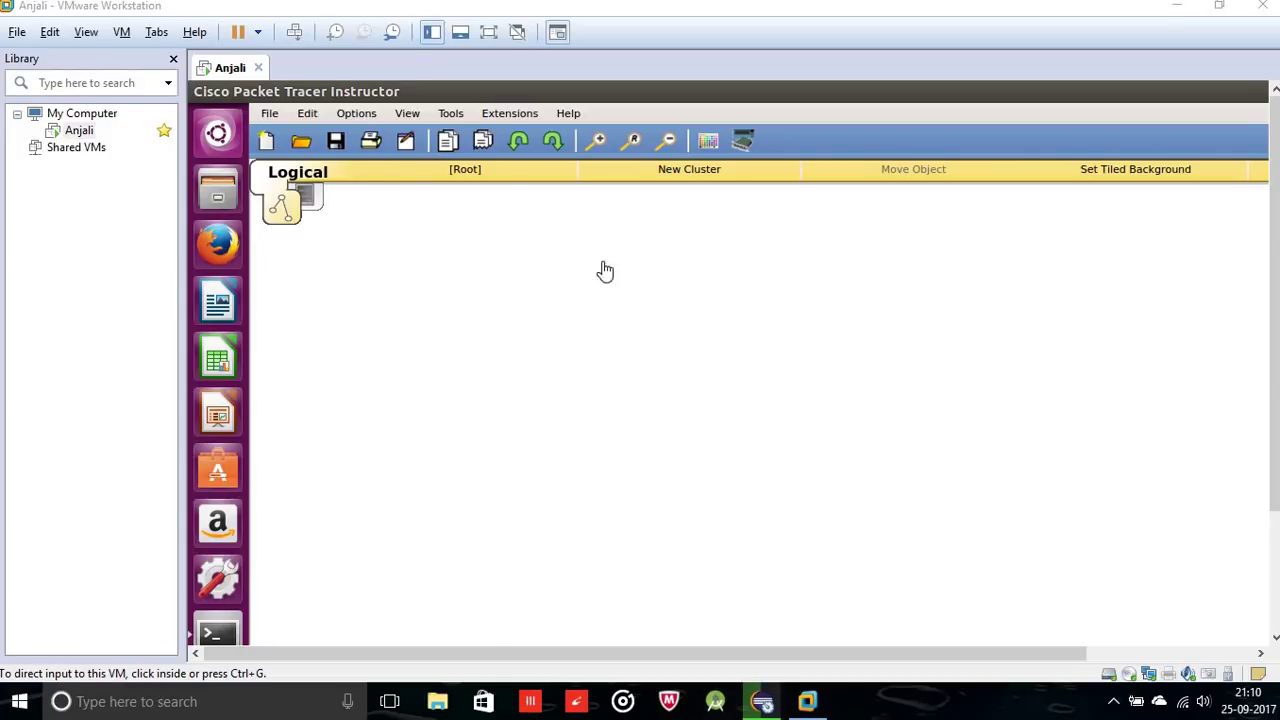
# Maximize the VM and place four PCs, PC0 and PC1 on the left, PC2 and PC3 on the right.
pyautogui.click(488, 32)
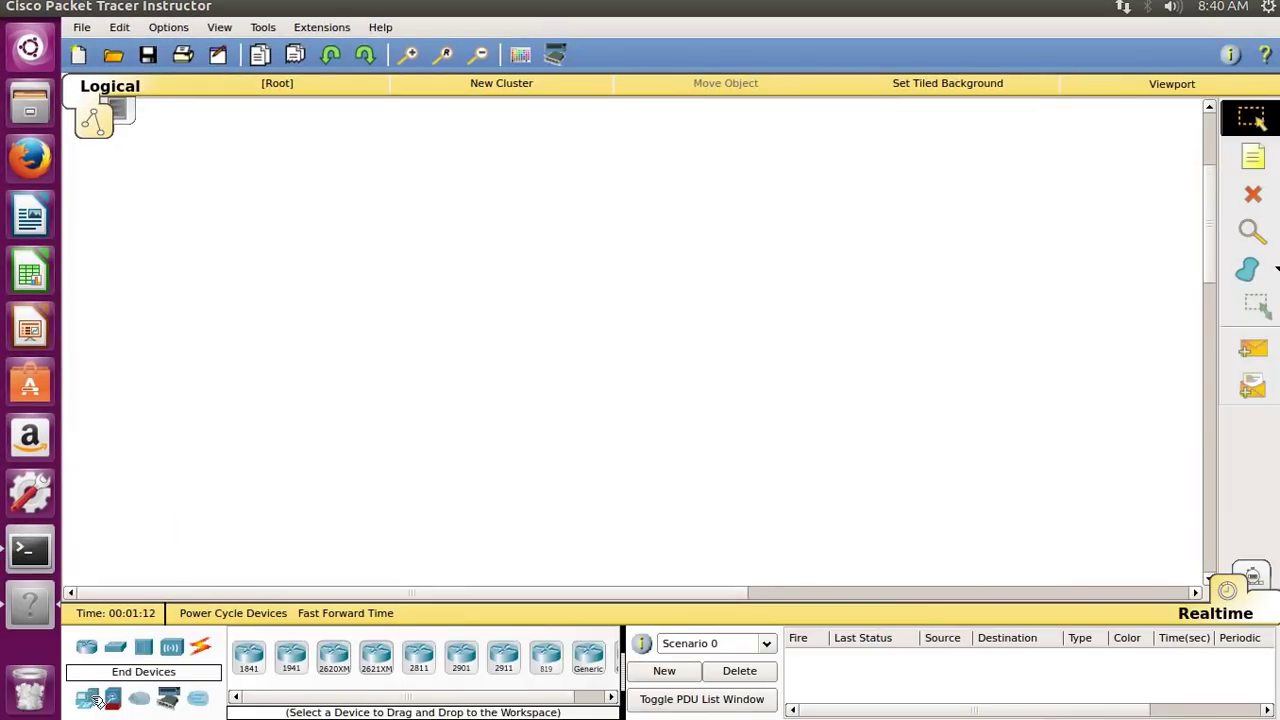
pyautogui.moveTo(88, 698); pyautogui.dragTo(145, 215)
pyautogui.moveTo(100, 698); pyautogui.dragTo(133, 518)
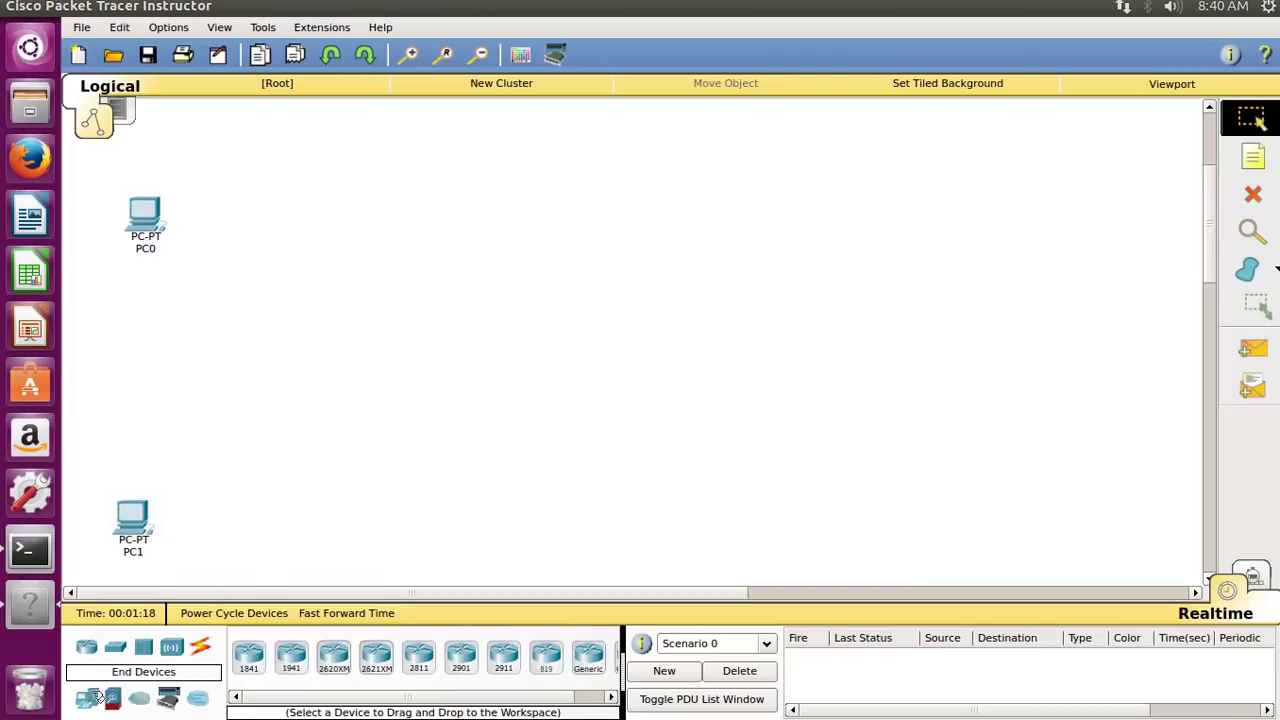
pyautogui.moveTo(86, 697); pyautogui.dragTo(913, 234)
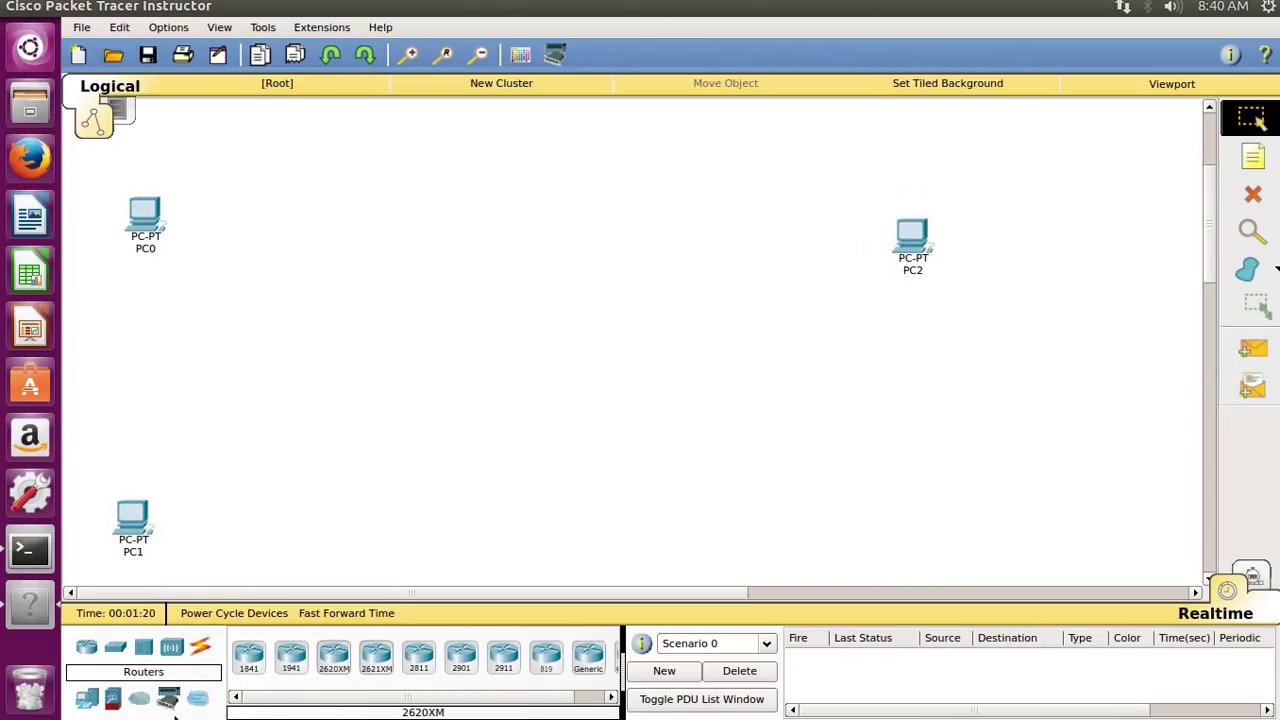
pyautogui.moveTo(87, 698); pyautogui.dragTo(912, 492)
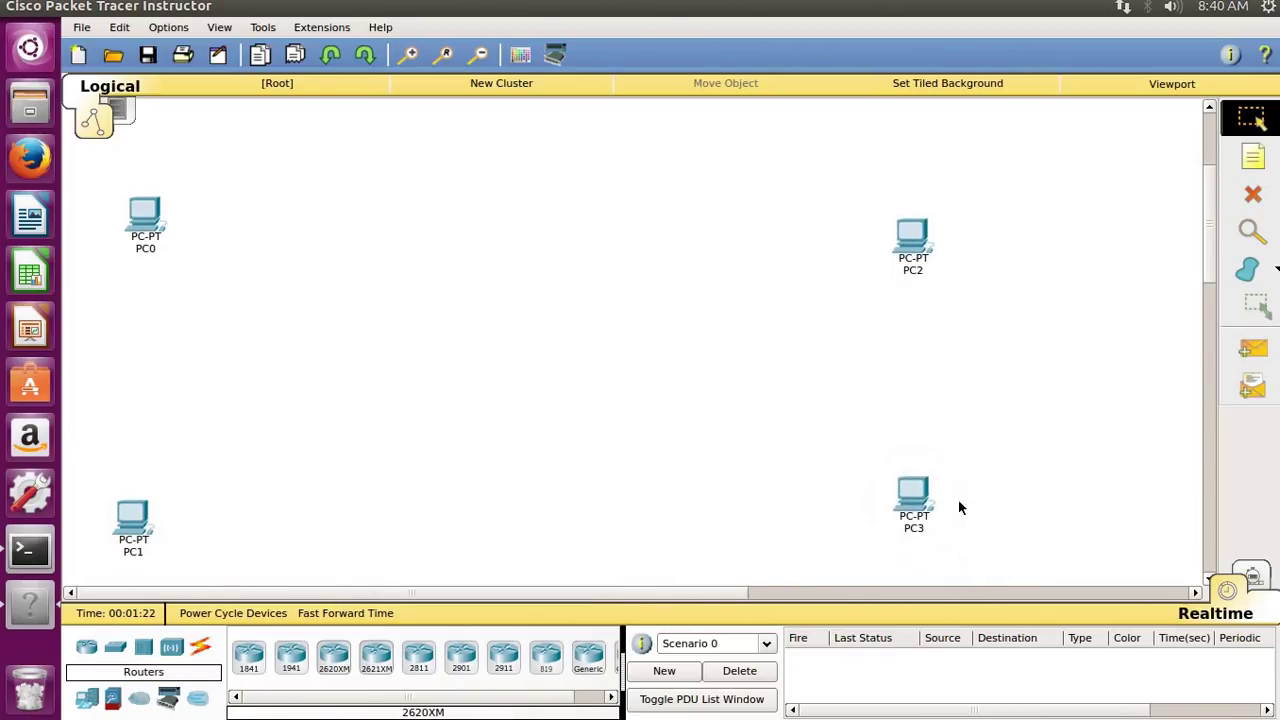
# Add Switch0 and Switch1 beside the PC pairs, and Router0 and Router1 between the switches.
pyautogui.click(118, 650)
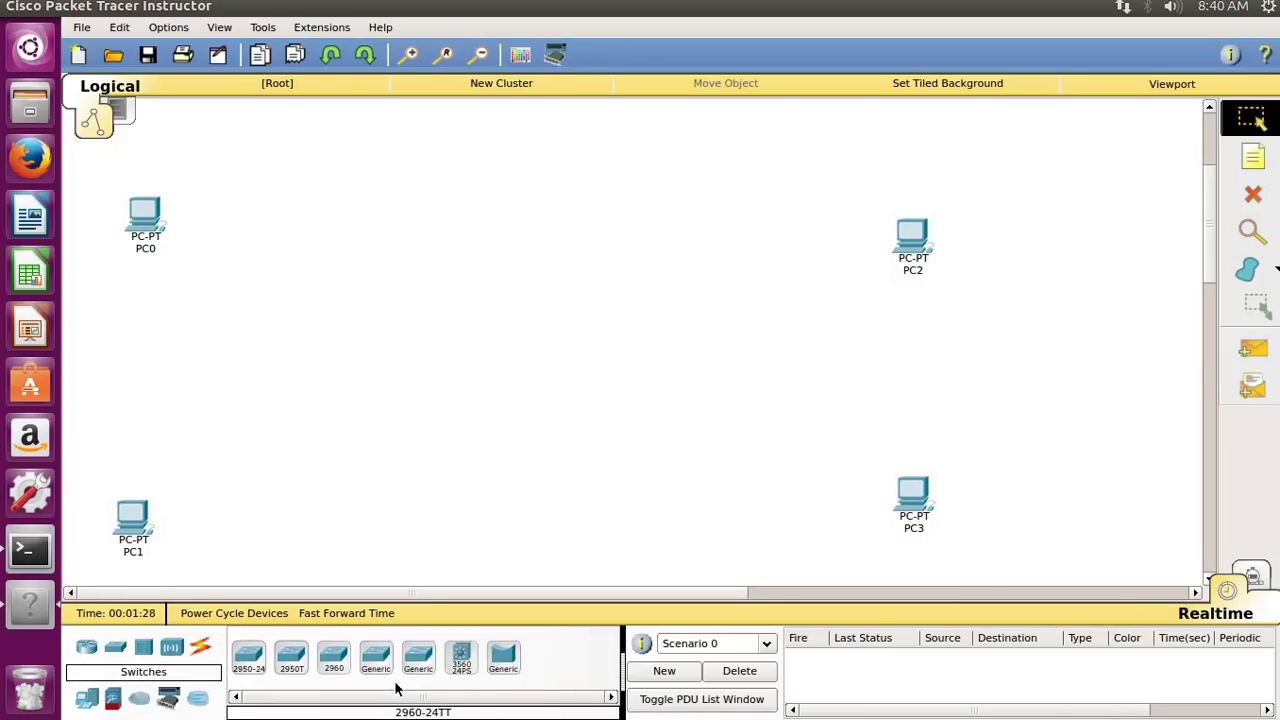
pyautogui.moveTo(378, 665); pyautogui.dragTo(211, 375)
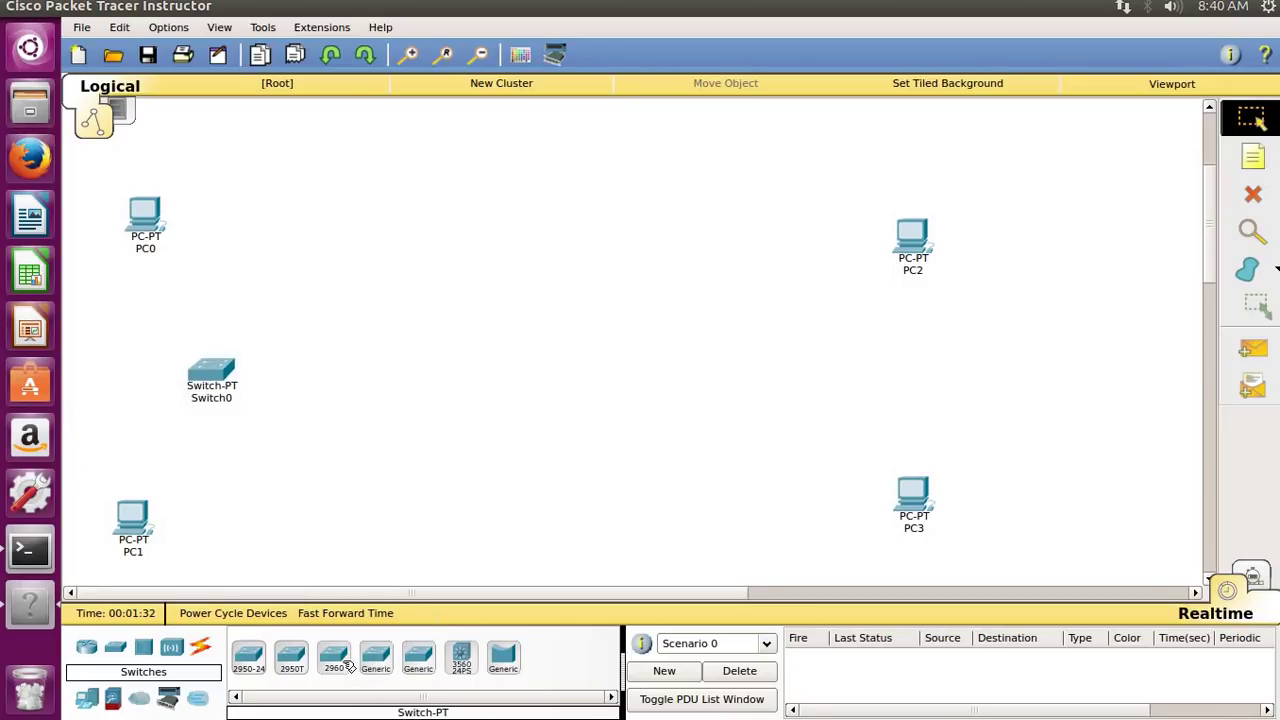
pyautogui.moveTo(380, 660); pyautogui.dragTo(793, 385)
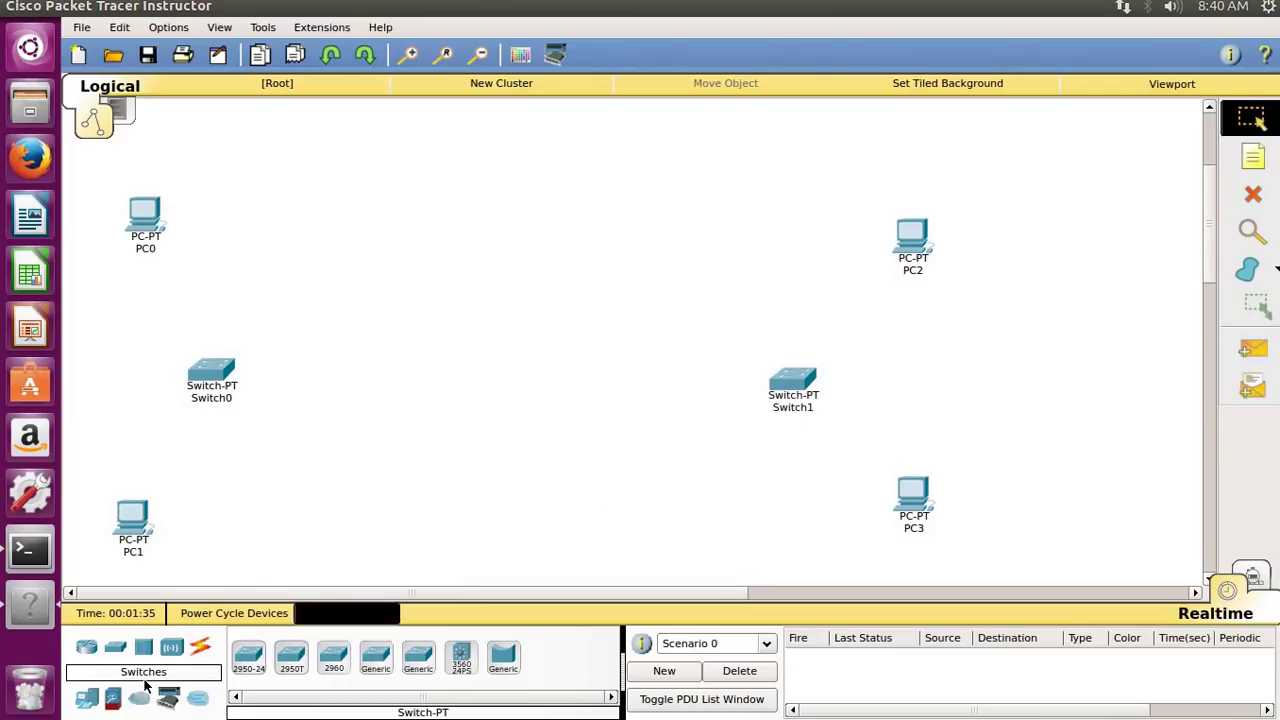
pyautogui.click(98, 652)
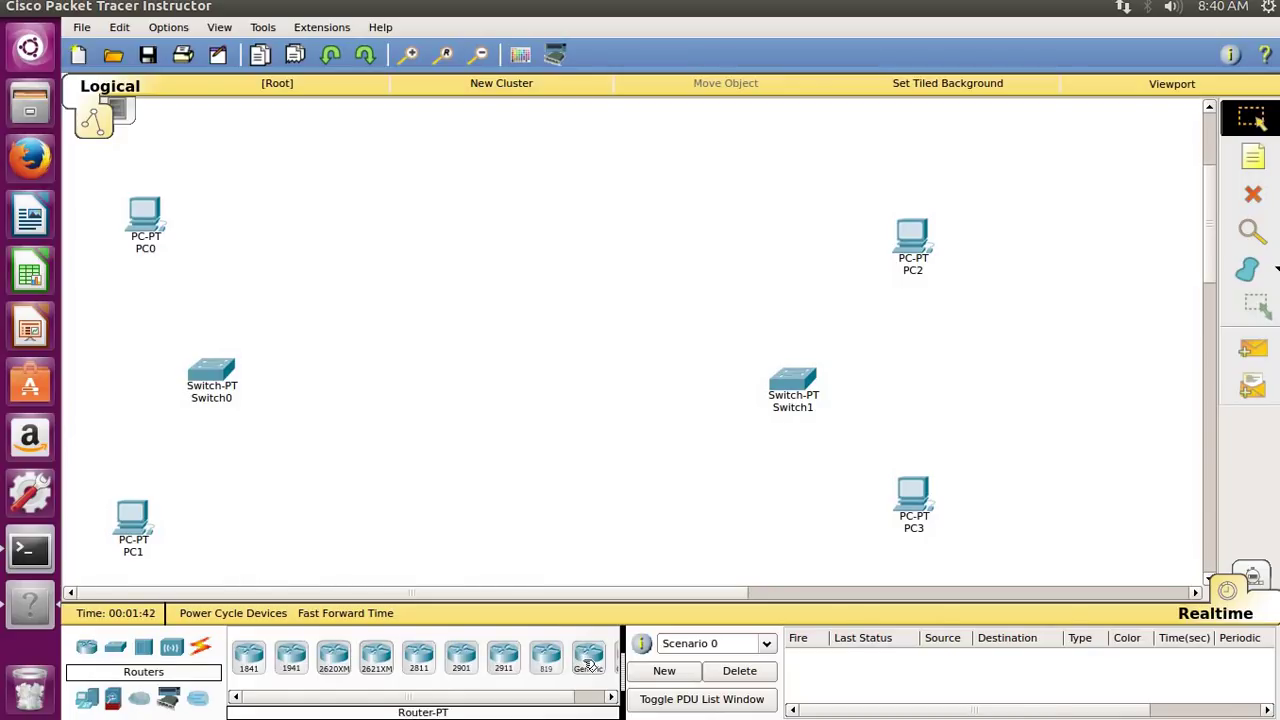
pyautogui.moveTo(589, 662); pyautogui.dragTo(355, 382)
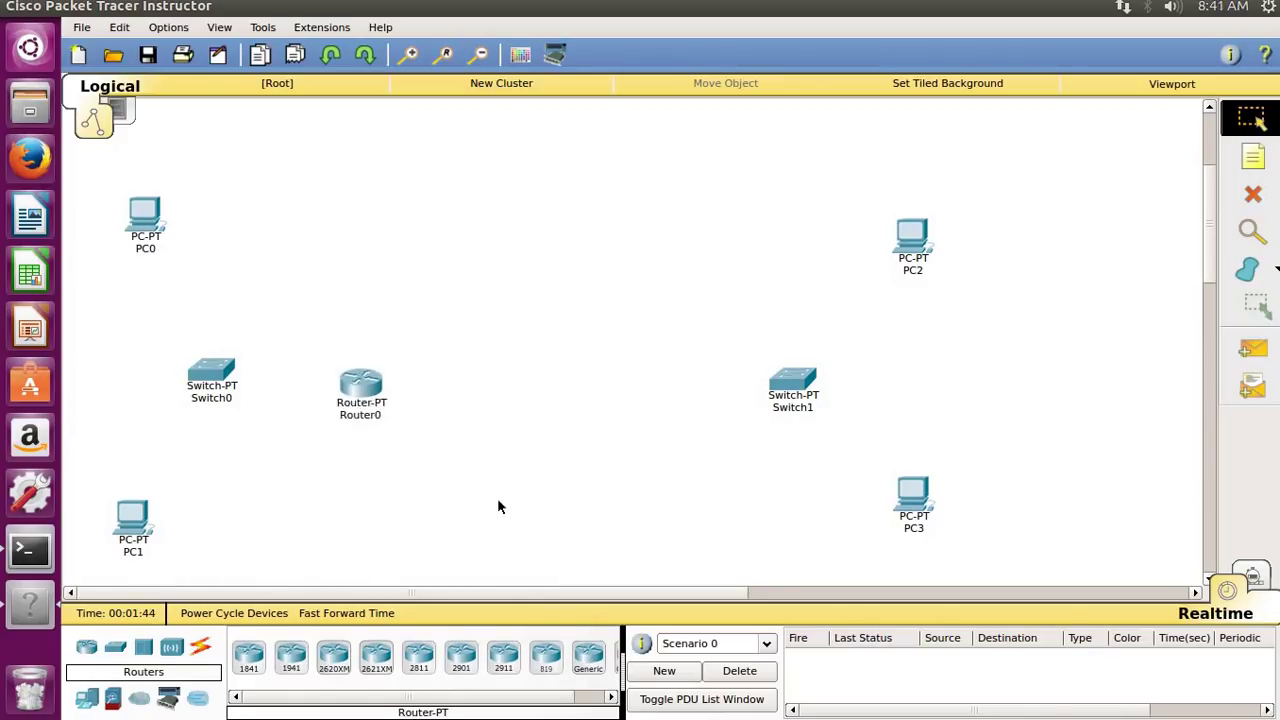
pyautogui.moveTo(594, 664); pyautogui.dragTo(636, 402)
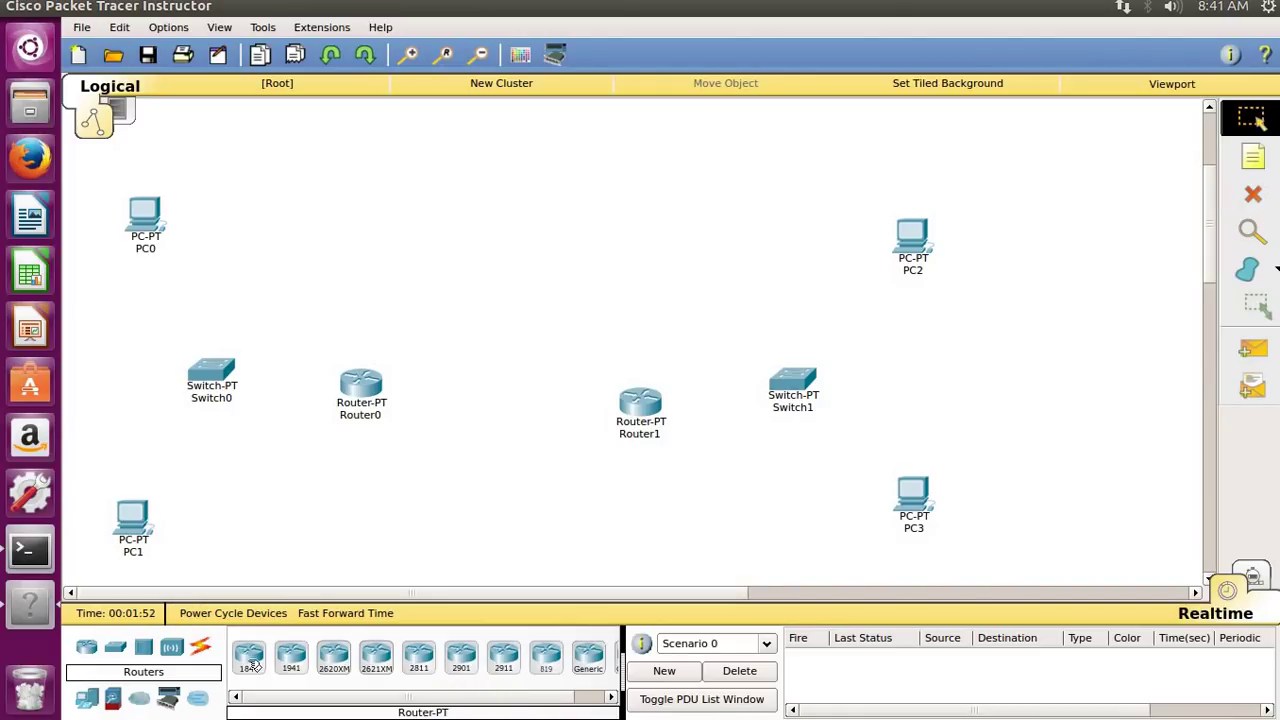
pyautogui.click(202, 648)
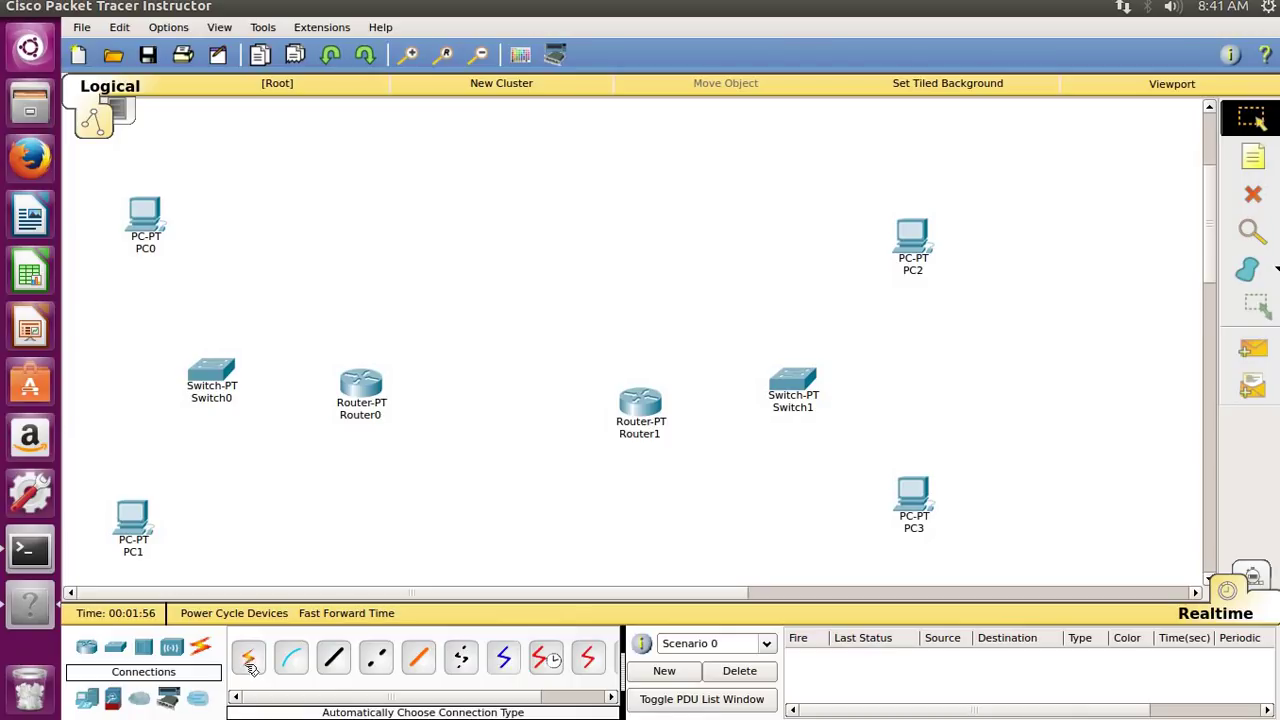
# With automatic cable type, connect PC0 and PC1 to Switch0, and Switch0 to Router0.
pyautogui.click(250, 664)
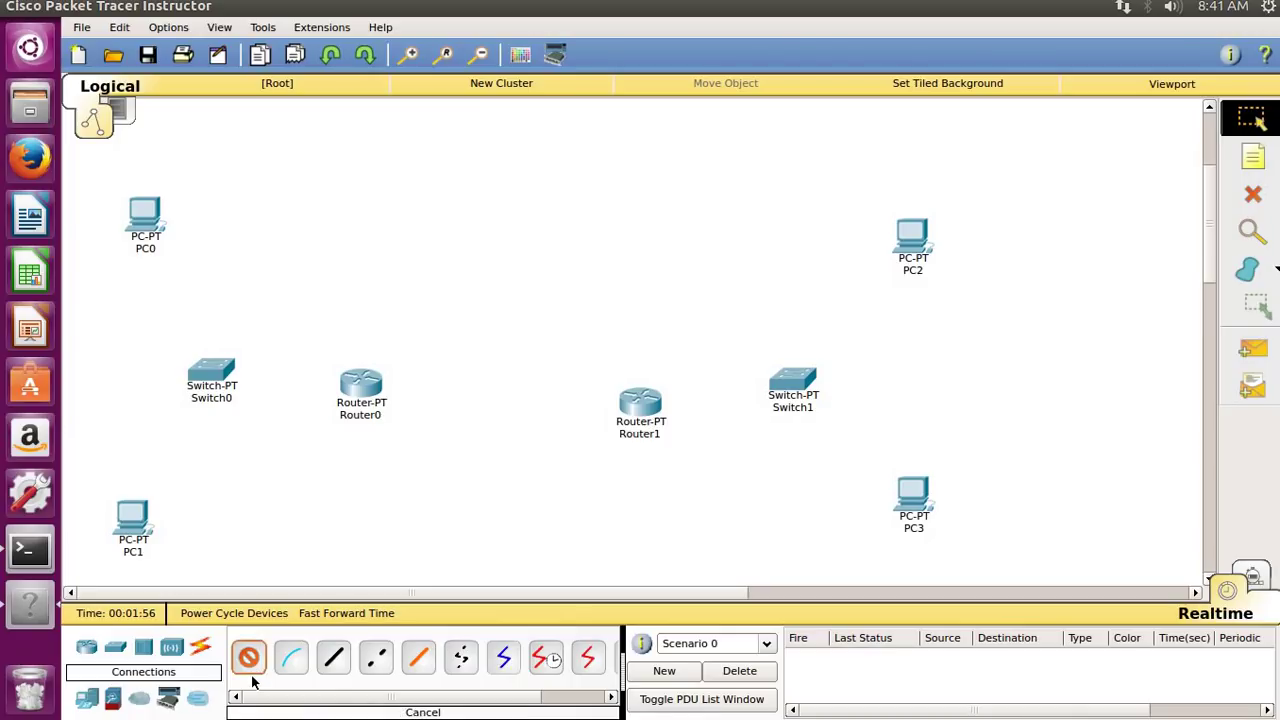
pyautogui.click(150, 216)
pyautogui.click(213, 371)
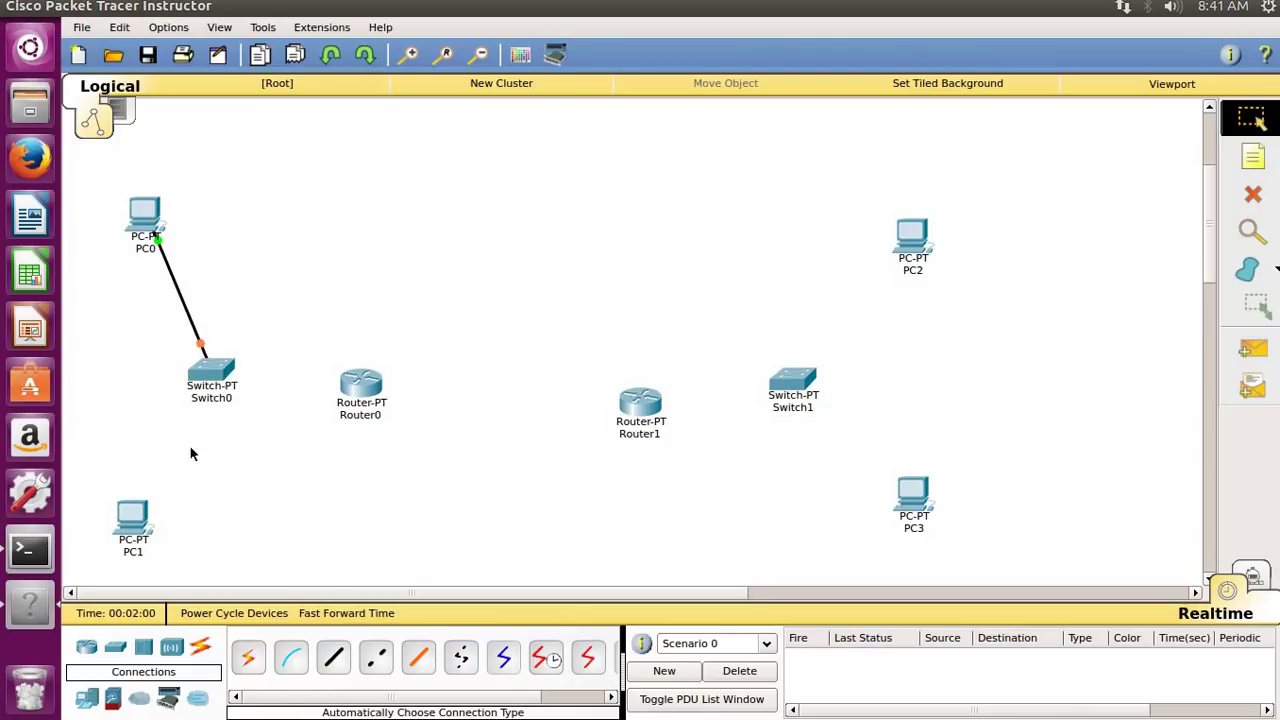
pyautogui.click(250, 656)
pyautogui.click(130, 520)
pyautogui.click(206, 373)
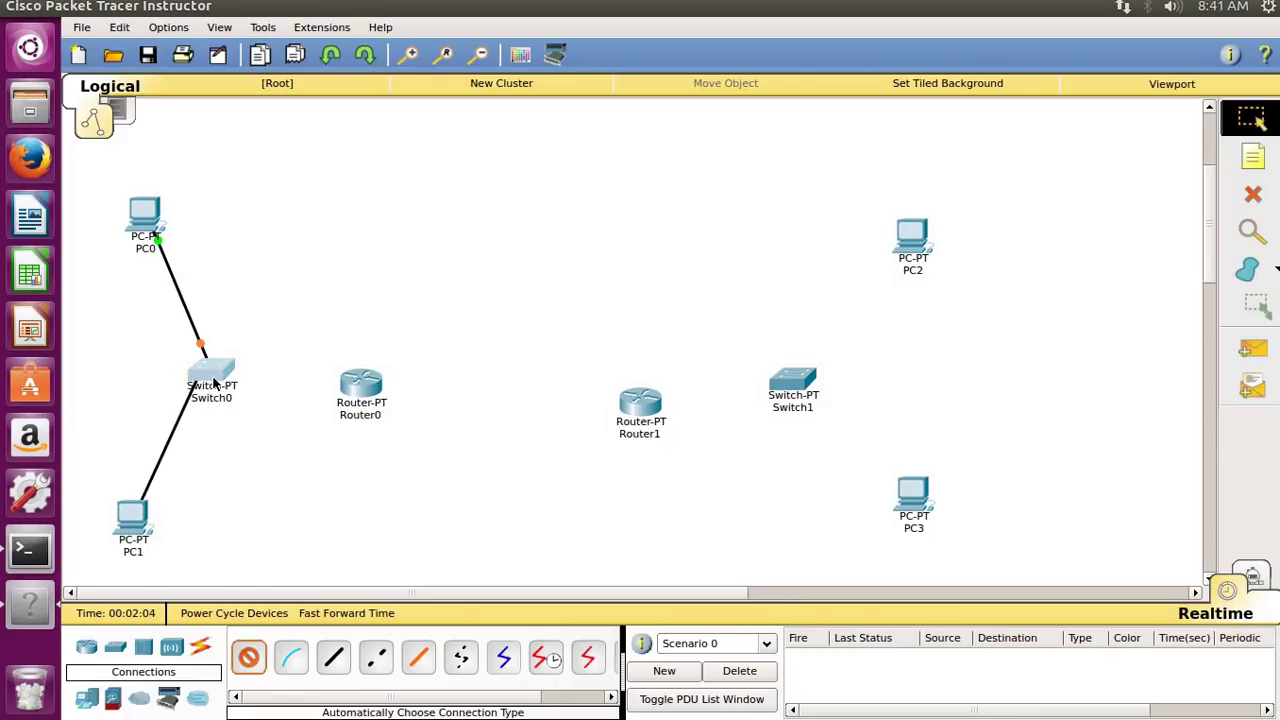
pyautogui.click(250, 656)
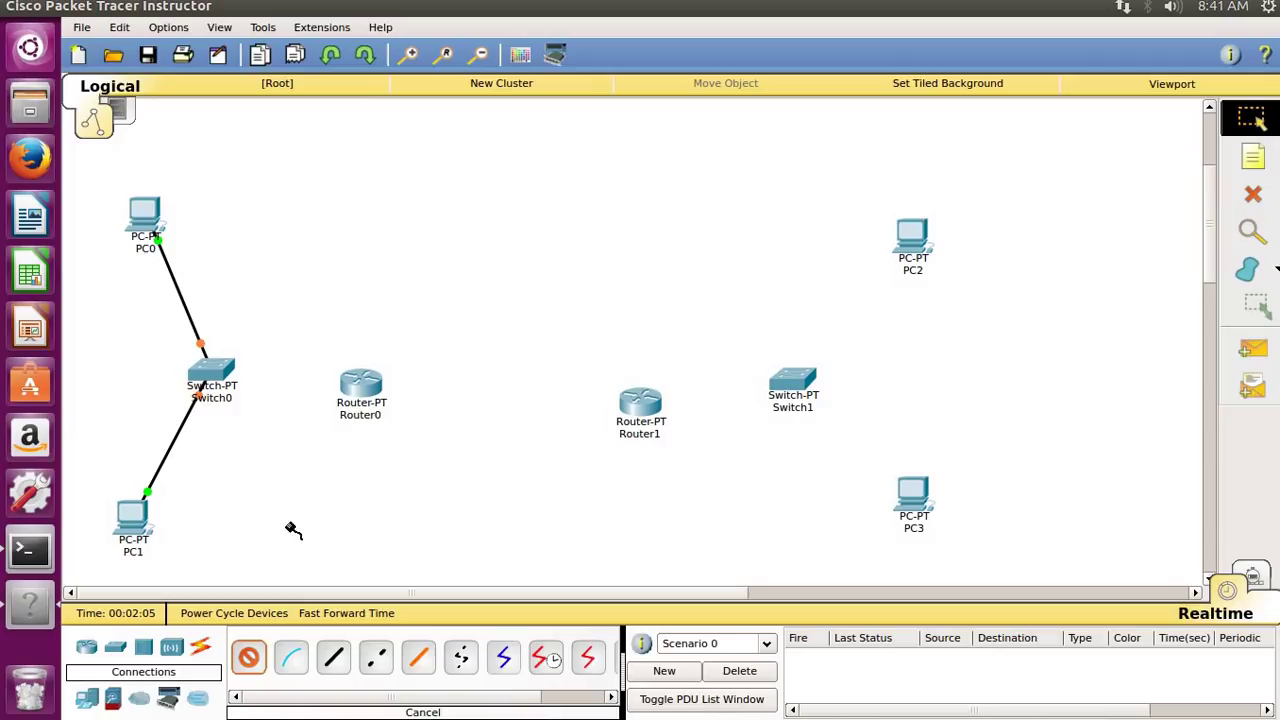
pyautogui.click(212, 372)
pyautogui.click(360, 384)
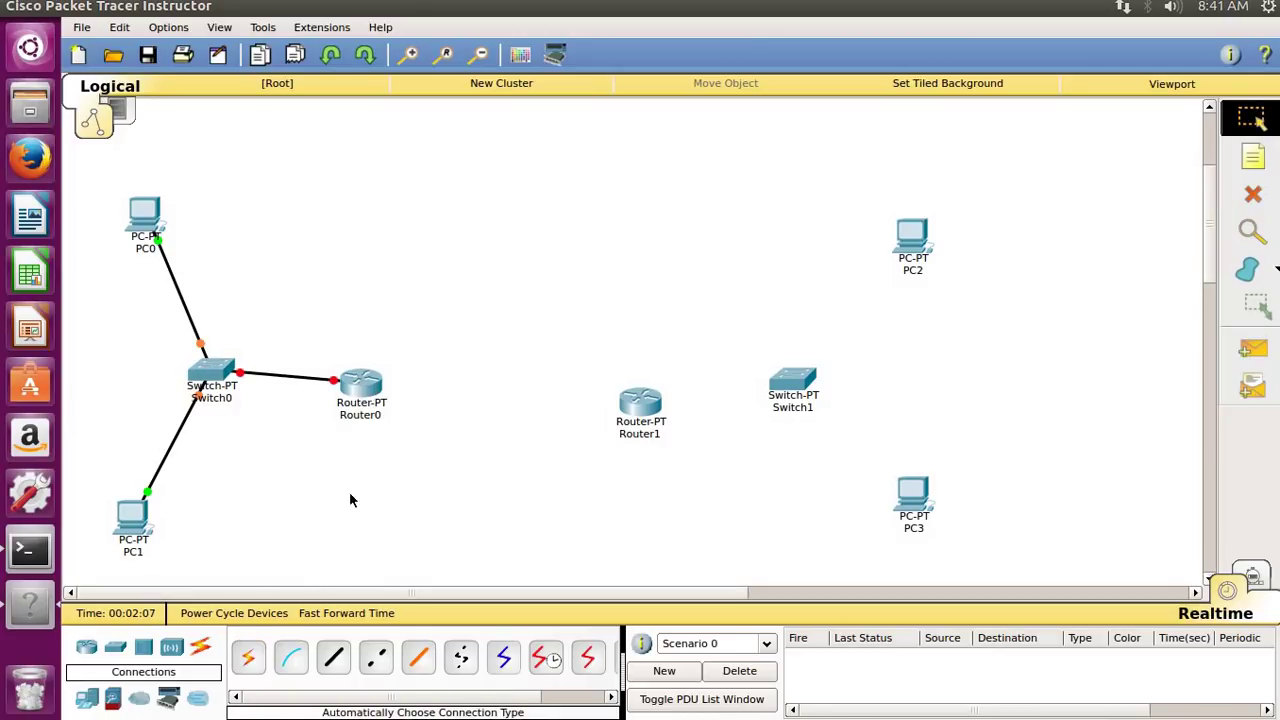
# Link Router0 to Router1 with a serial cable.
pyautogui.click(252, 658)
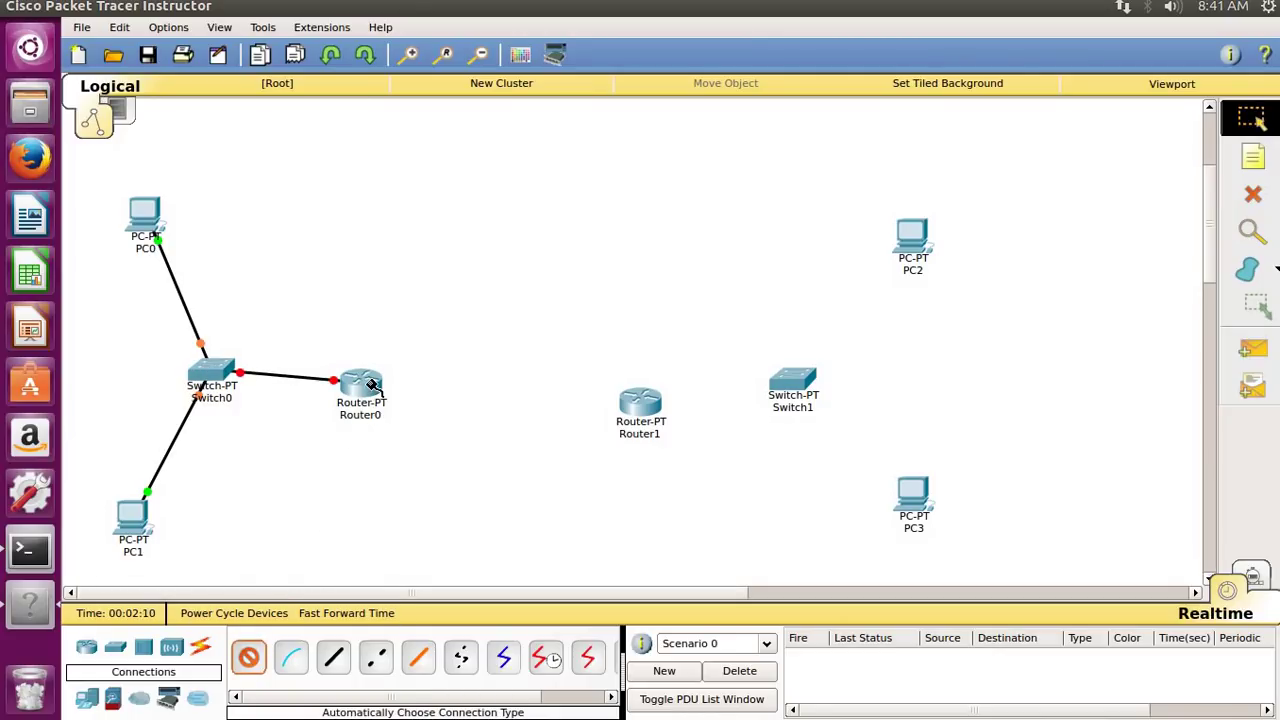
pyautogui.click(370, 385)
pyautogui.click(640, 405)
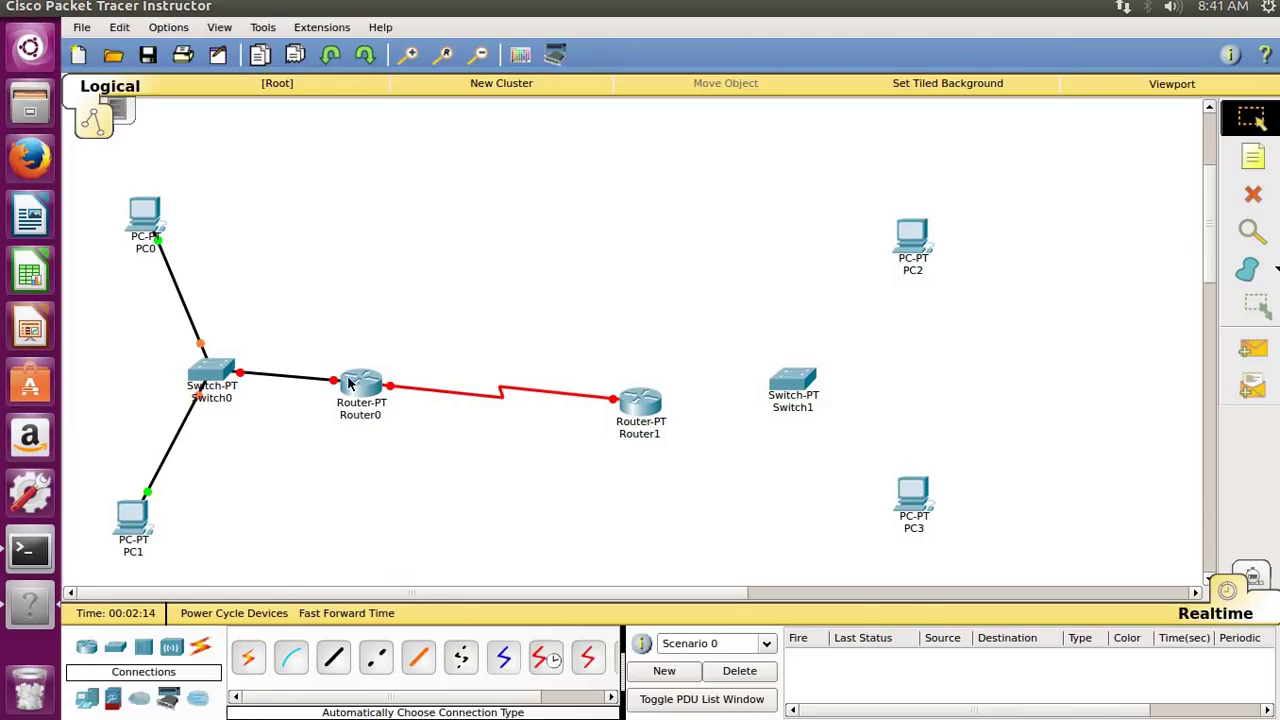
pyautogui.doubleClick(725, 14)
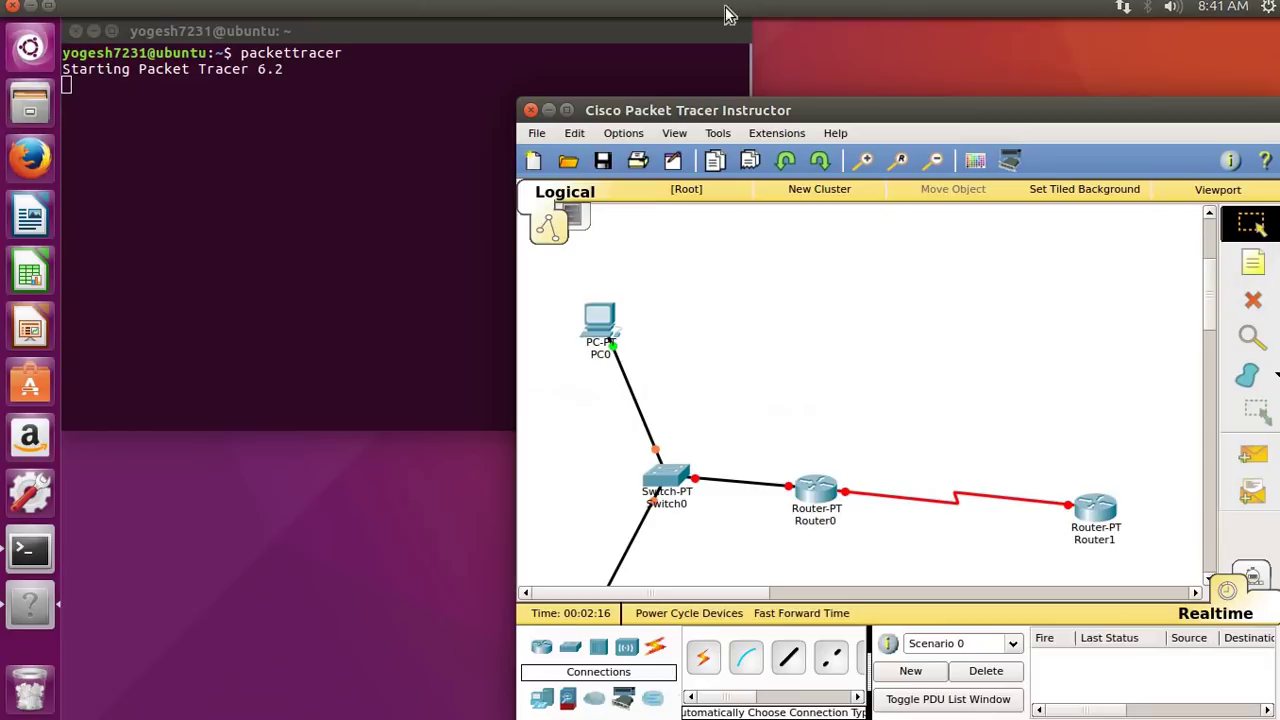
pyautogui.doubleClick(819, 111)
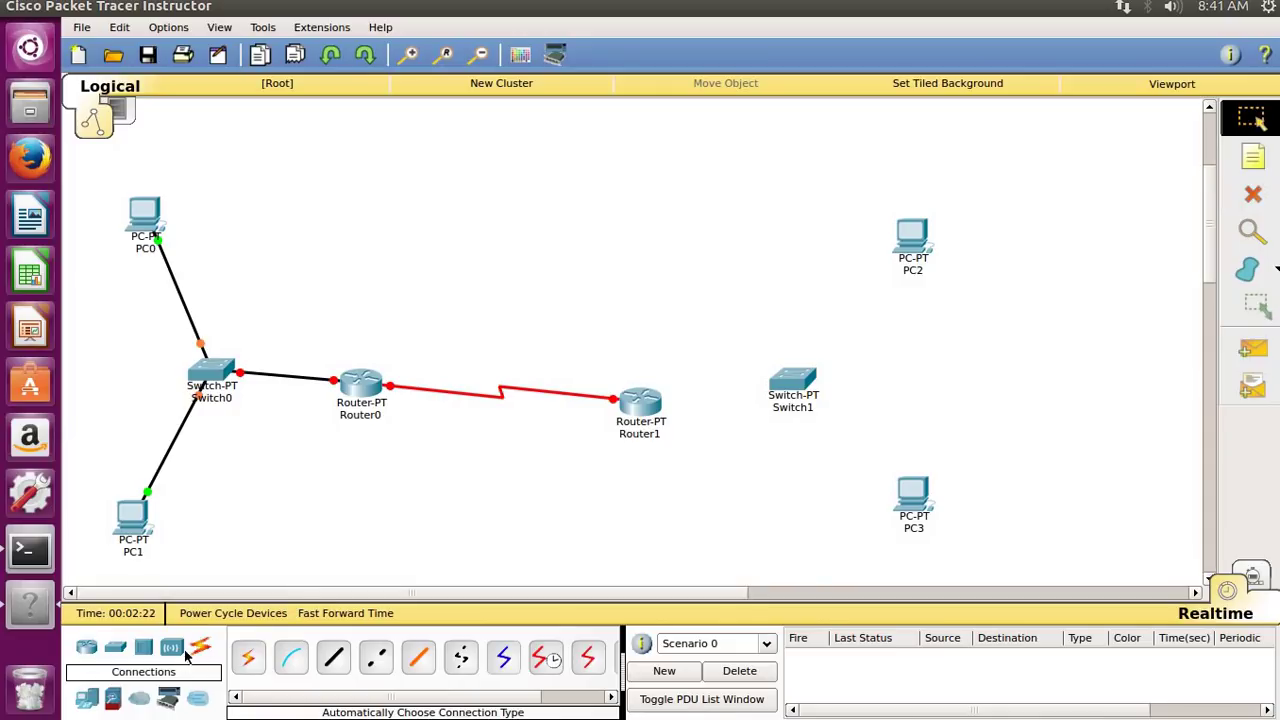
# Connect PC2 and PC3 to Switch1, and Router1 to Switch1.
pyautogui.click(248, 657)
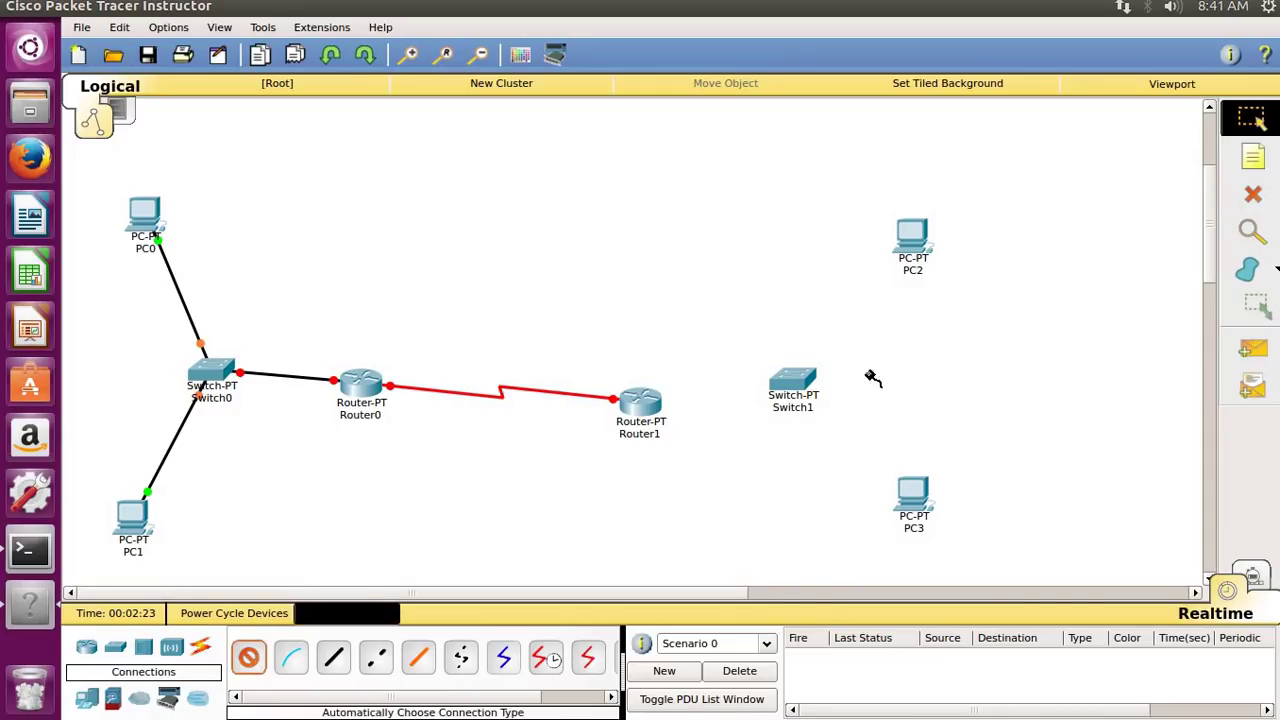
pyautogui.click(910, 238)
pyautogui.click(805, 375)
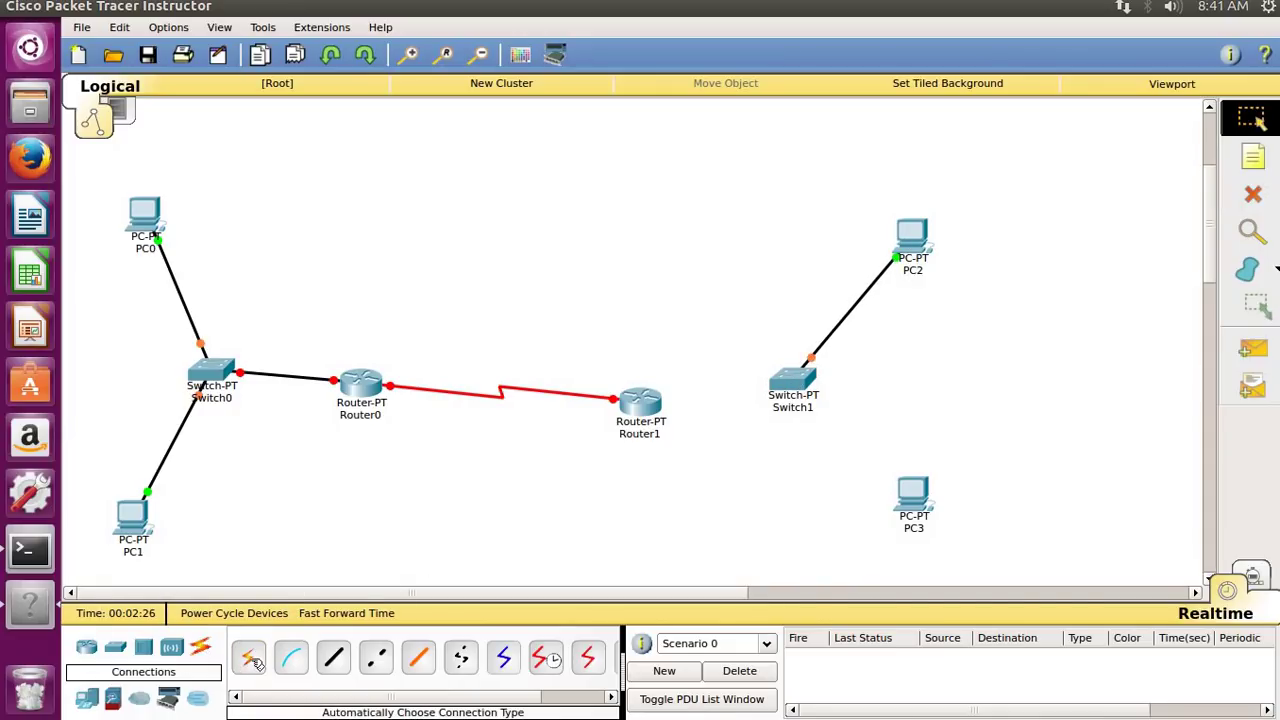
pyautogui.click(910, 490)
pyautogui.click(795, 382)
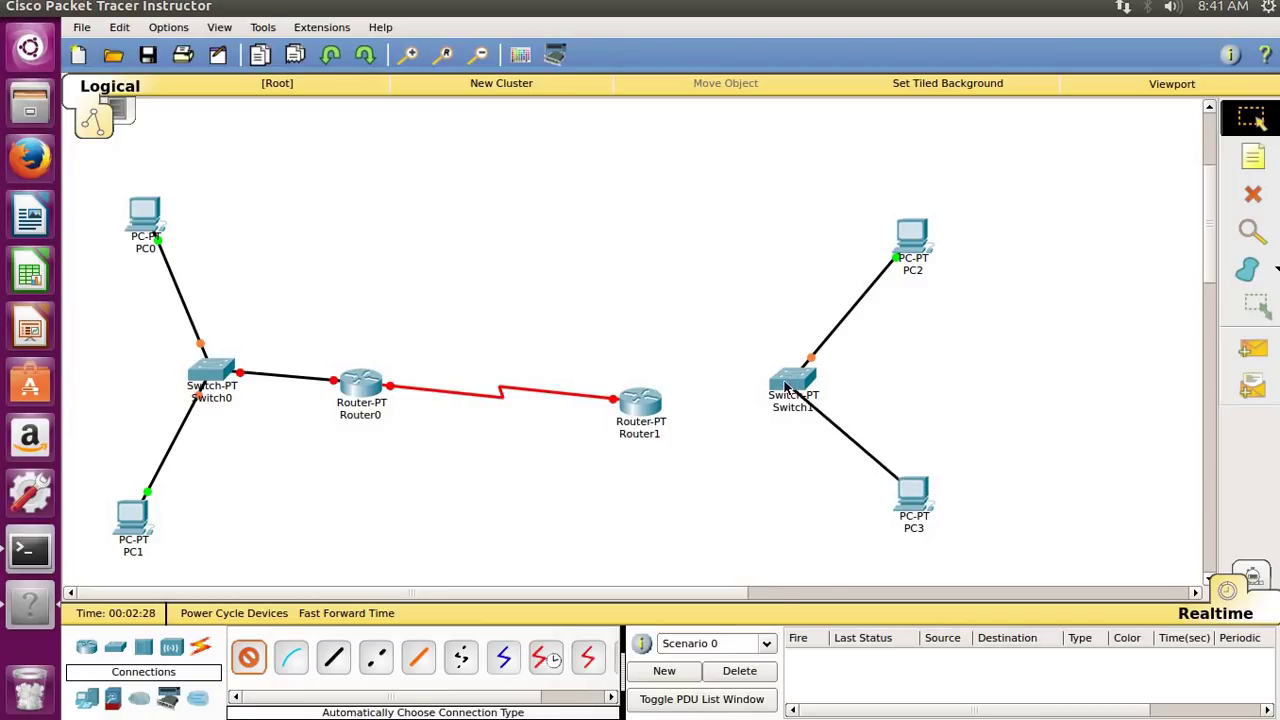
pyautogui.click(248, 657)
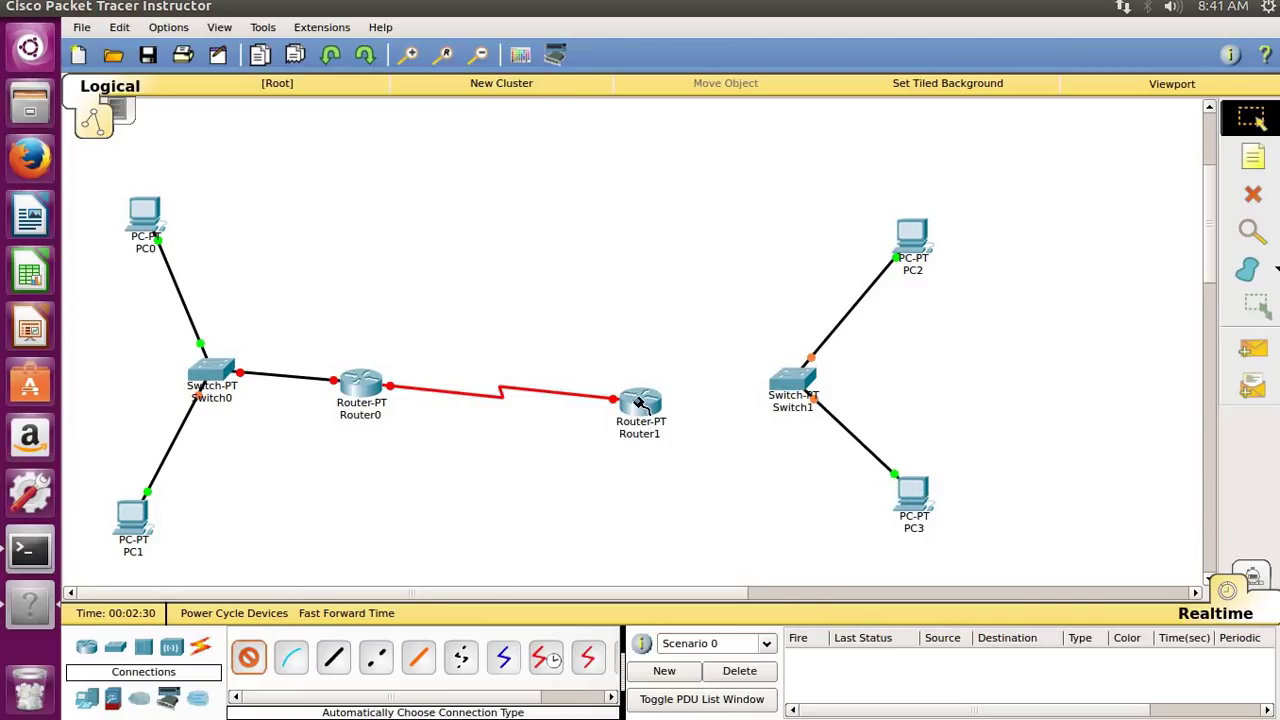
pyautogui.click(768, 398)
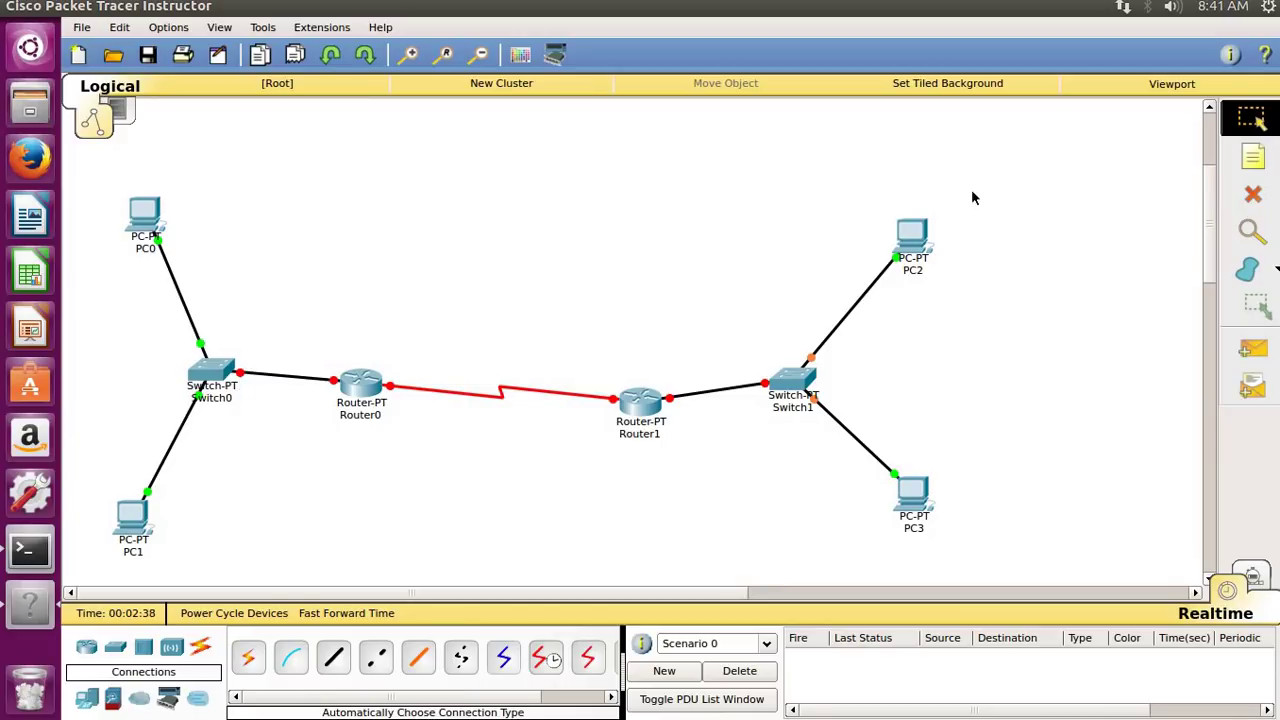
# Add notes '192.168.1.0' beside Switch0 and '192.168.2.0' beside Switch1.
pyautogui.click(1256, 160)
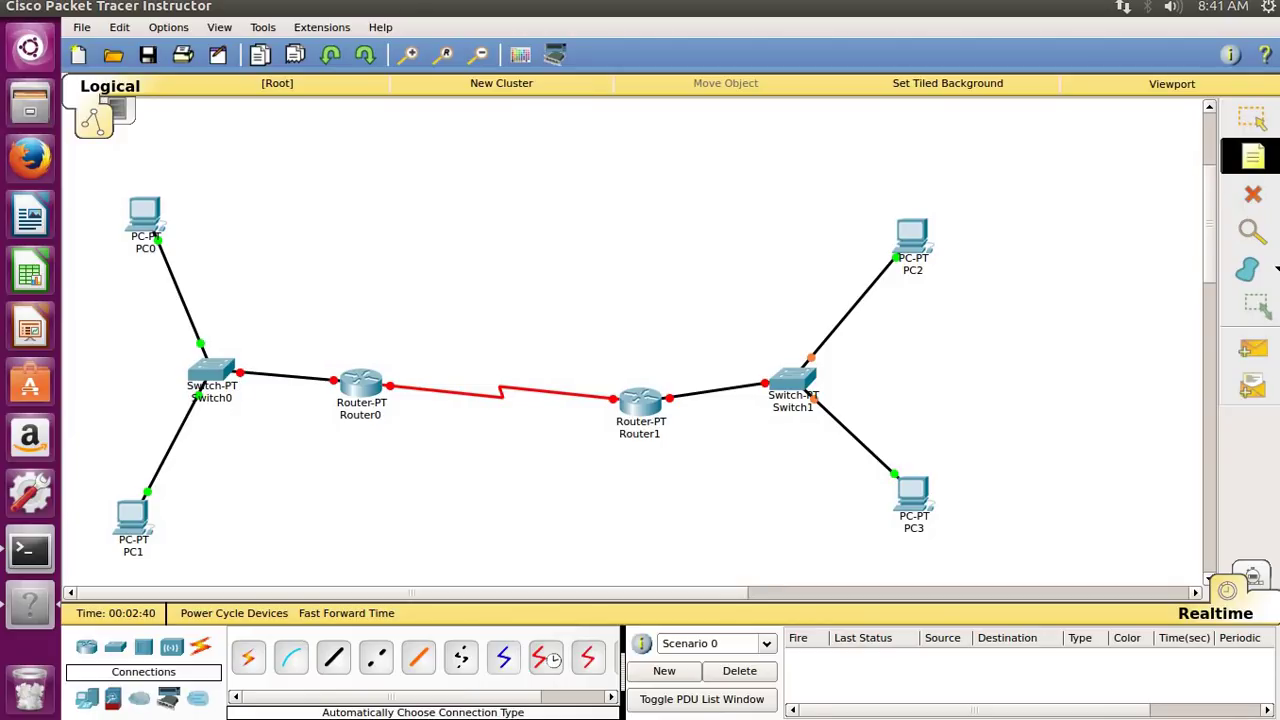
pyautogui.click(113, 368)
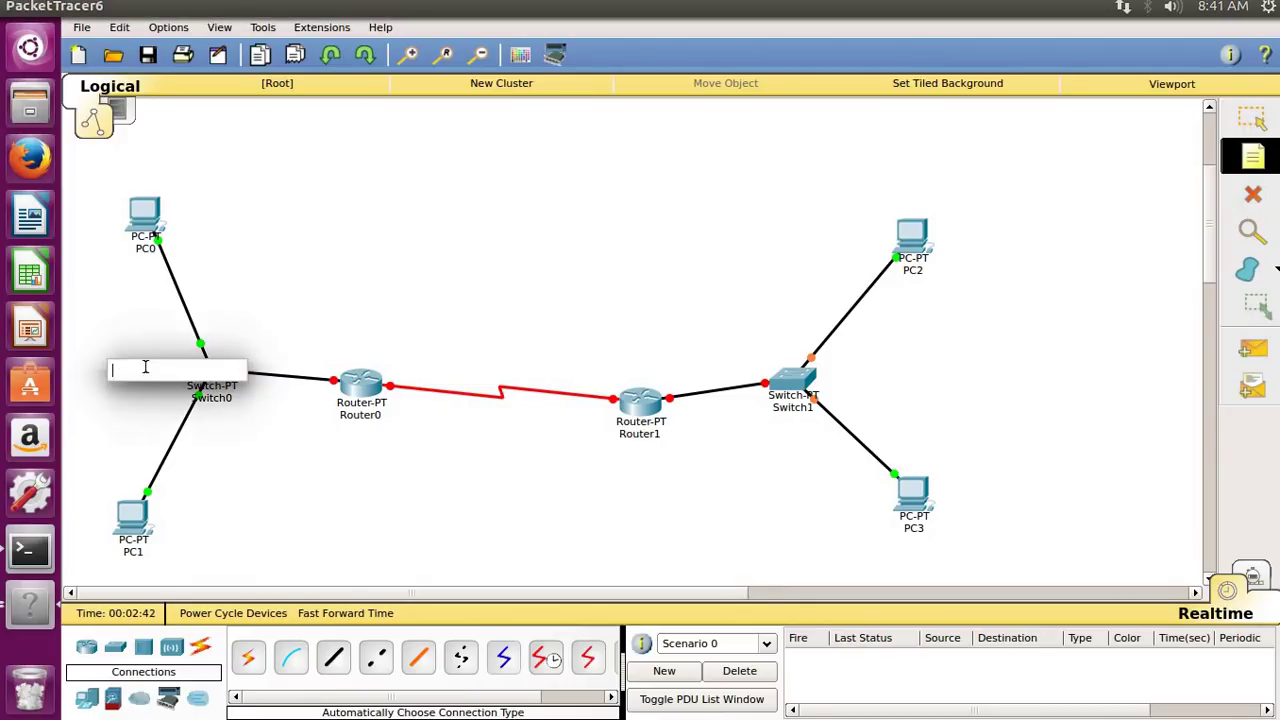
pyautogui.write('192.168.1.0')
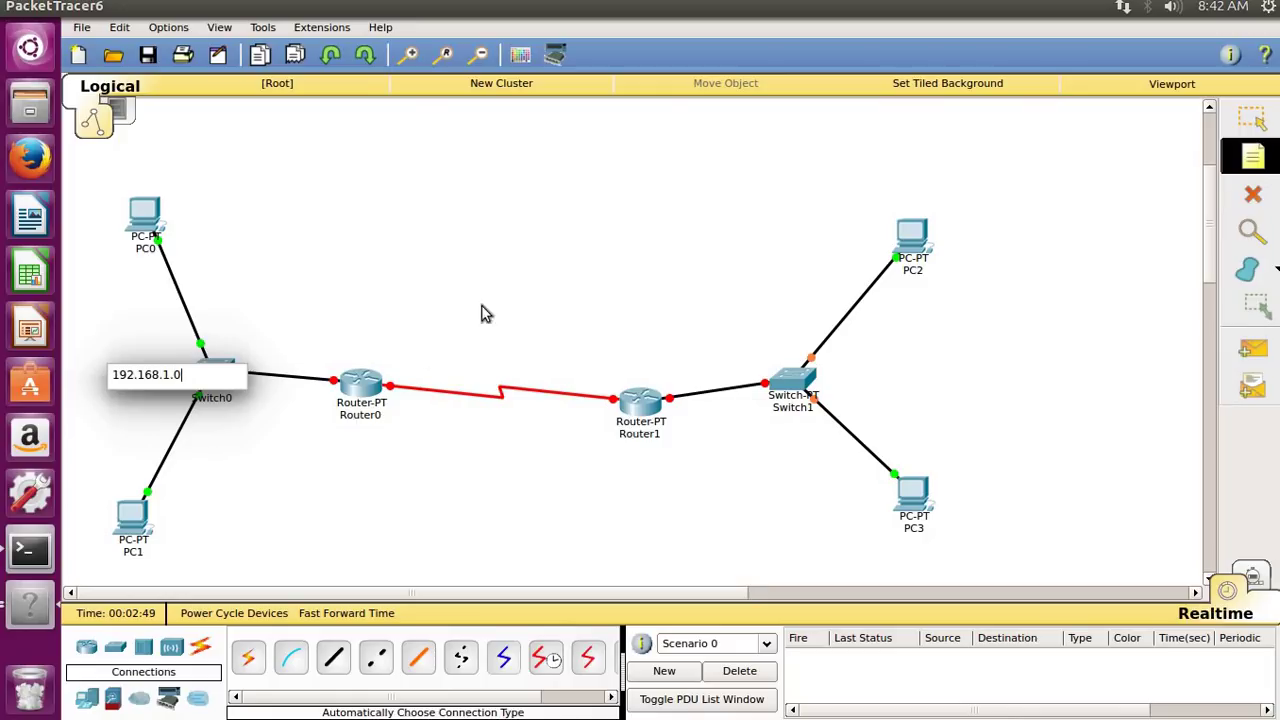
pyautogui.click(488, 313)
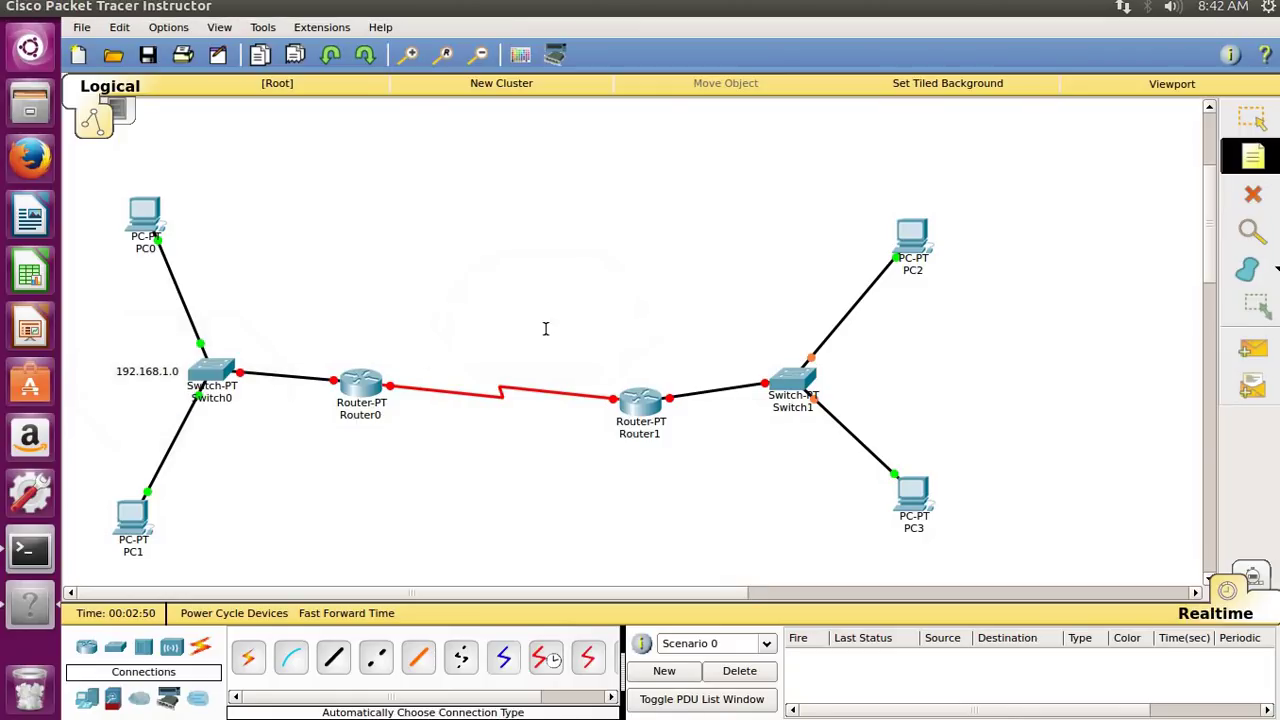
pyautogui.click(947, 351)
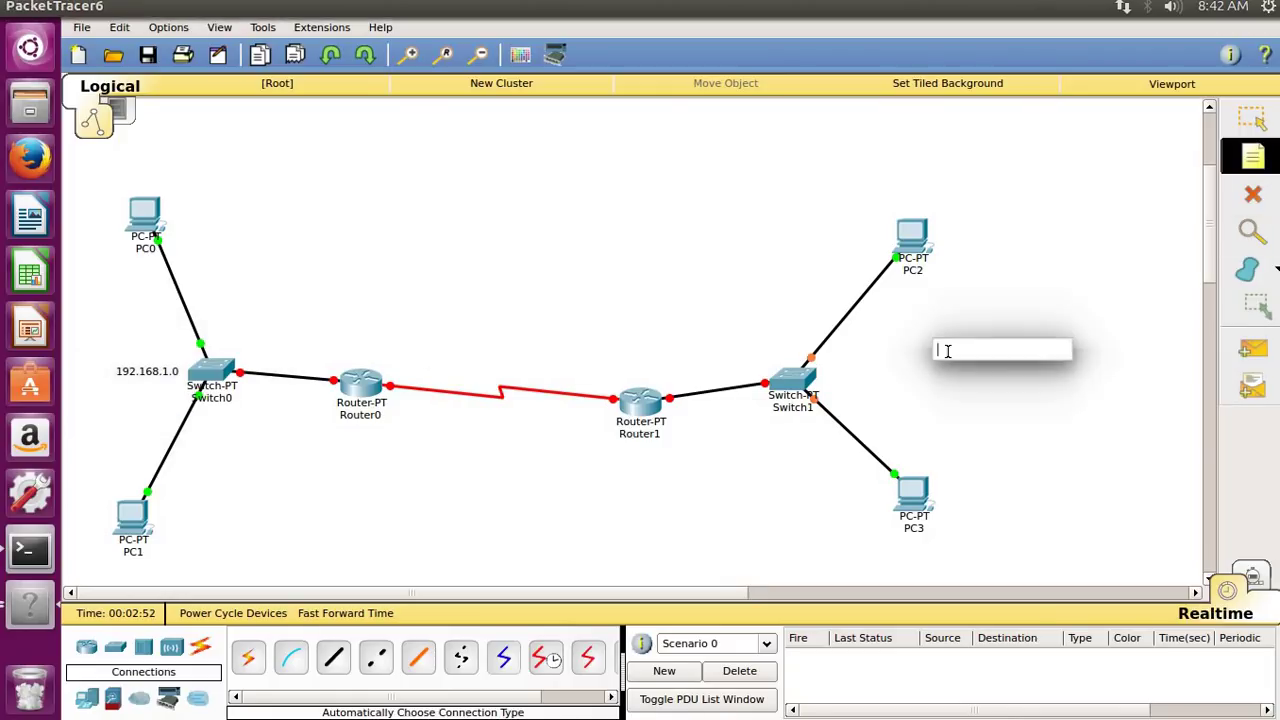
pyautogui.write('192.16')
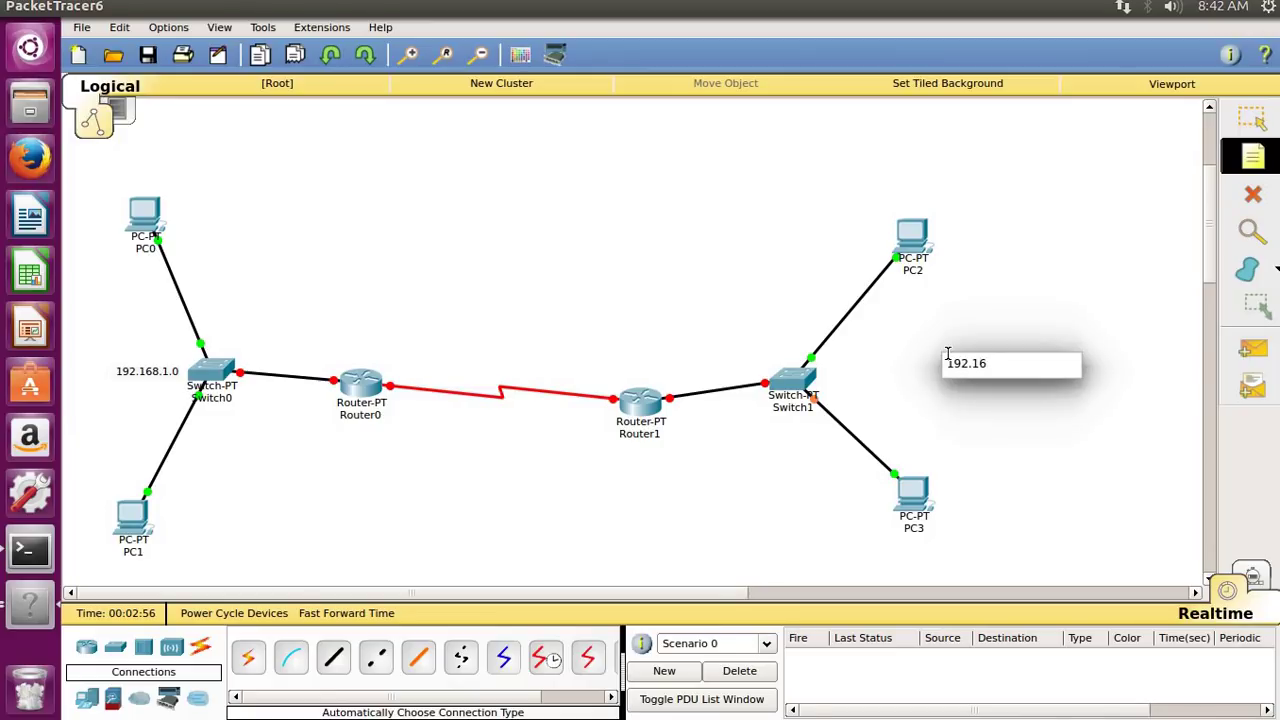
pyautogui.write('8.2.0')
pyautogui.click(1105, 314)
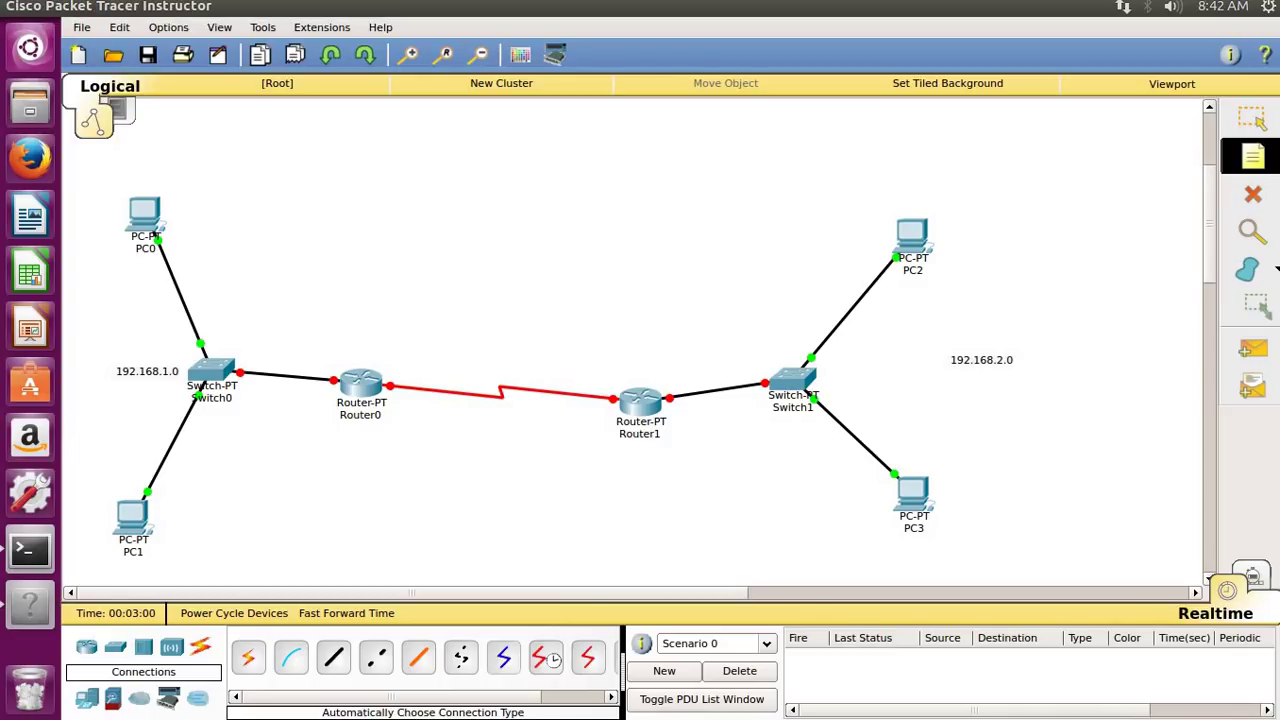
# Add a '10.12.1.0' note above the serial link and exit note mode.
pyautogui.click(501, 337)
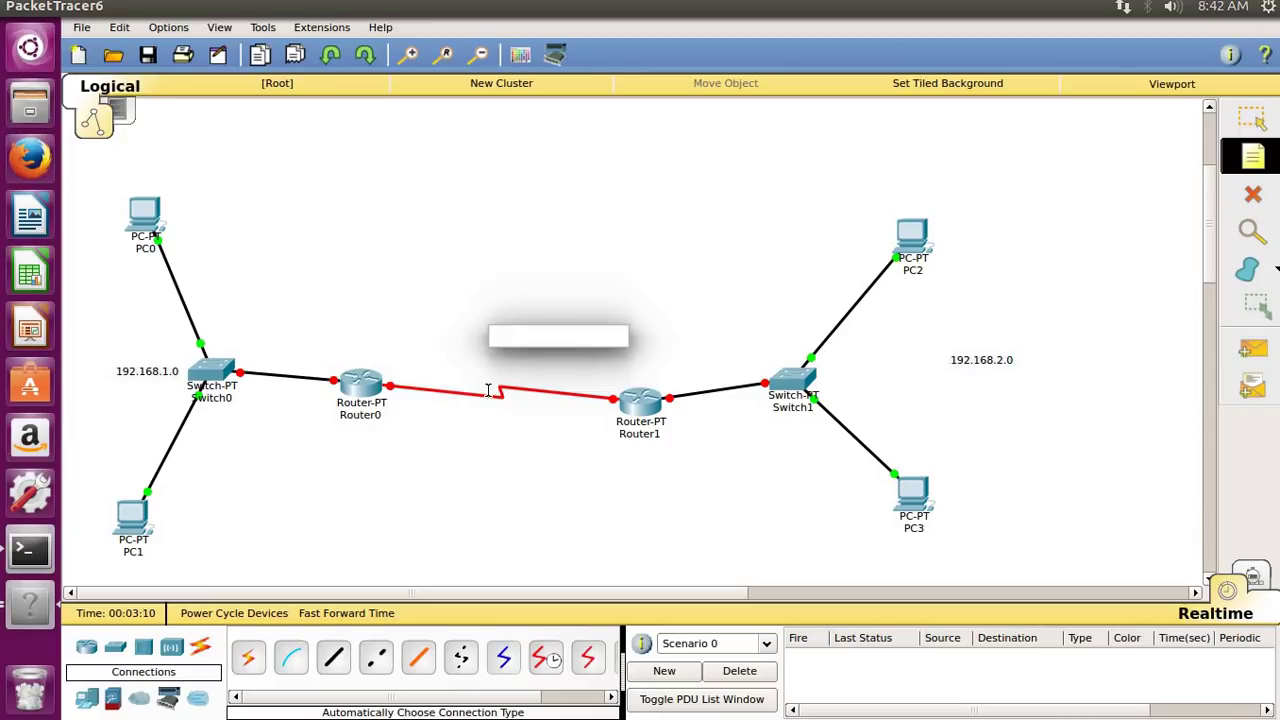
pyautogui.click(472, 336)
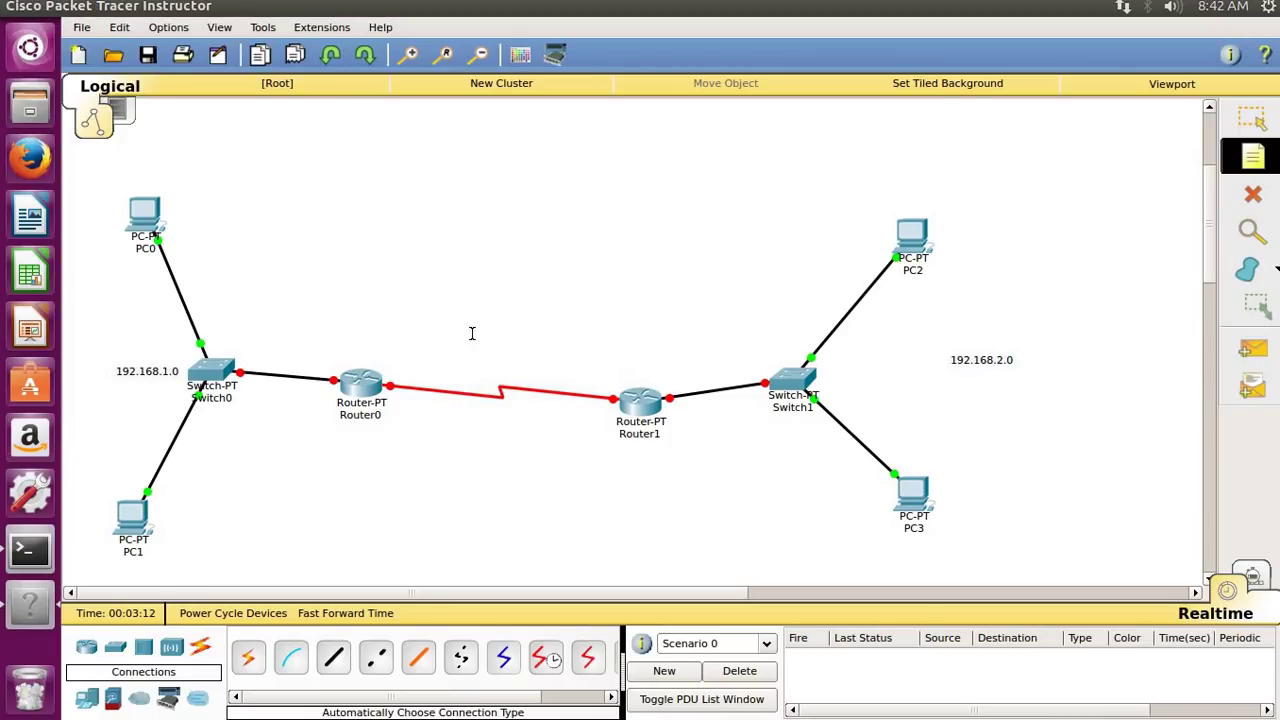
pyautogui.click(472, 340)
pyautogui.write('10.12.1.0')
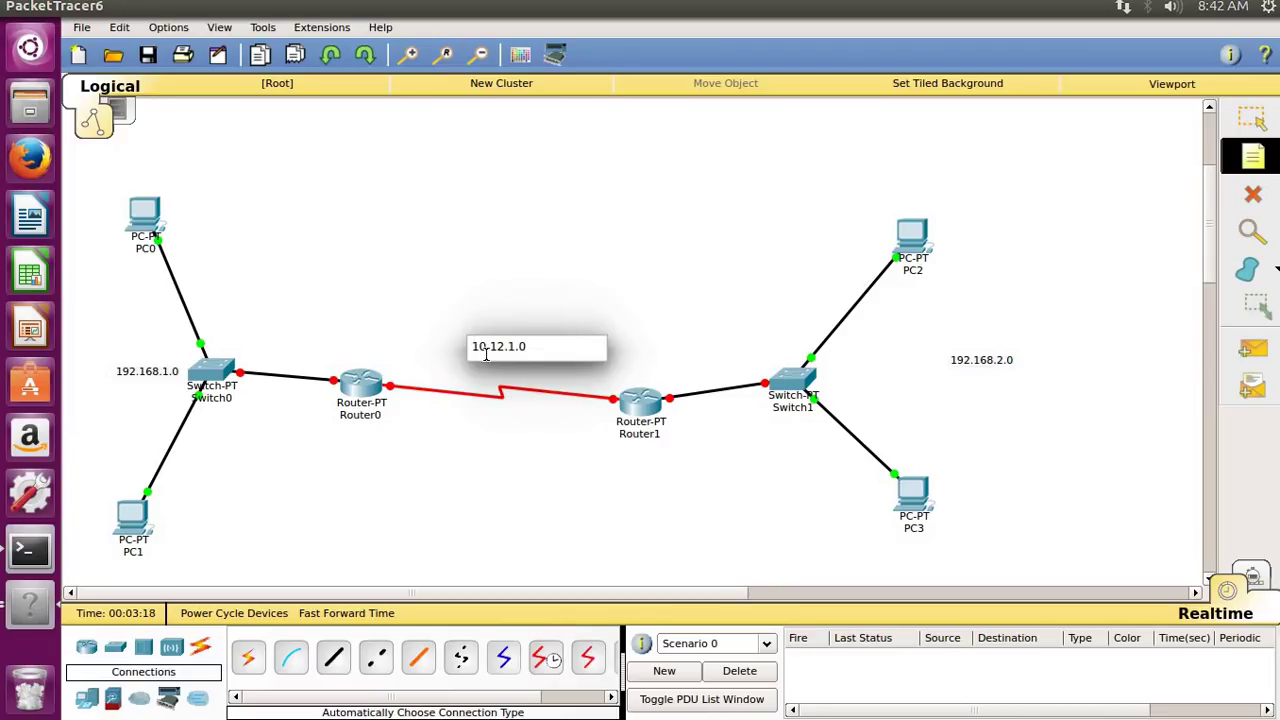
pyautogui.click(431, 426)
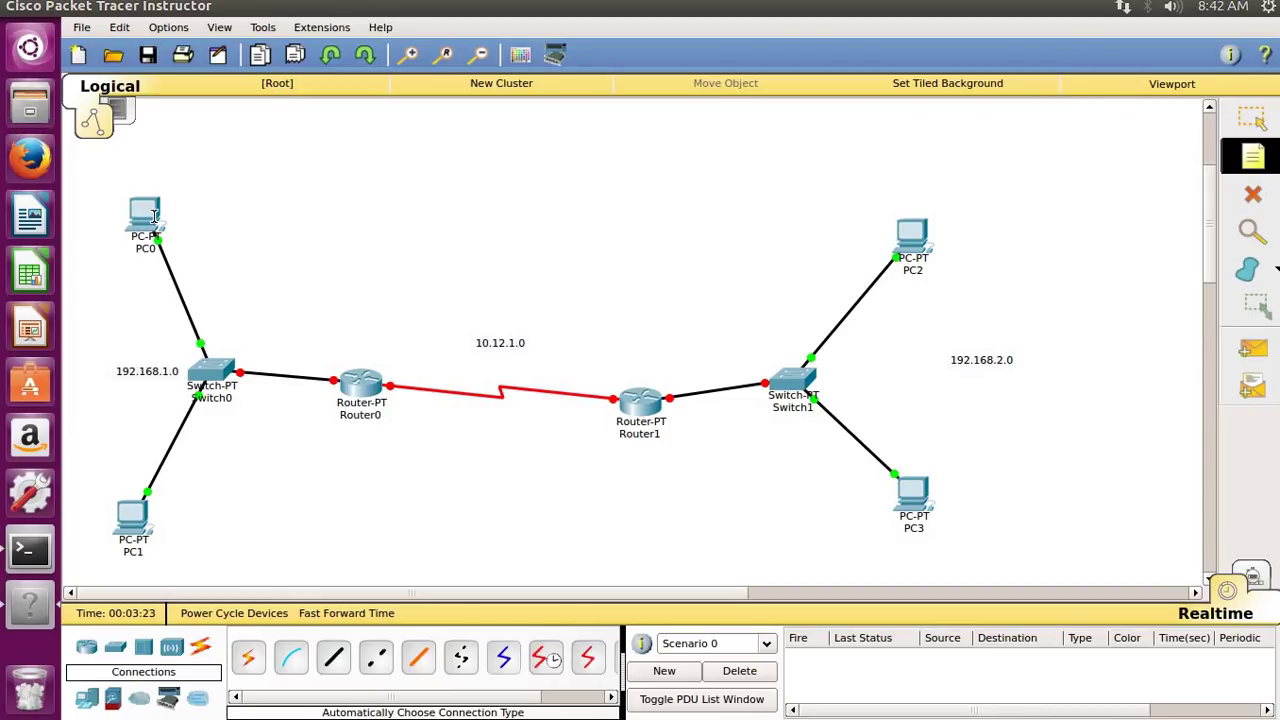
pyautogui.moveTo(153, 216)
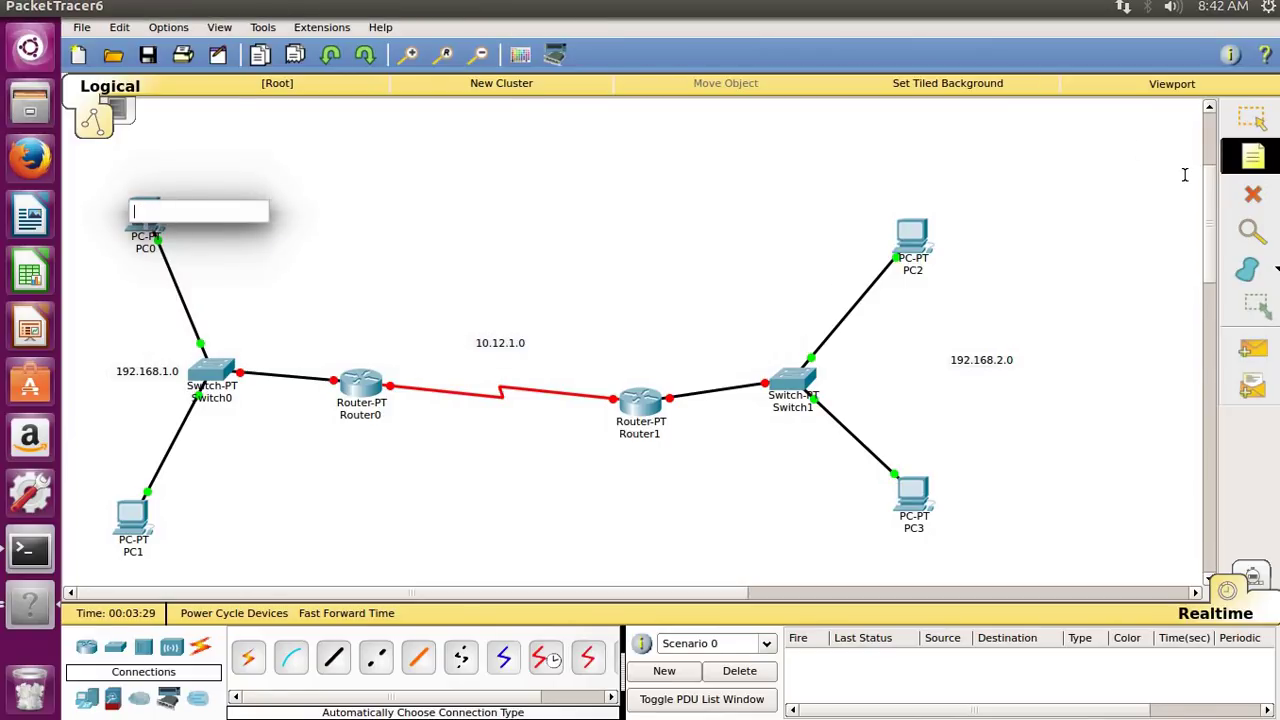
pyautogui.press('Escape')
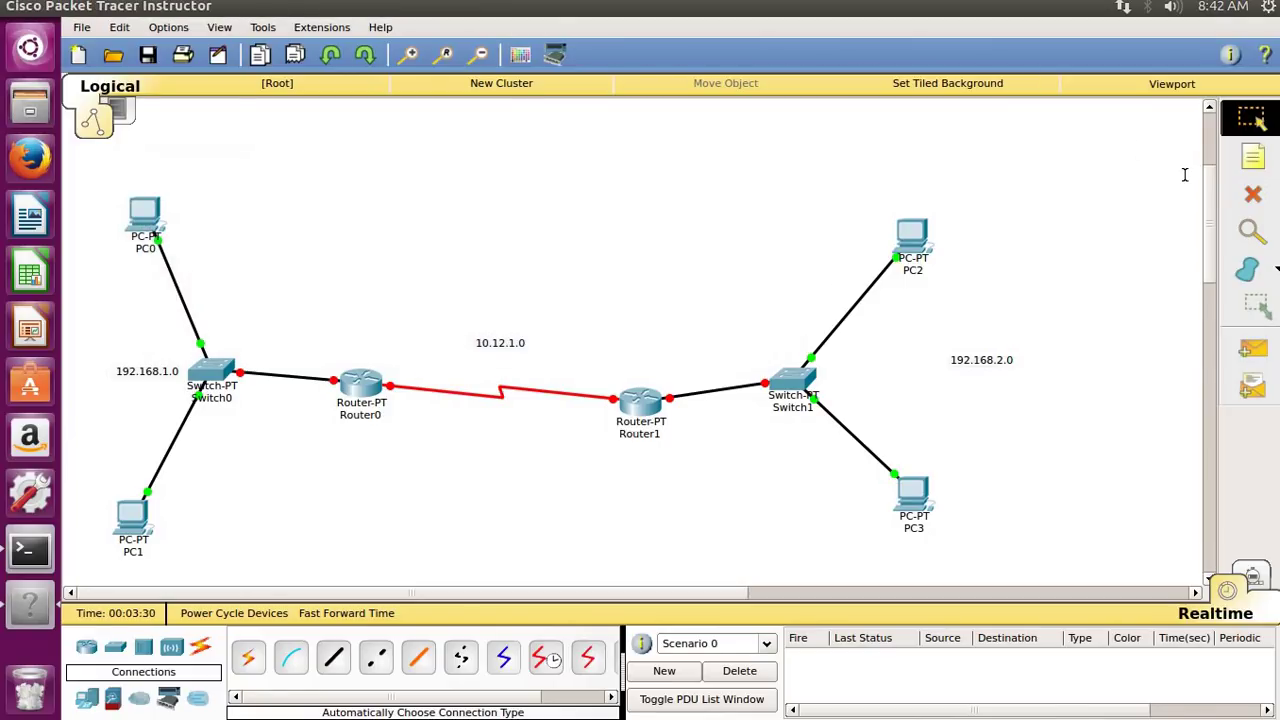
# In PC0's IP Configuration, enter 192.168.1.2, mask 255.255.255.0 and gateway 192.168.1.1.
pyautogui.click(142, 212)
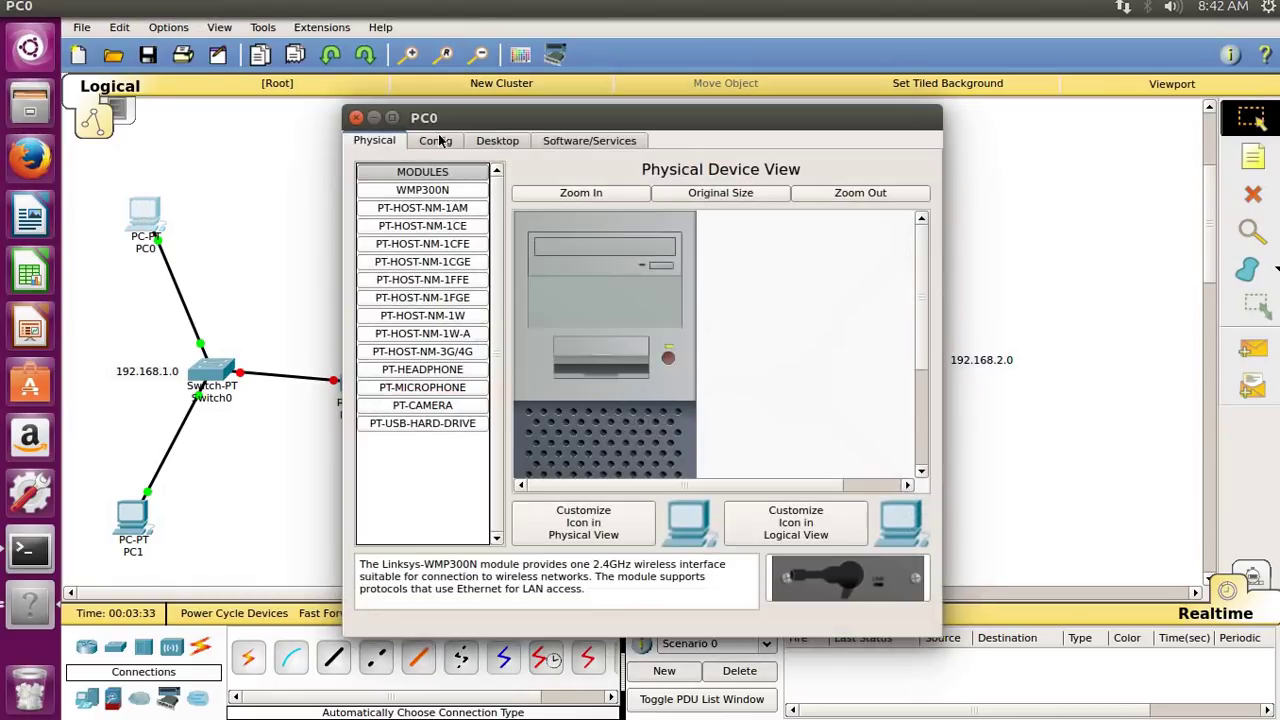
pyautogui.click(497, 140)
pyautogui.click(419, 201)
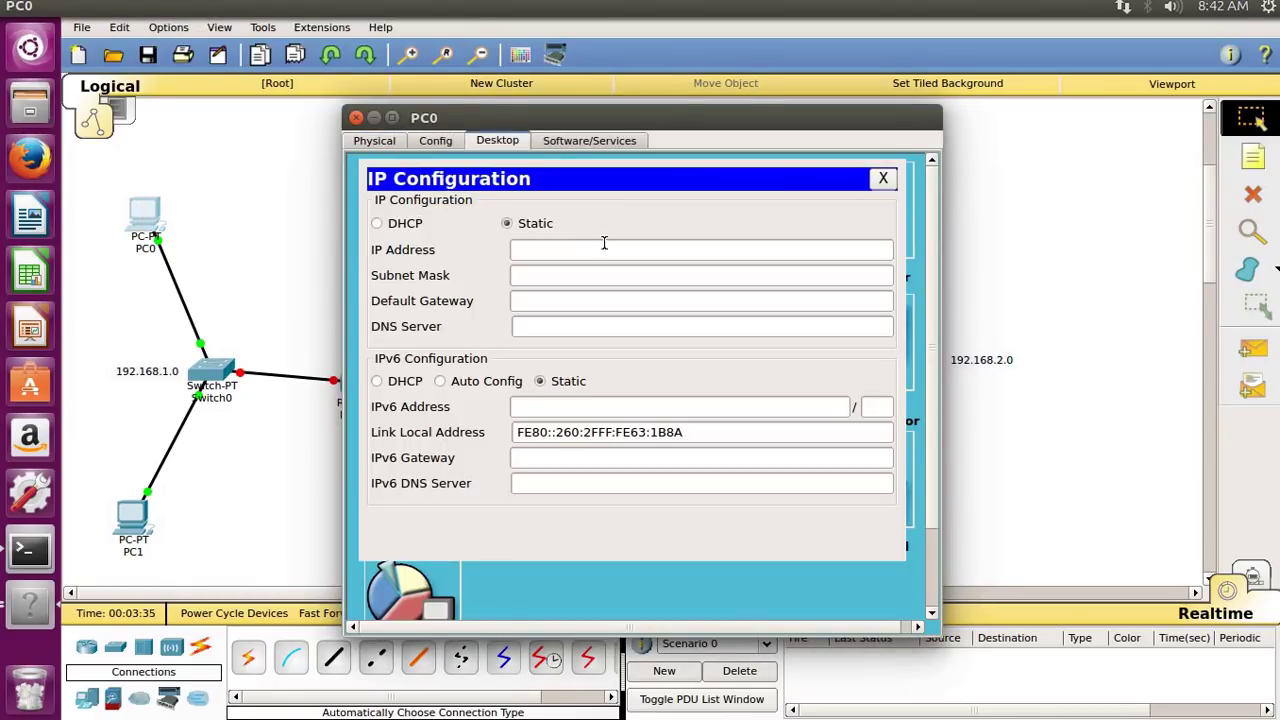
pyautogui.click(594, 249)
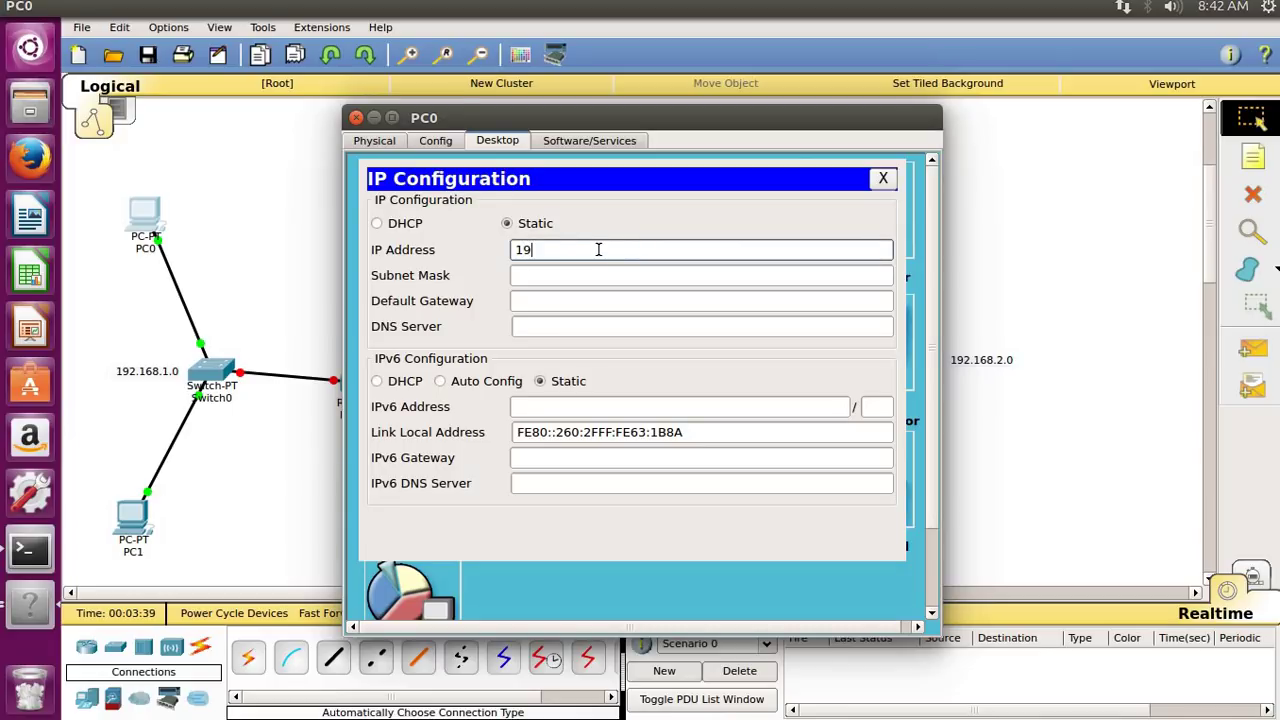
pyautogui.write('192.168')
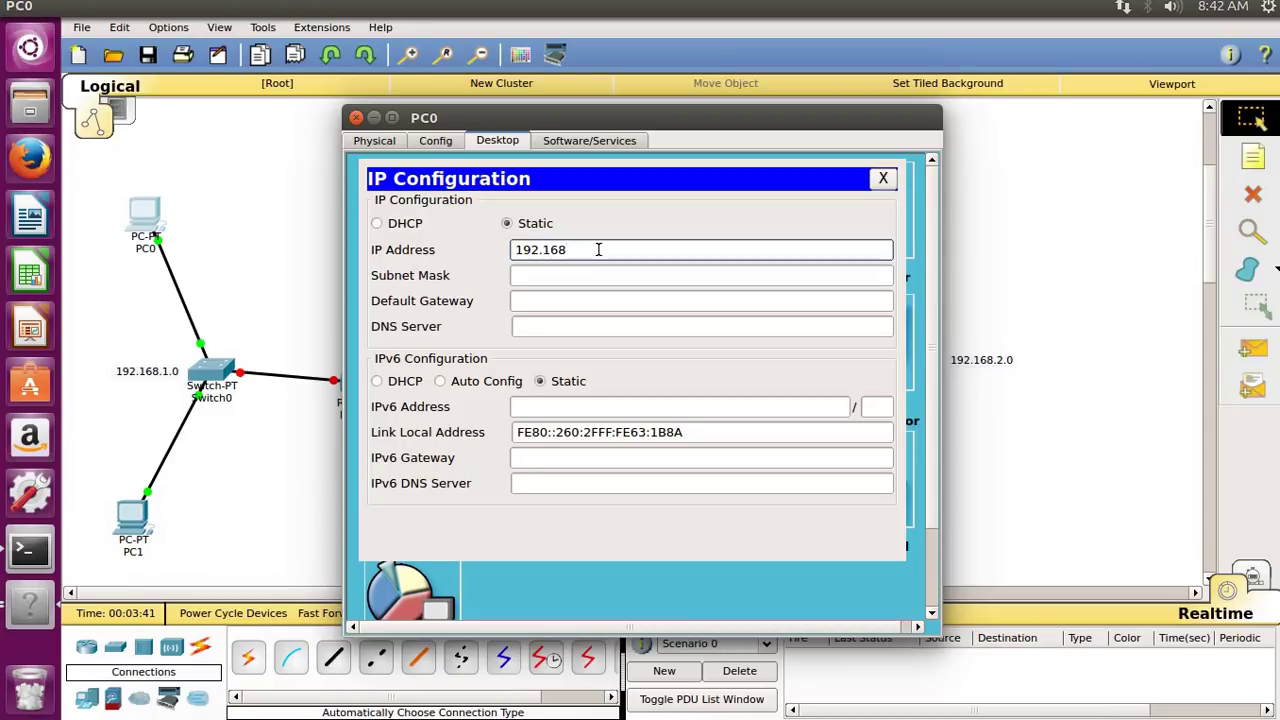
pyautogui.write('.1.2')
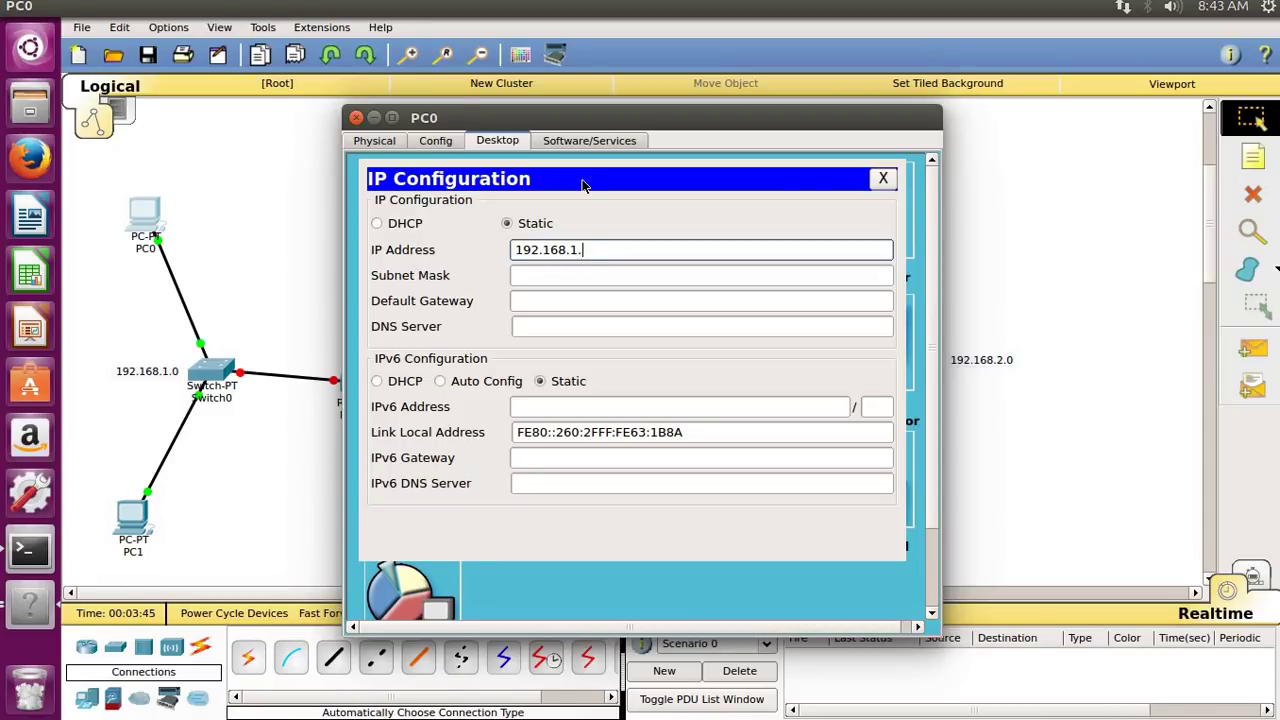
pyautogui.click(593, 276)
pyautogui.click(603, 304)
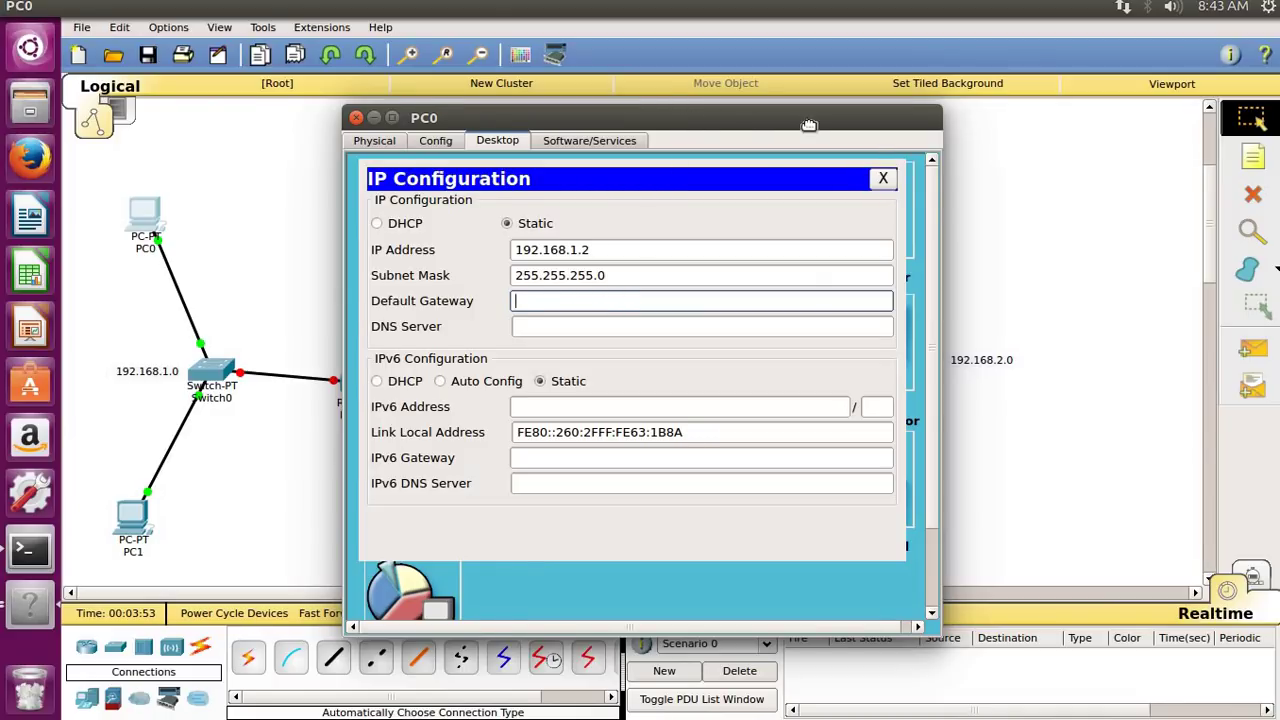
pyautogui.moveTo(680, 118); pyautogui.dragTo(834, 108)
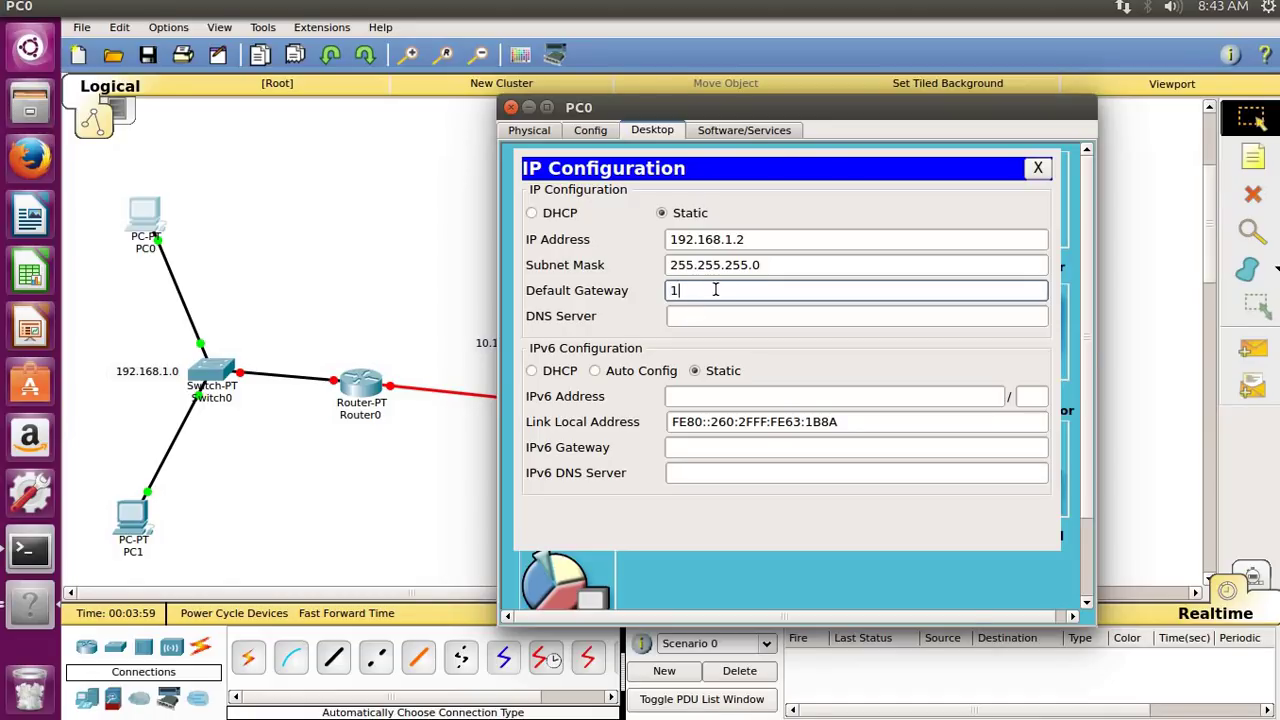
pyautogui.write('.1')
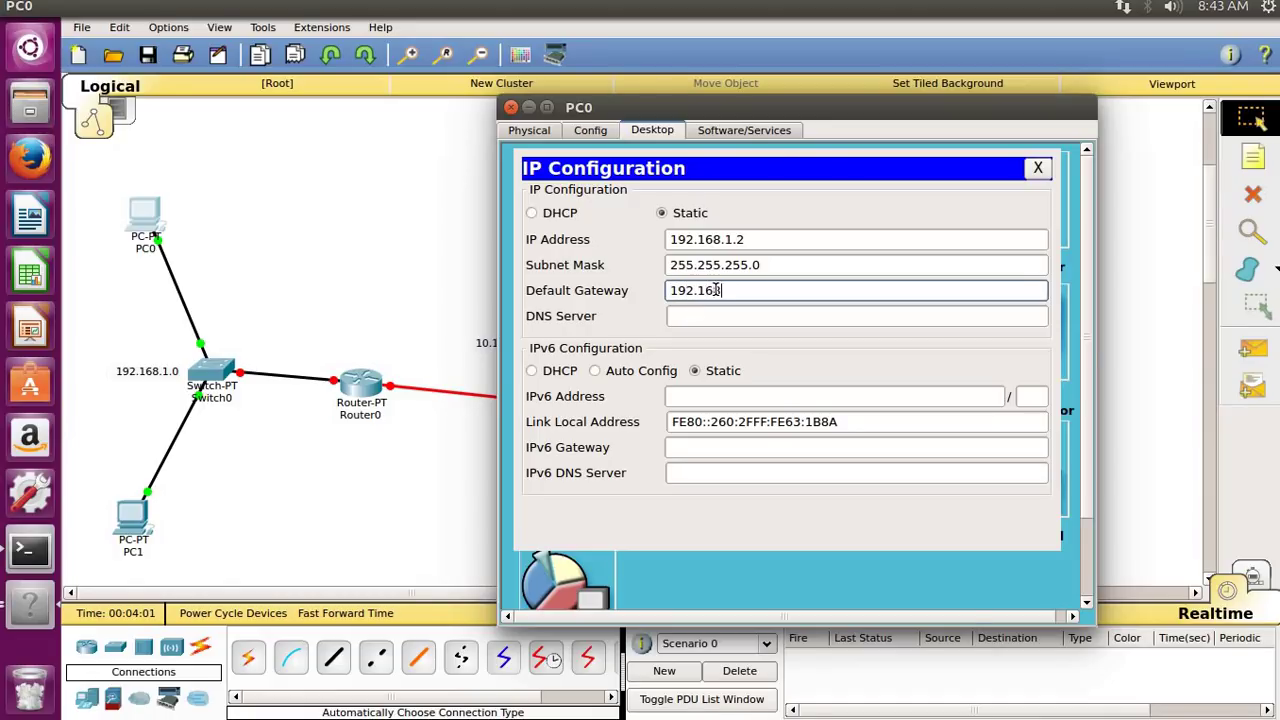
pyautogui.write('68.1.1')
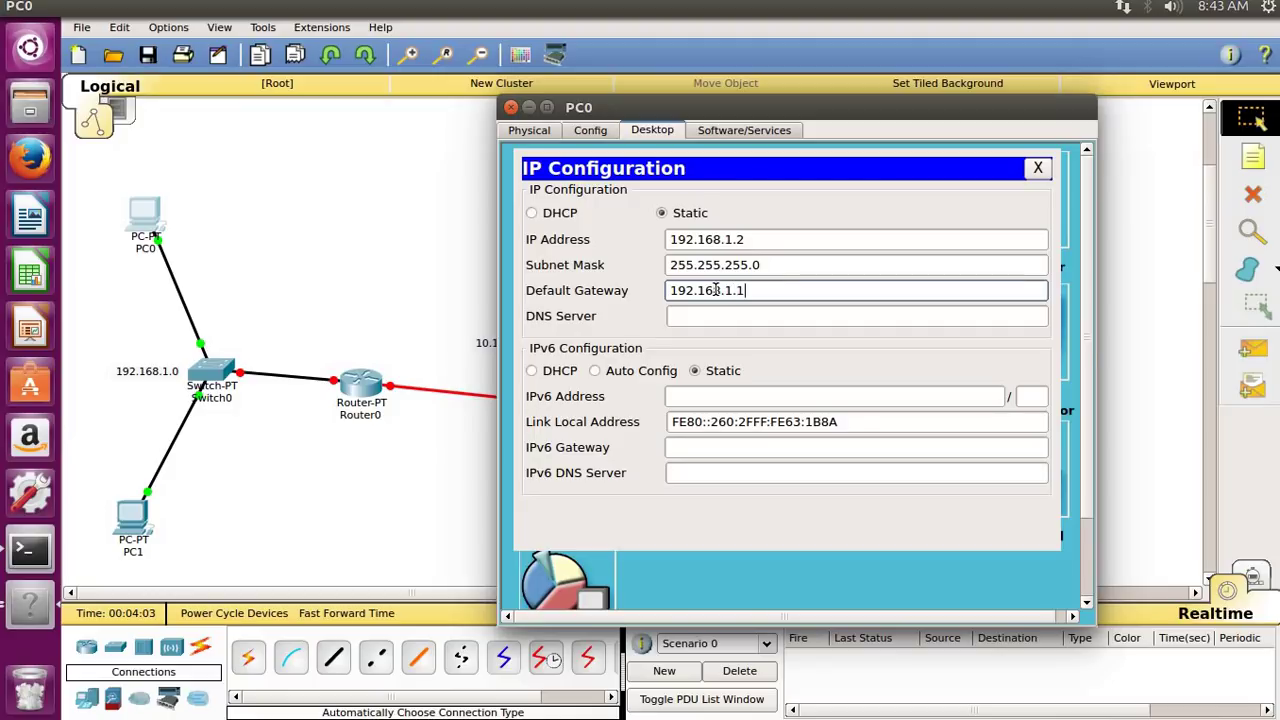
pyautogui.click(1038, 168)
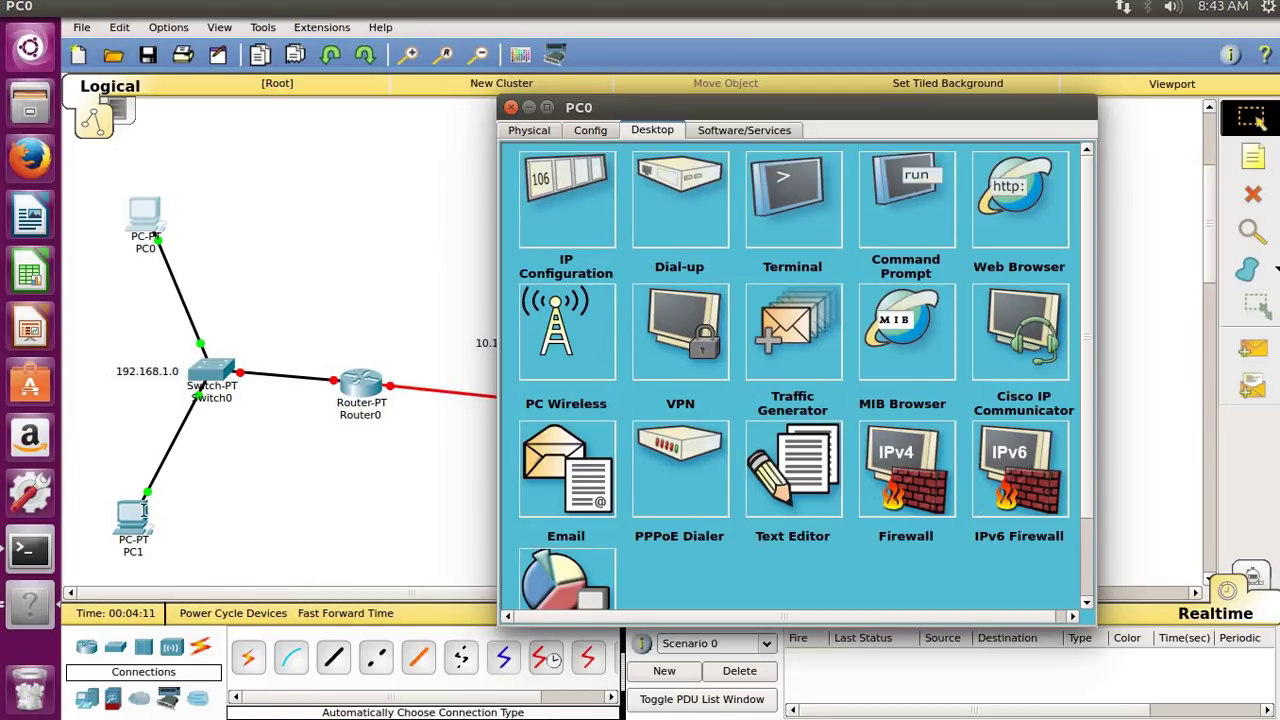
# In PC1's IP Configuration, enter 192.168.1.3, mask 255.255.255.0 and gateway 192.168.1.1.
pyautogui.click(134, 515)
pyautogui.click(133, 517)
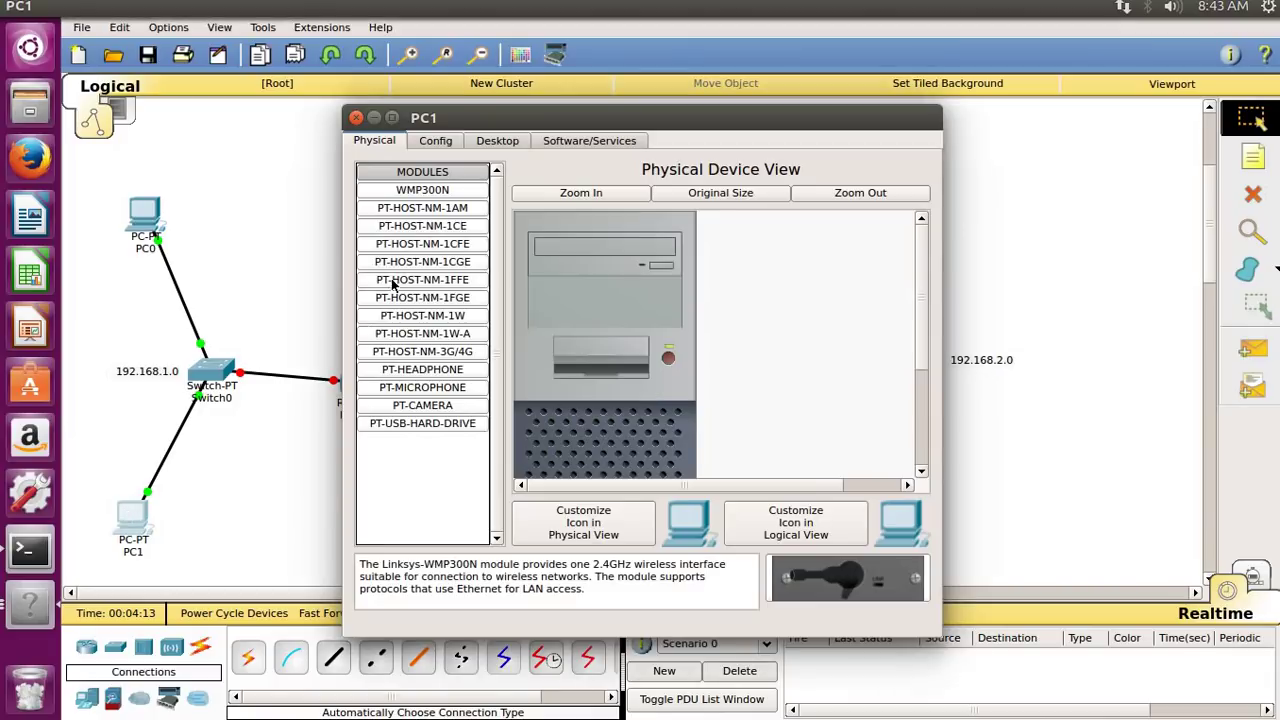
pyautogui.click(486, 141)
pyautogui.click(394, 210)
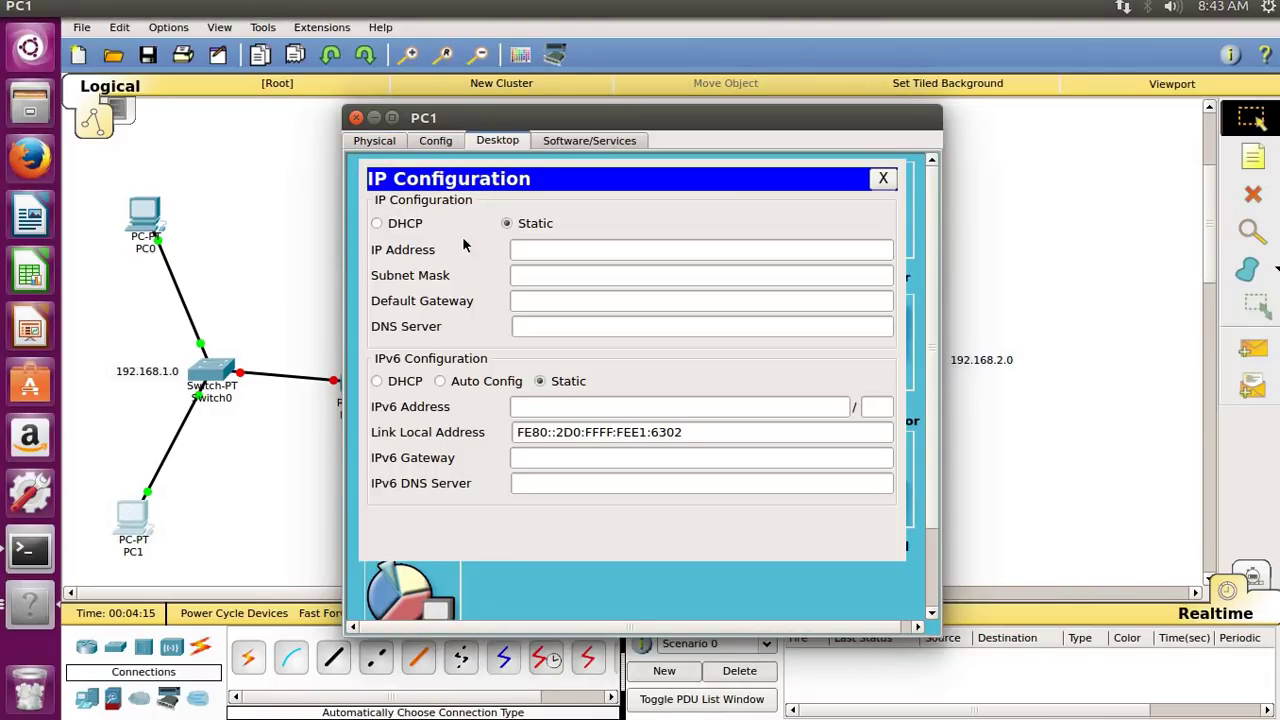
pyautogui.click(545, 248)
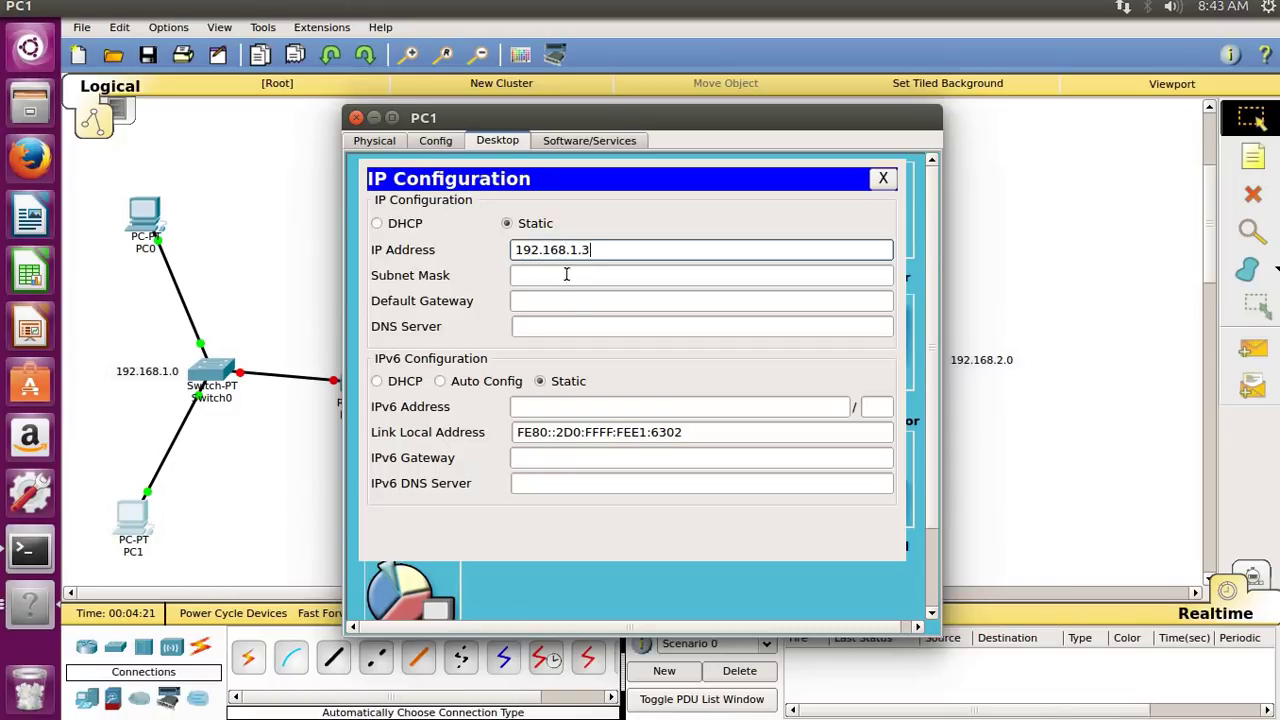
pyautogui.click(566, 275)
pyautogui.click(575, 308)
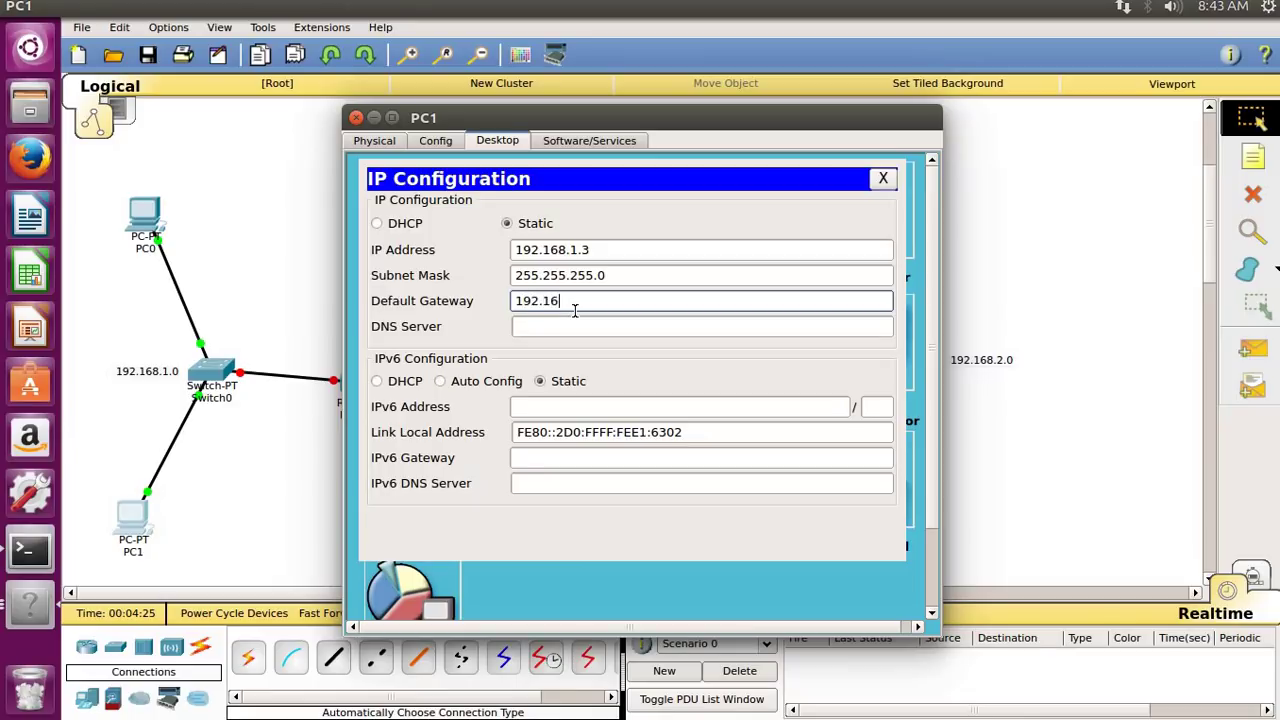
pyautogui.write('192.168.1.1')
pyautogui.click(884, 179)
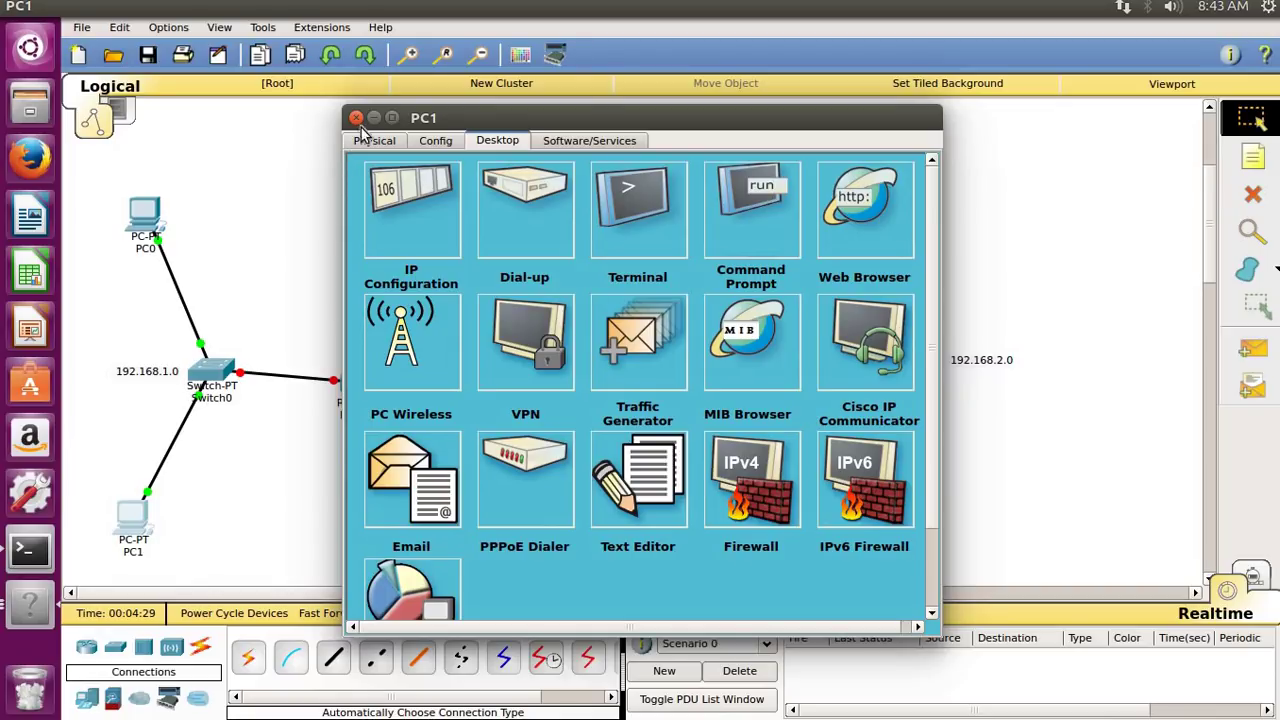
# Give PC2 IP 192.168.2.2, mask 255.255.255.0 and gateway 192.168.2.1, then open PC3.
pyautogui.click(356, 117)
pyautogui.click(919, 241)
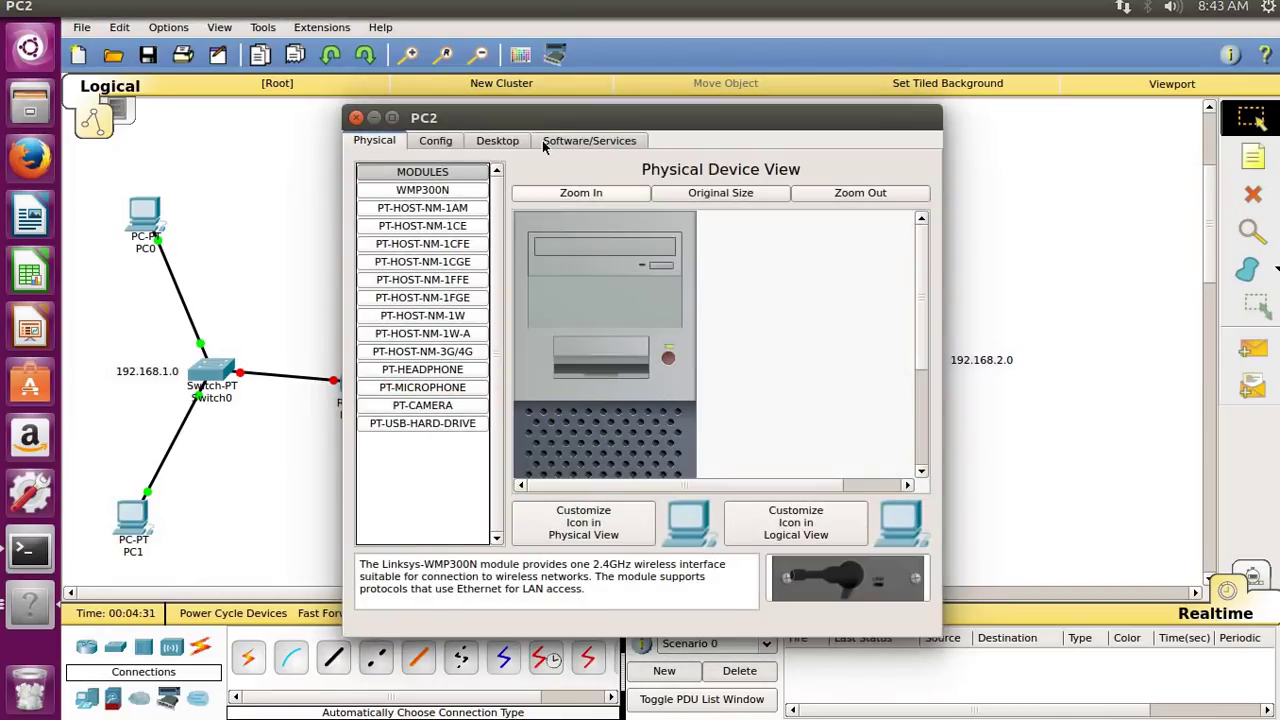
pyautogui.click(505, 141)
pyautogui.click(398, 222)
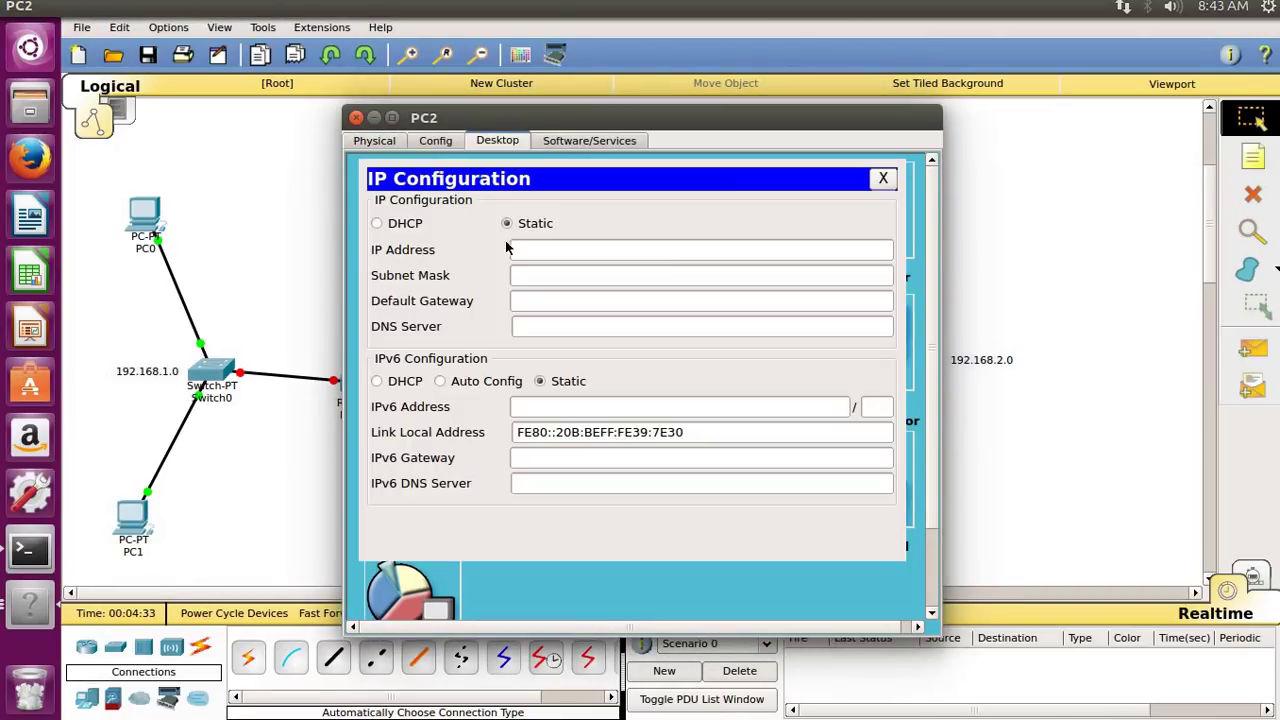
pyautogui.click(669, 251)
pyautogui.moveTo(623, 130); pyautogui.dragTo(427, 149)
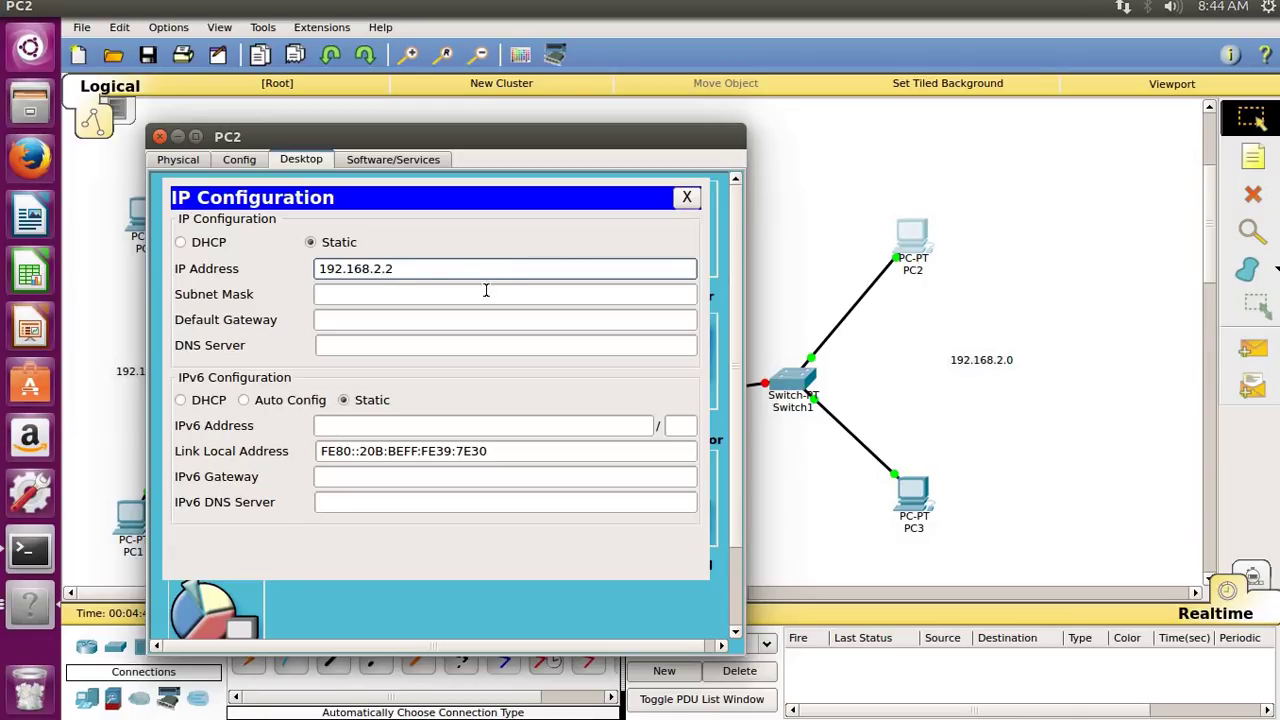
pyautogui.click(485, 296)
pyautogui.click(469, 320)
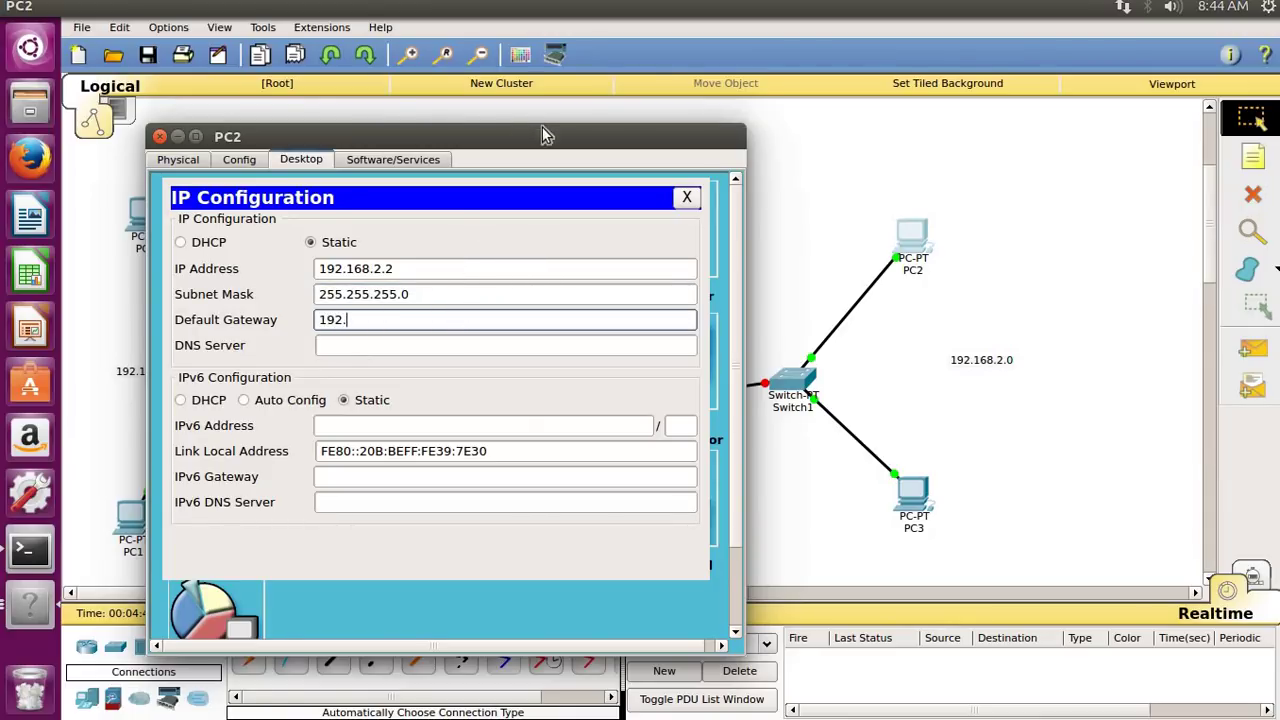
pyautogui.moveTo(543, 128); pyautogui.dragTo(444, 118)
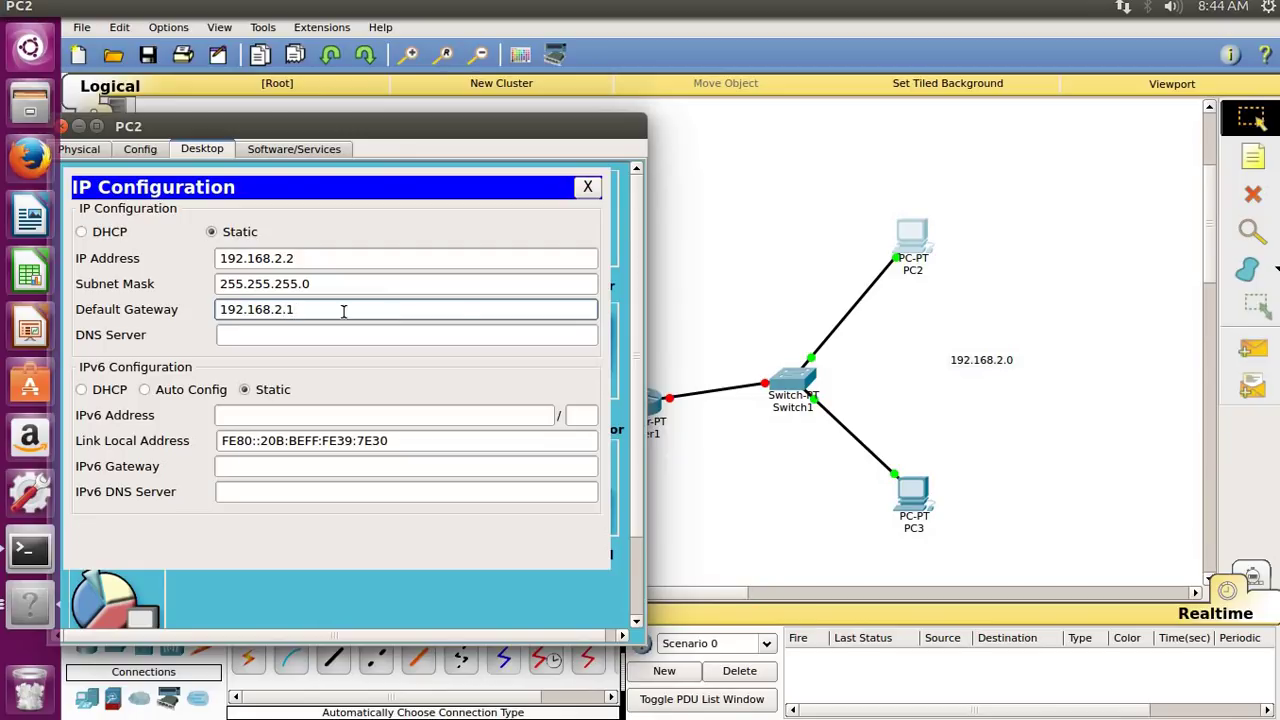
pyautogui.click(588, 187)
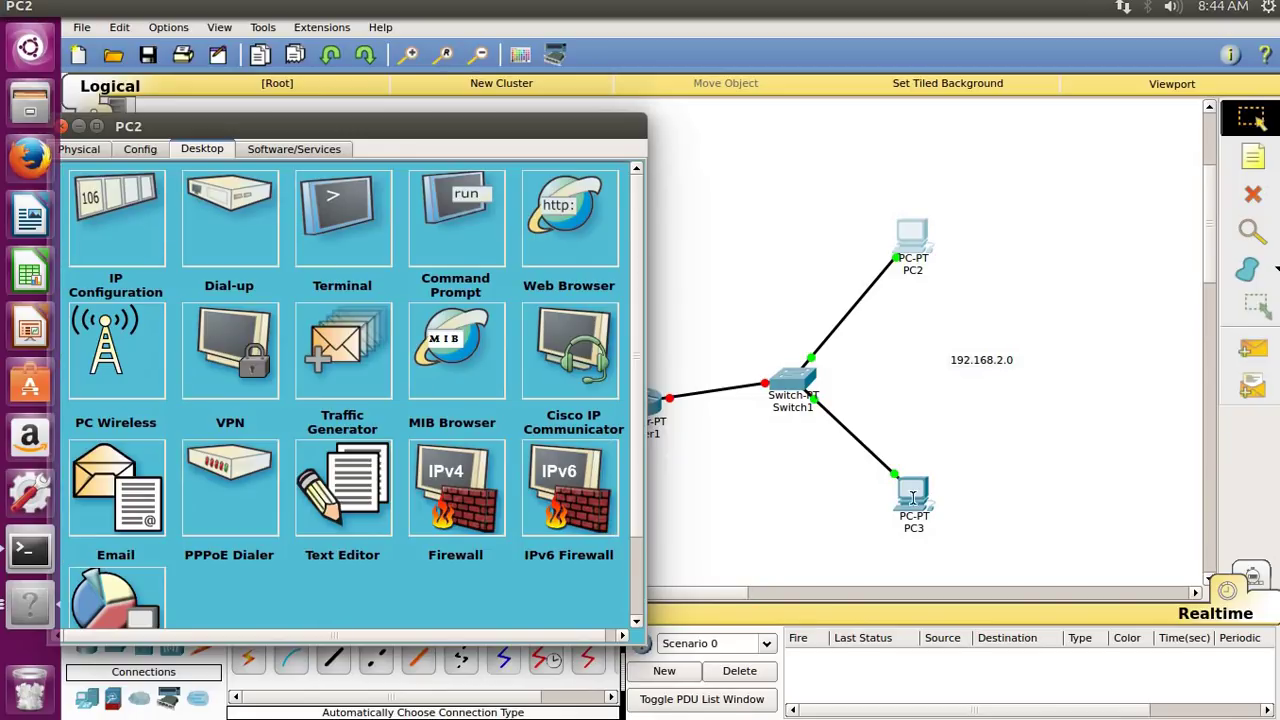
pyautogui.click(912, 498)
# In PC3's IP Configuration, enter 192.168.2.3, mask 255.255.255.0 and gateway 192.168.2.1.
pyautogui.click(497, 140)
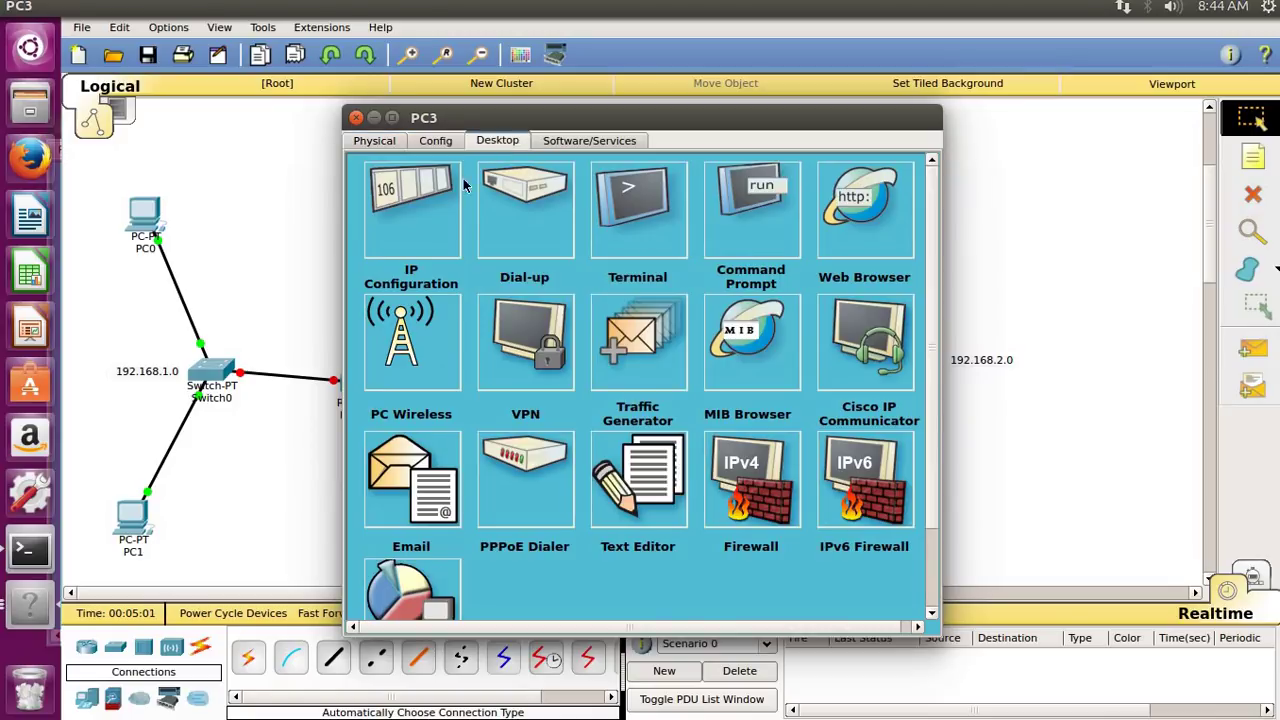
pyautogui.click(429, 229)
pyautogui.click(553, 251)
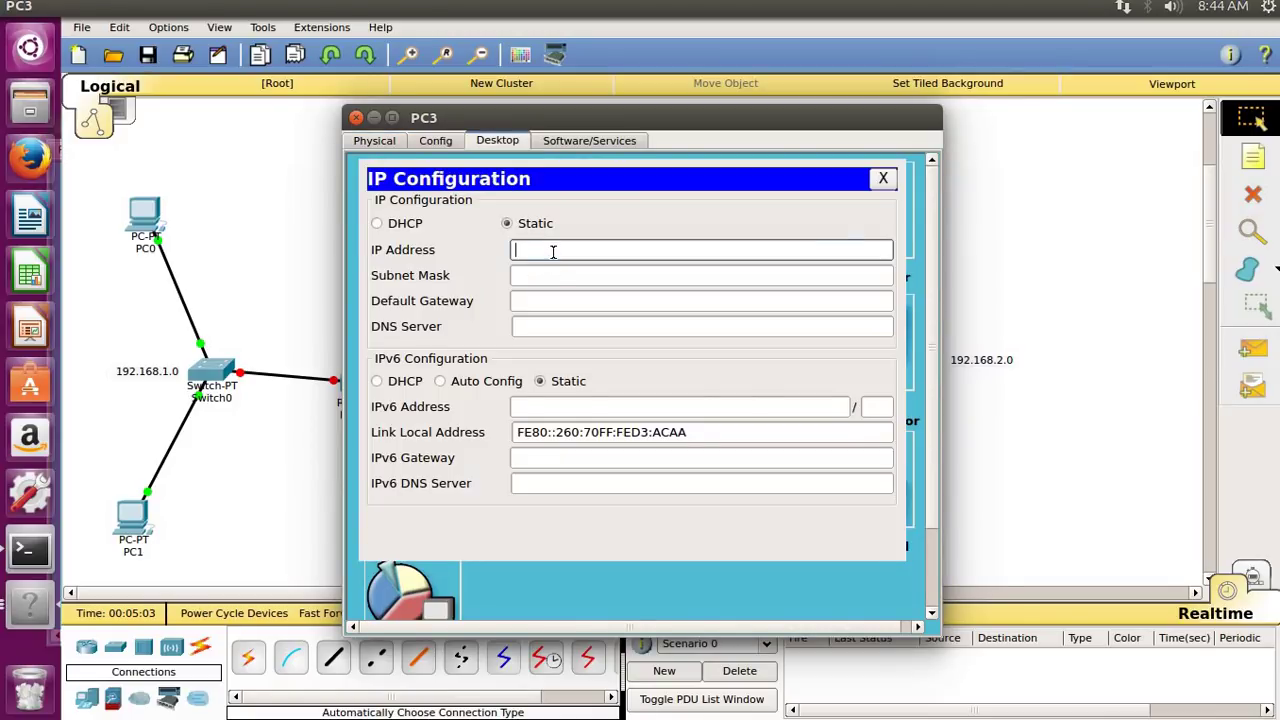
pyautogui.write('192.168.2.3')
pyautogui.click(553, 274)
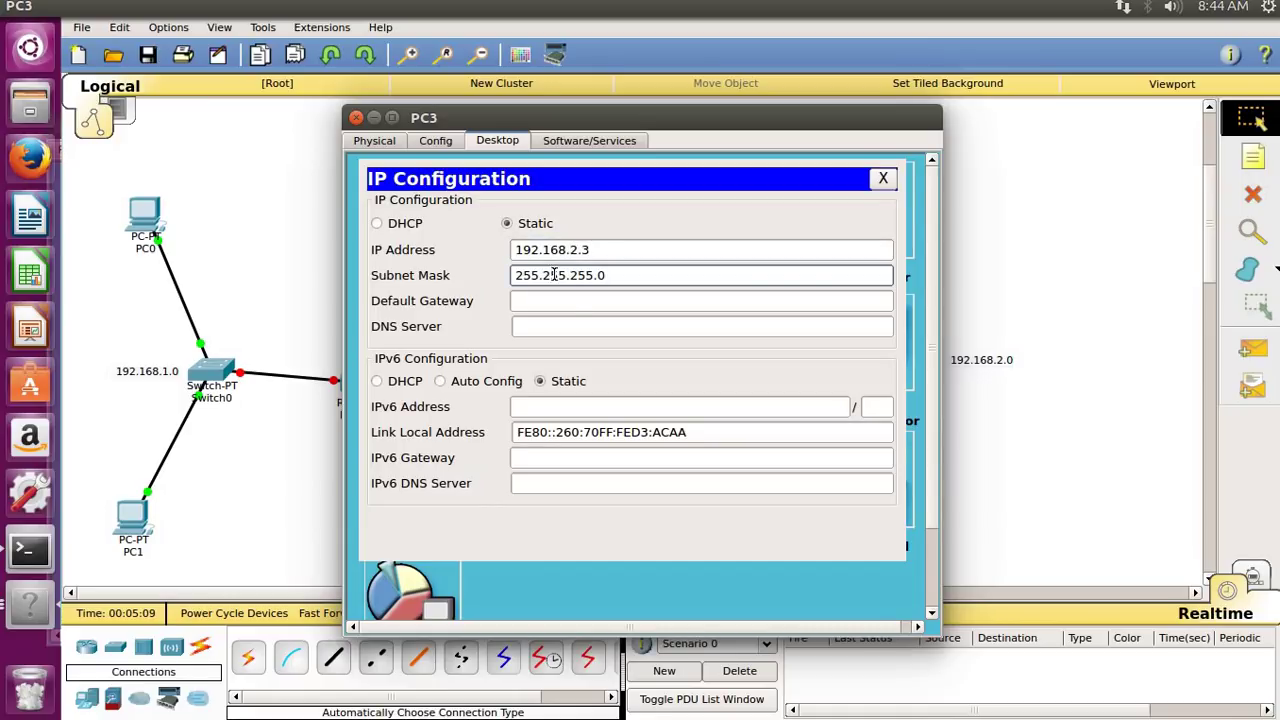
pyautogui.click(566, 301)
pyautogui.write('1')
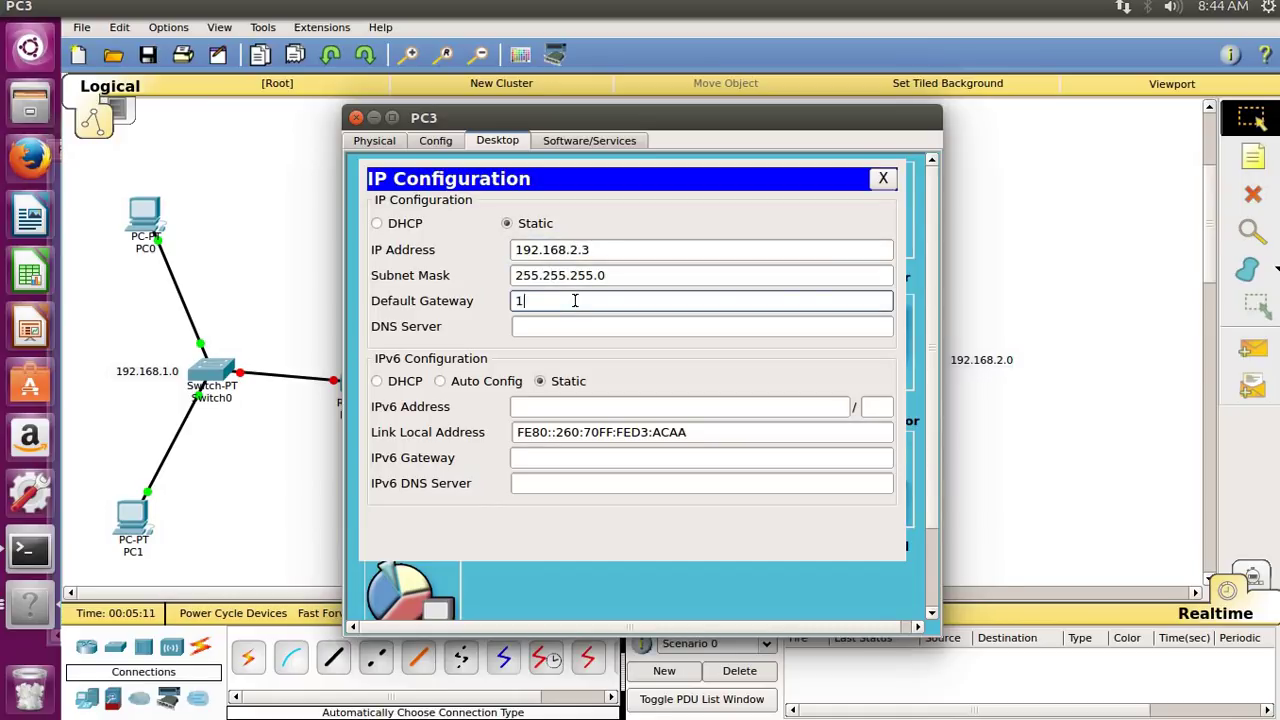
pyautogui.write('92.168.2.1')
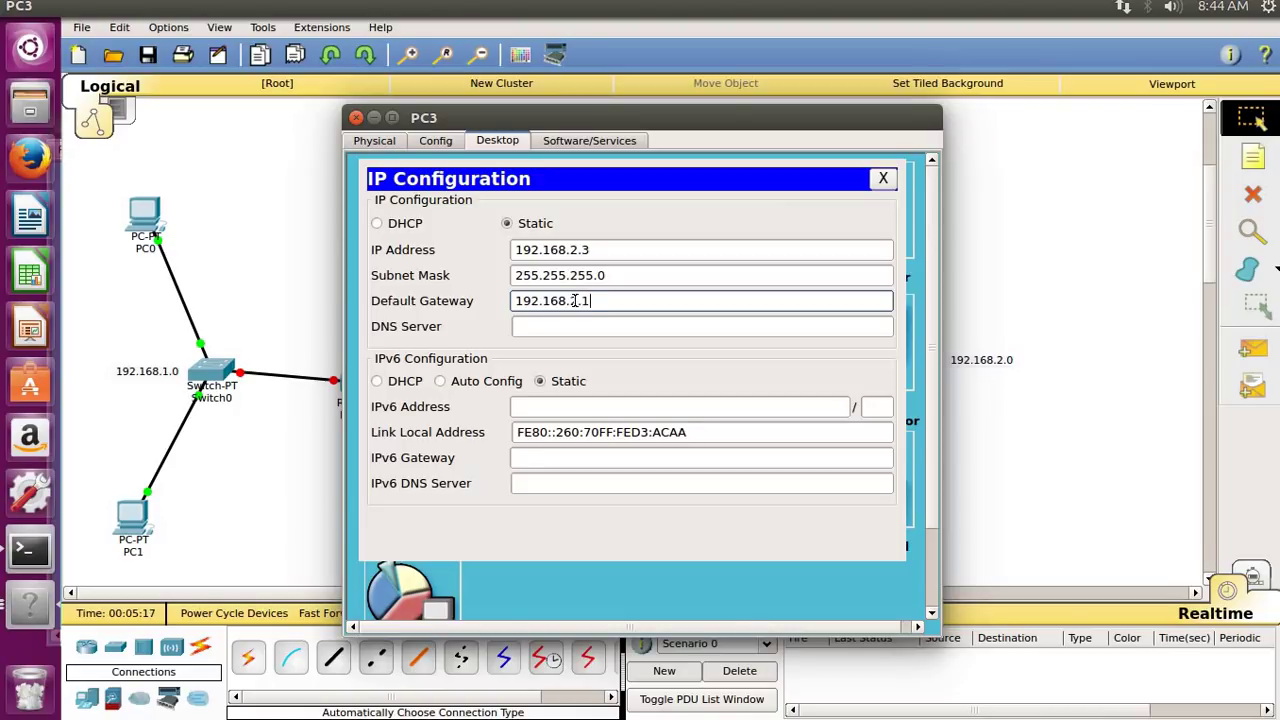
pyautogui.click(883, 178)
pyautogui.click(356, 117)
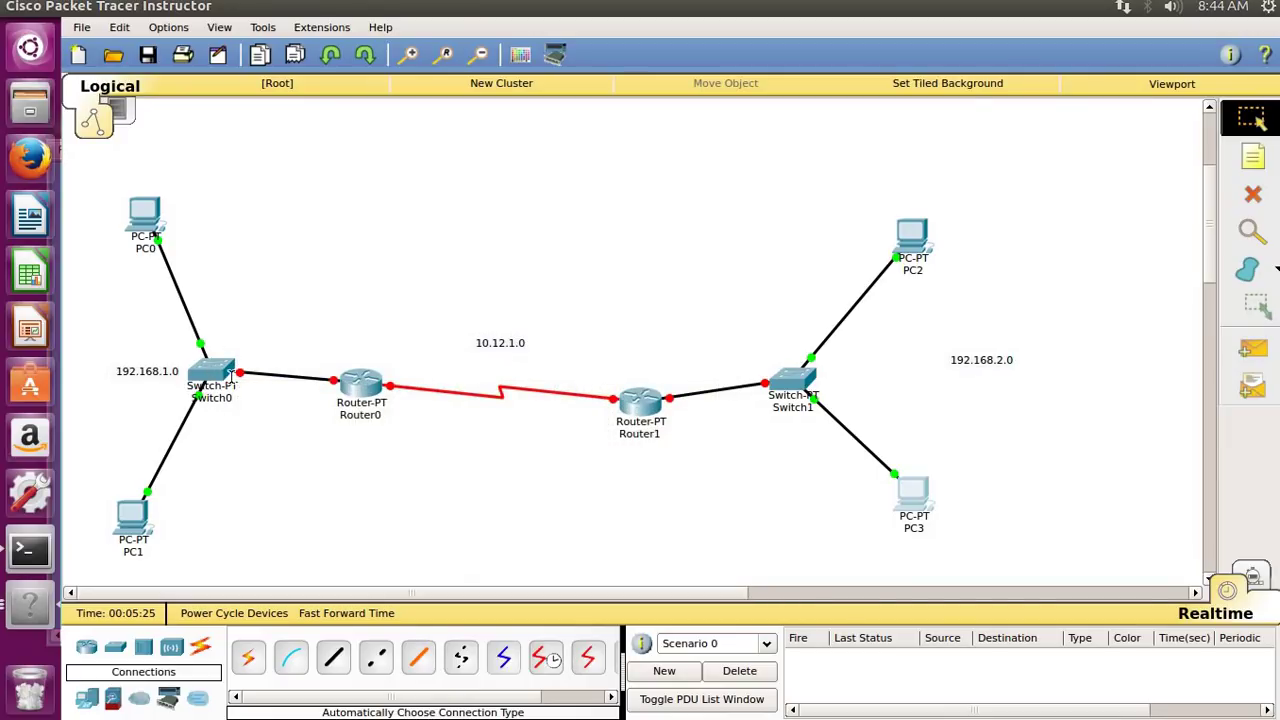
# Set Router0's FastEthernet0/0 to 192.168.1.1, mask 255.255.255.0, and turn the port on.
pyautogui.click(209, 370)
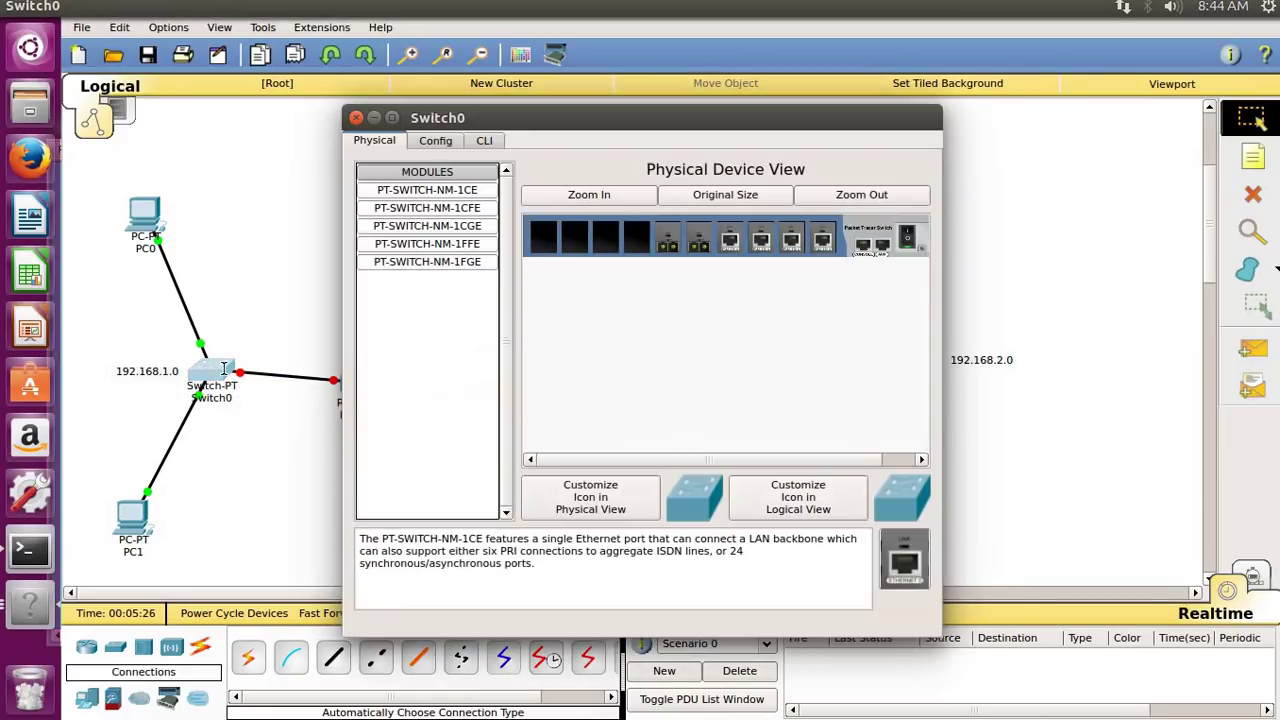
pyautogui.click(356, 117)
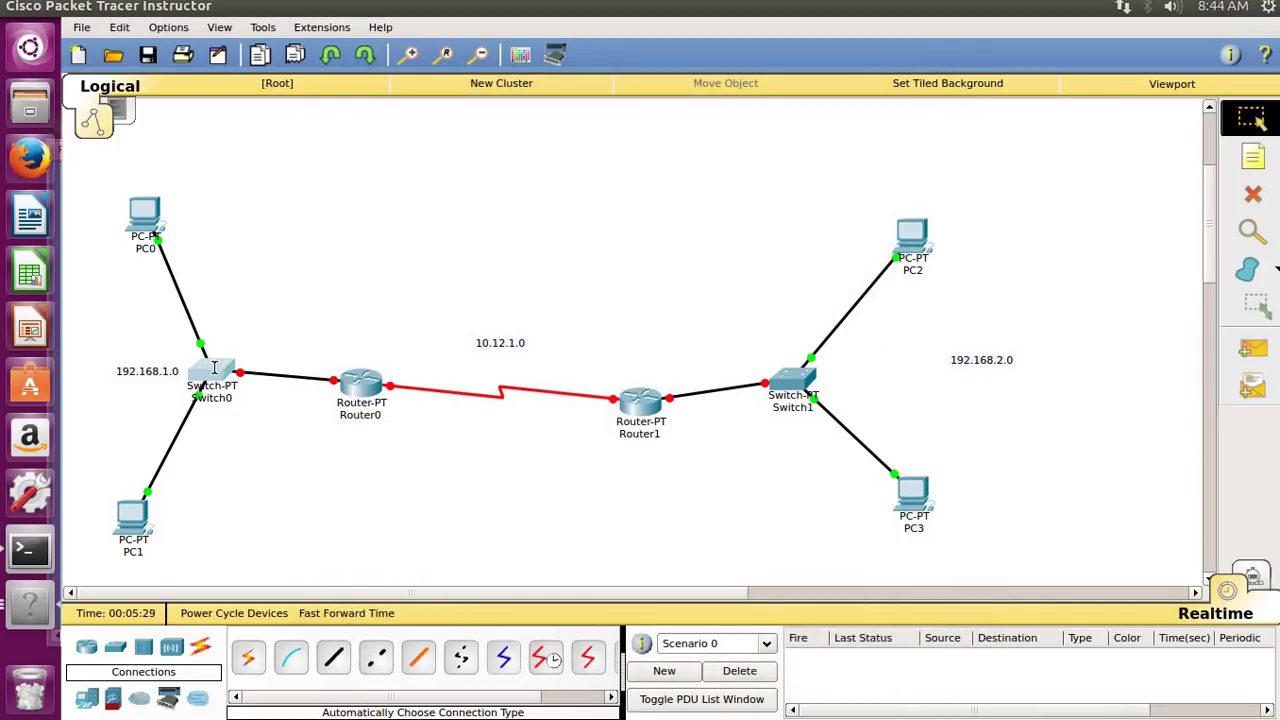
pyautogui.click(358, 386)
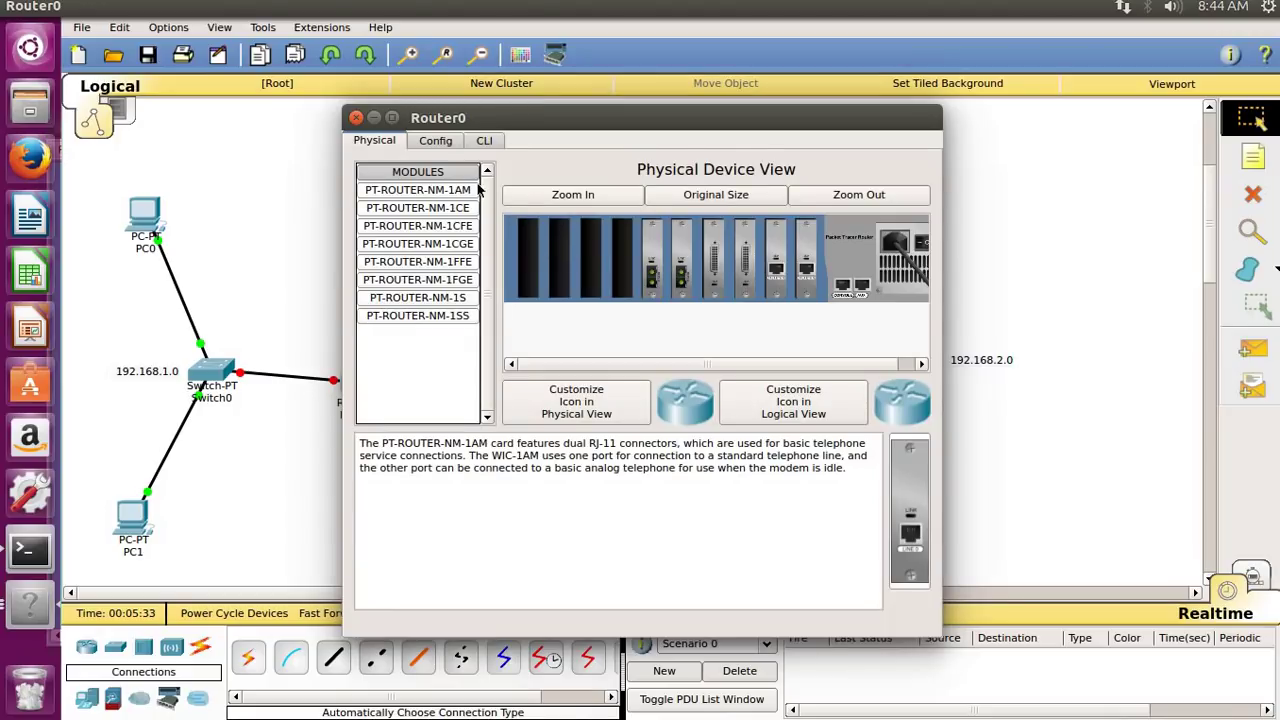
pyautogui.click(446, 143)
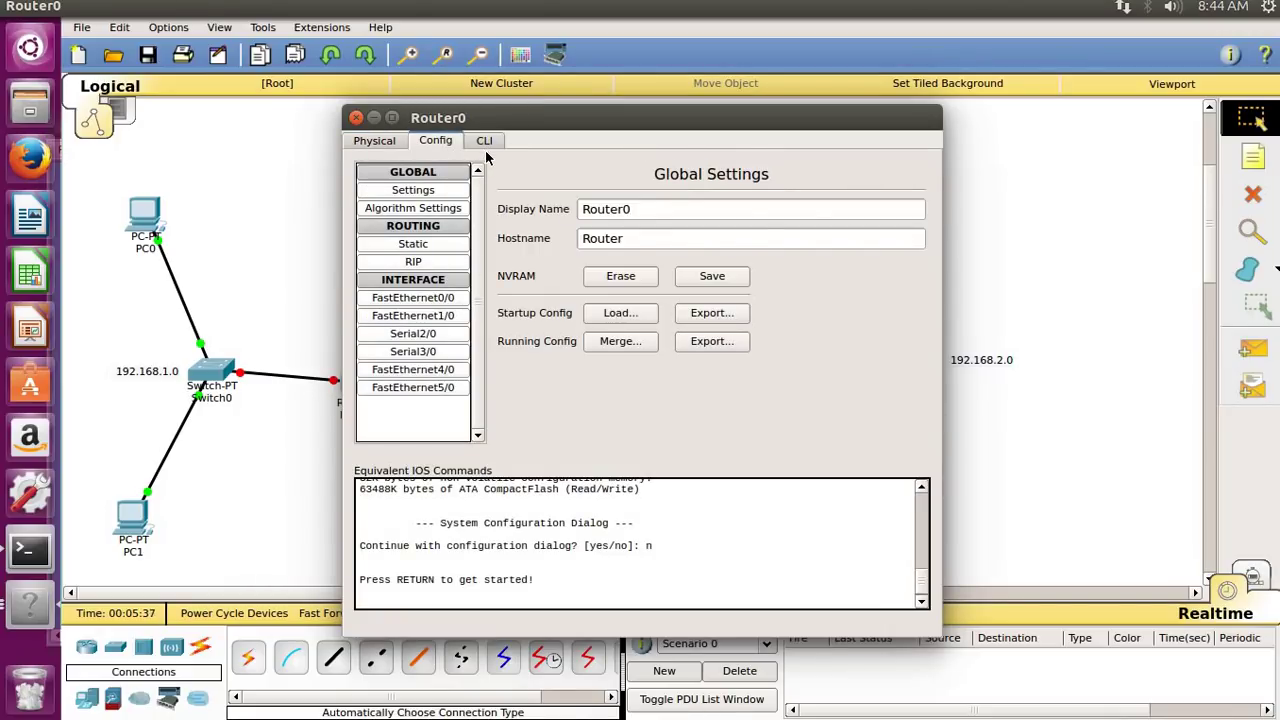
pyautogui.click(485, 145)
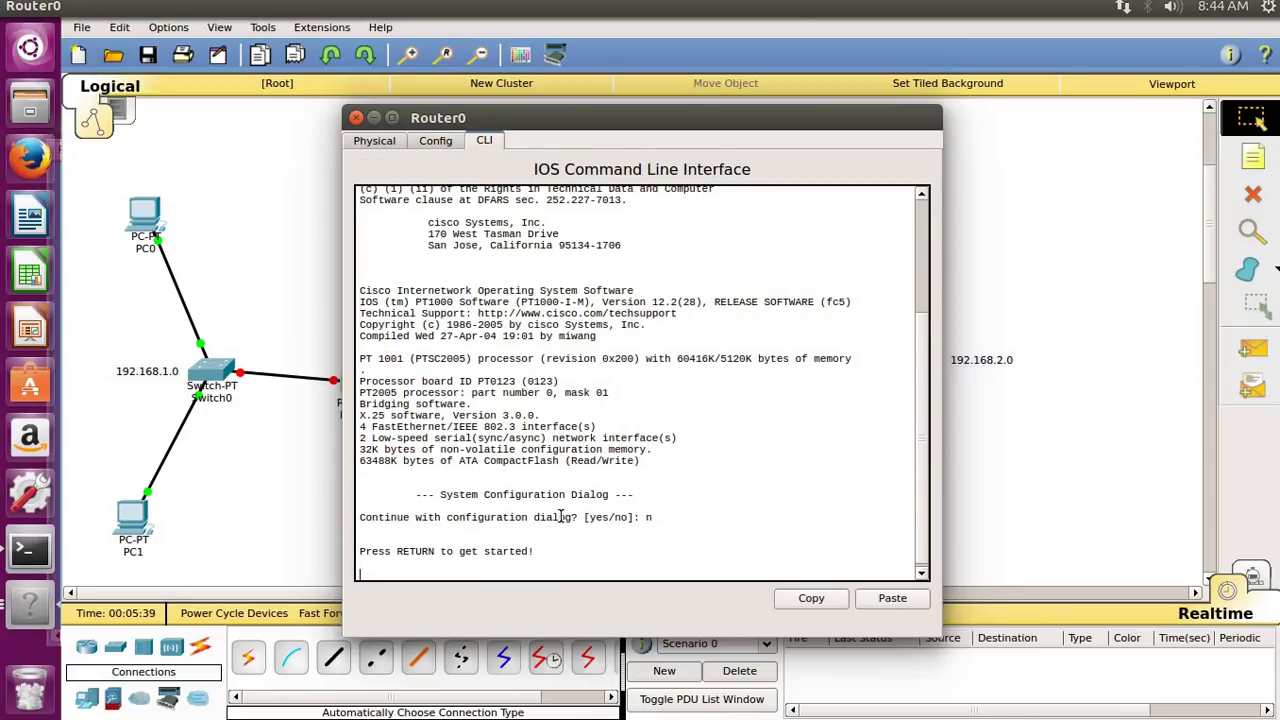
pyautogui.click(446, 143)
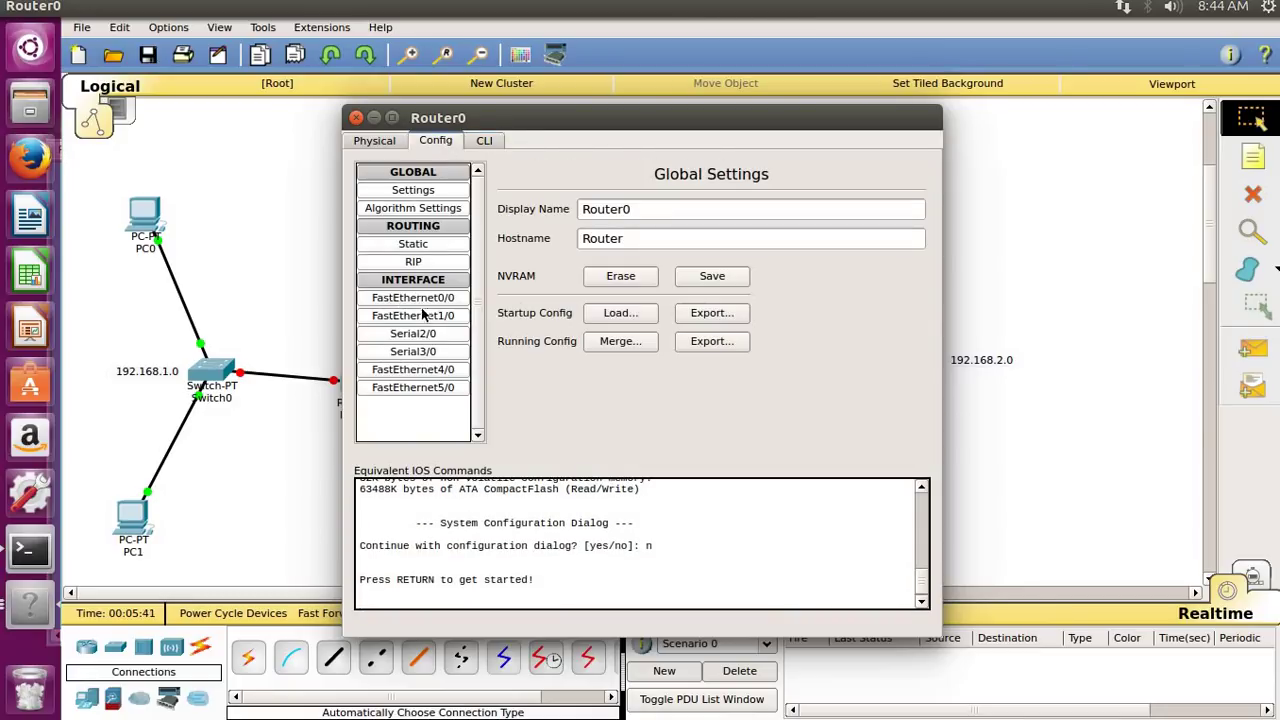
pyautogui.click(410, 298)
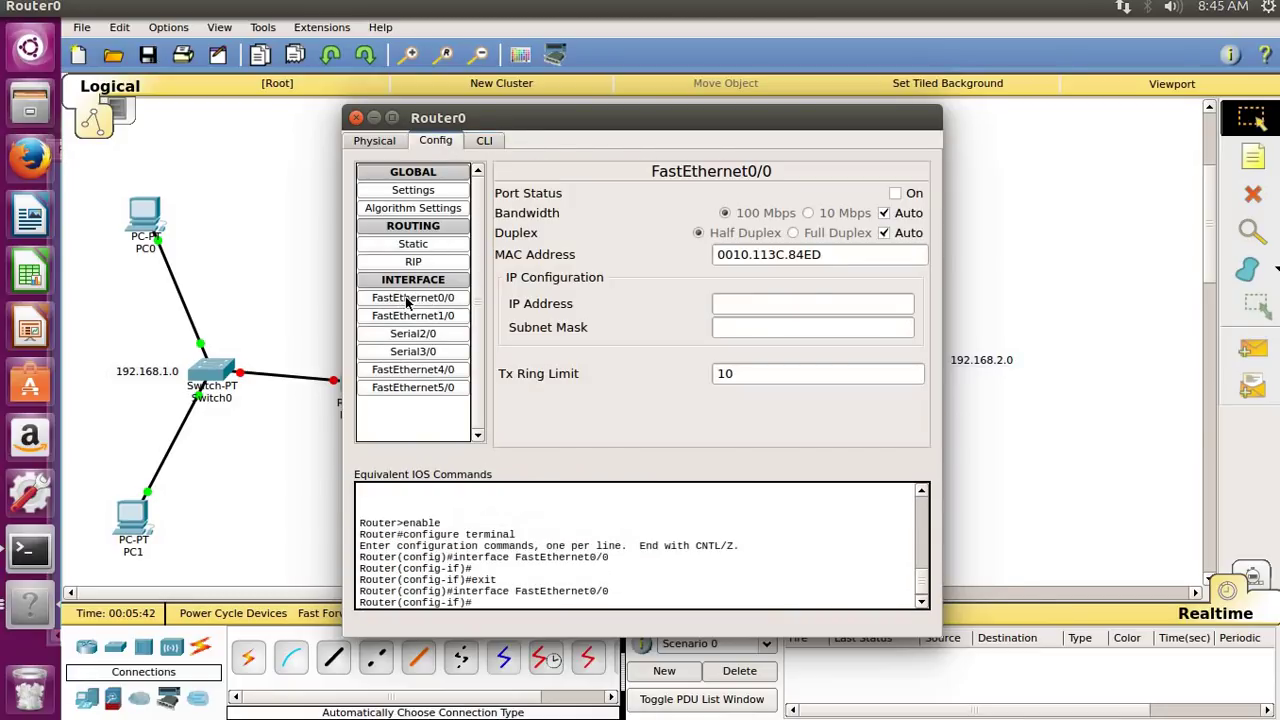
pyautogui.click(795, 303)
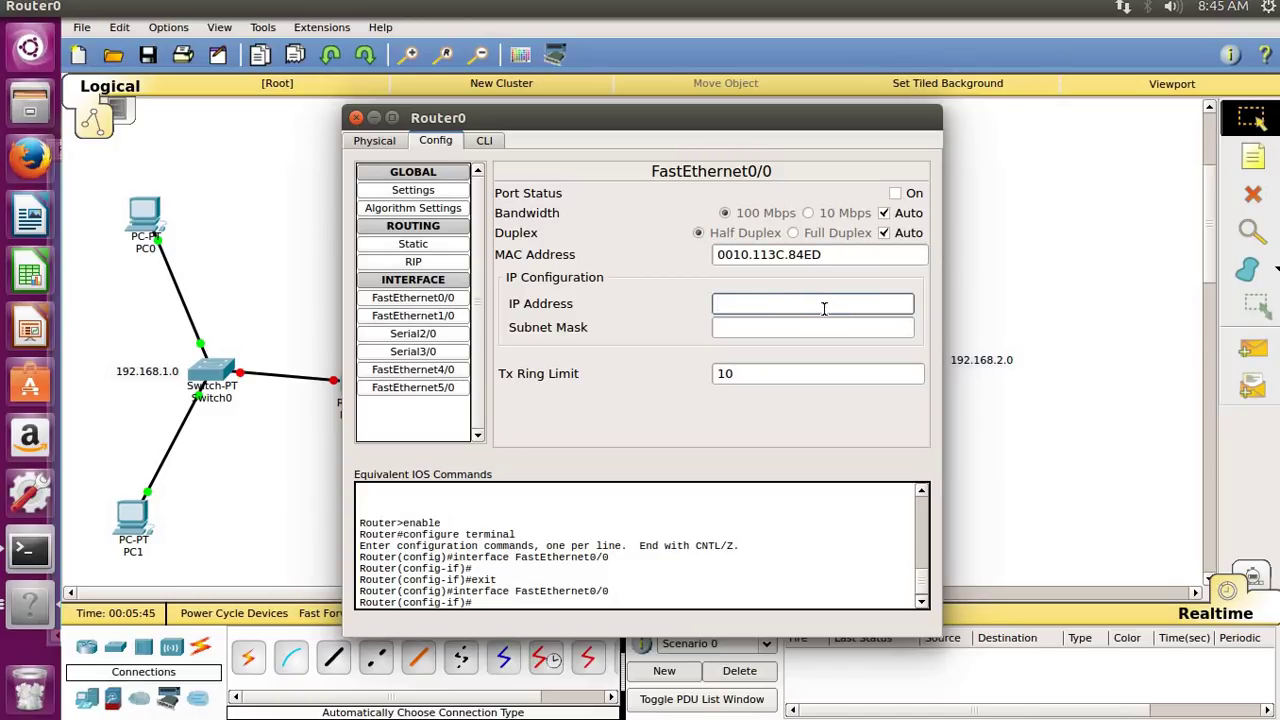
pyautogui.write('192.168.1.1')
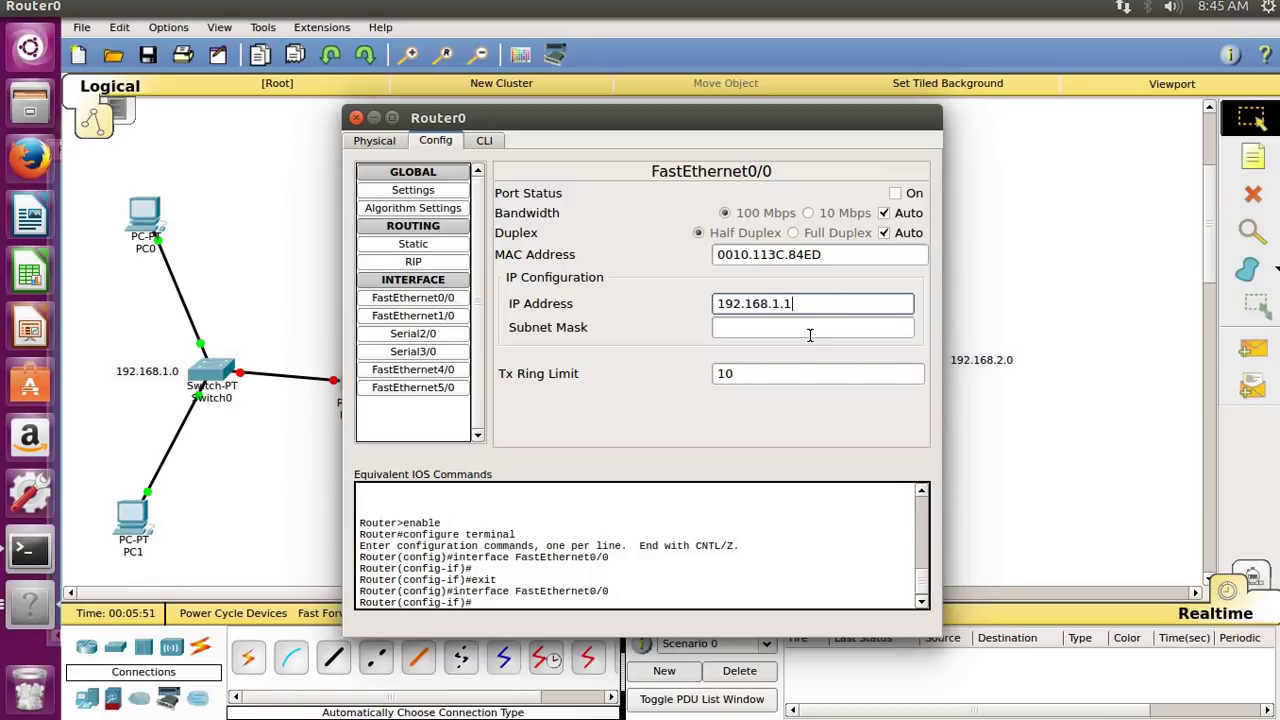
pyautogui.click(810, 330)
pyautogui.click(895, 193)
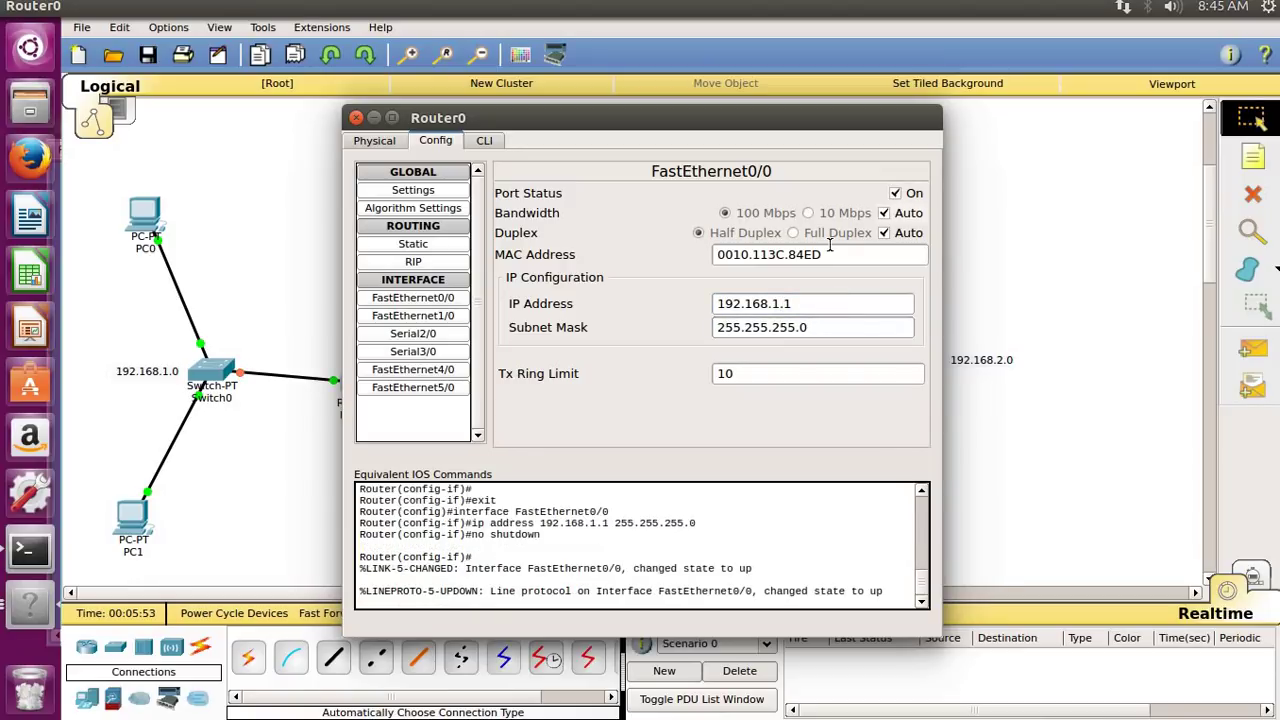
pyautogui.click(356, 118)
# Set Router1's FastEthernet0/0 to 192.168.2.1, mask 255.255.255.0, and turn the port on.
pyautogui.click(637, 408)
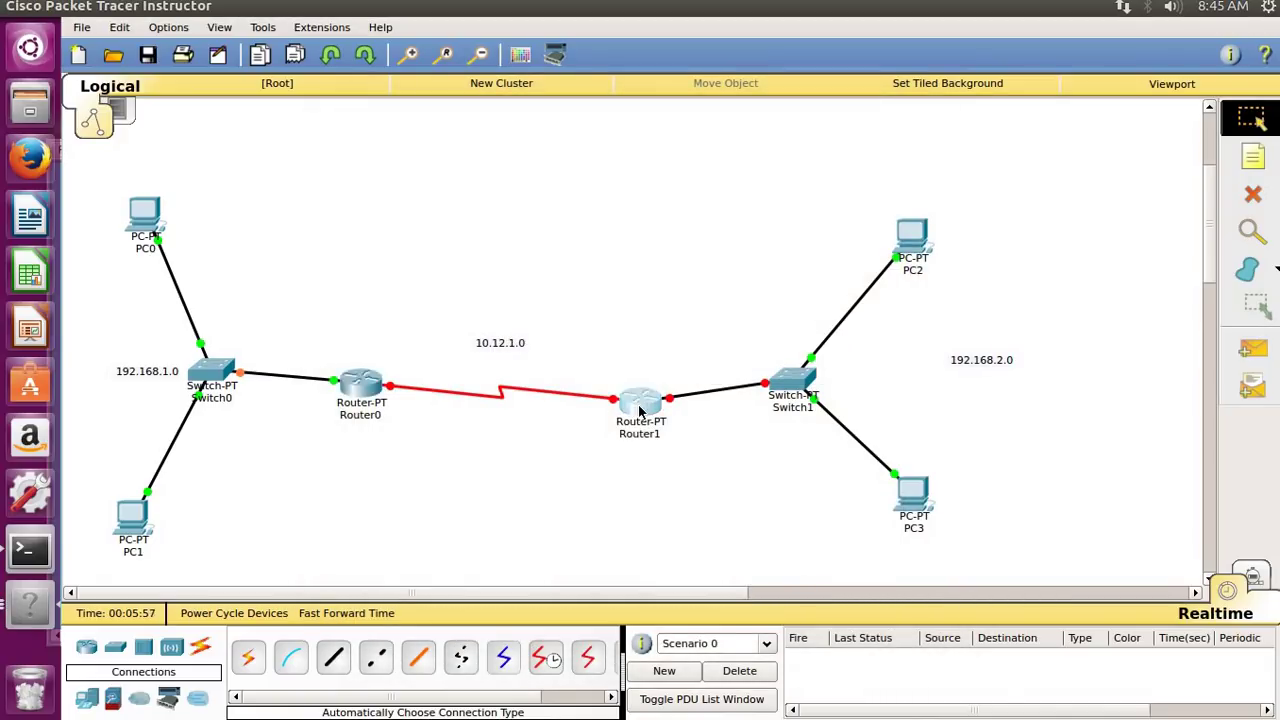
pyautogui.click(422, 145)
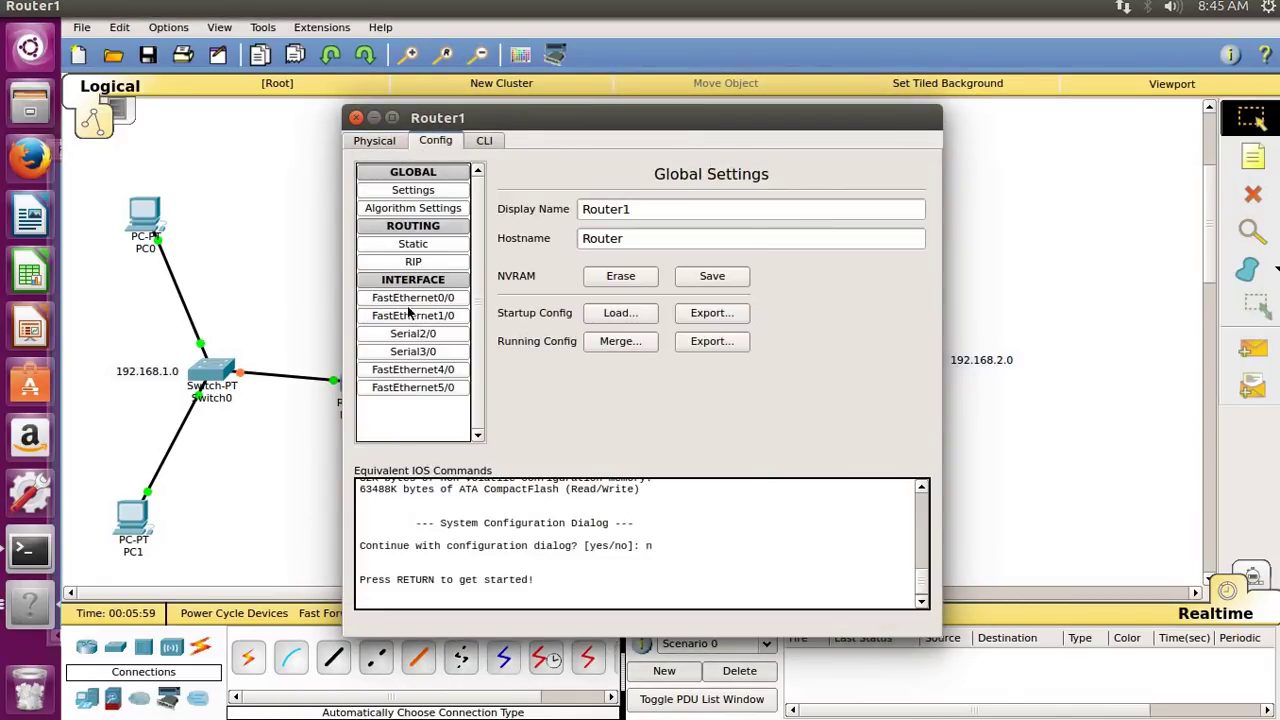
pyautogui.click(412, 298)
pyautogui.click(751, 302)
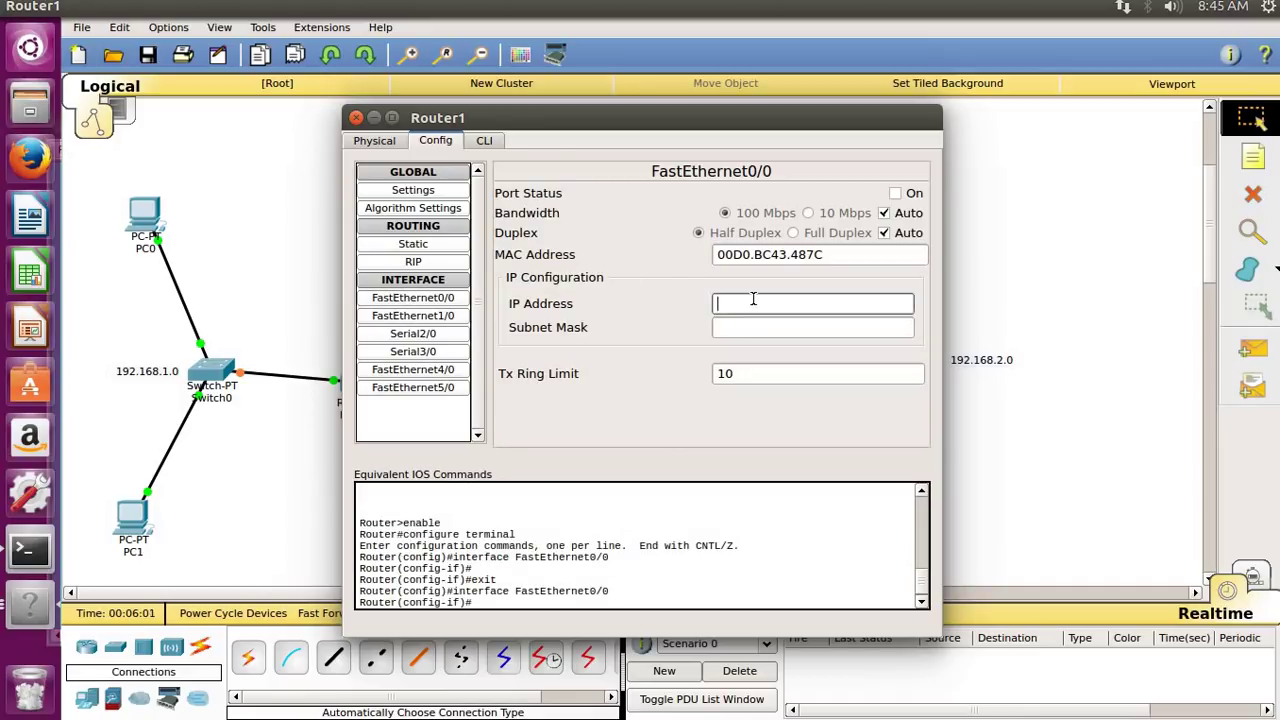
pyautogui.write('192.1')
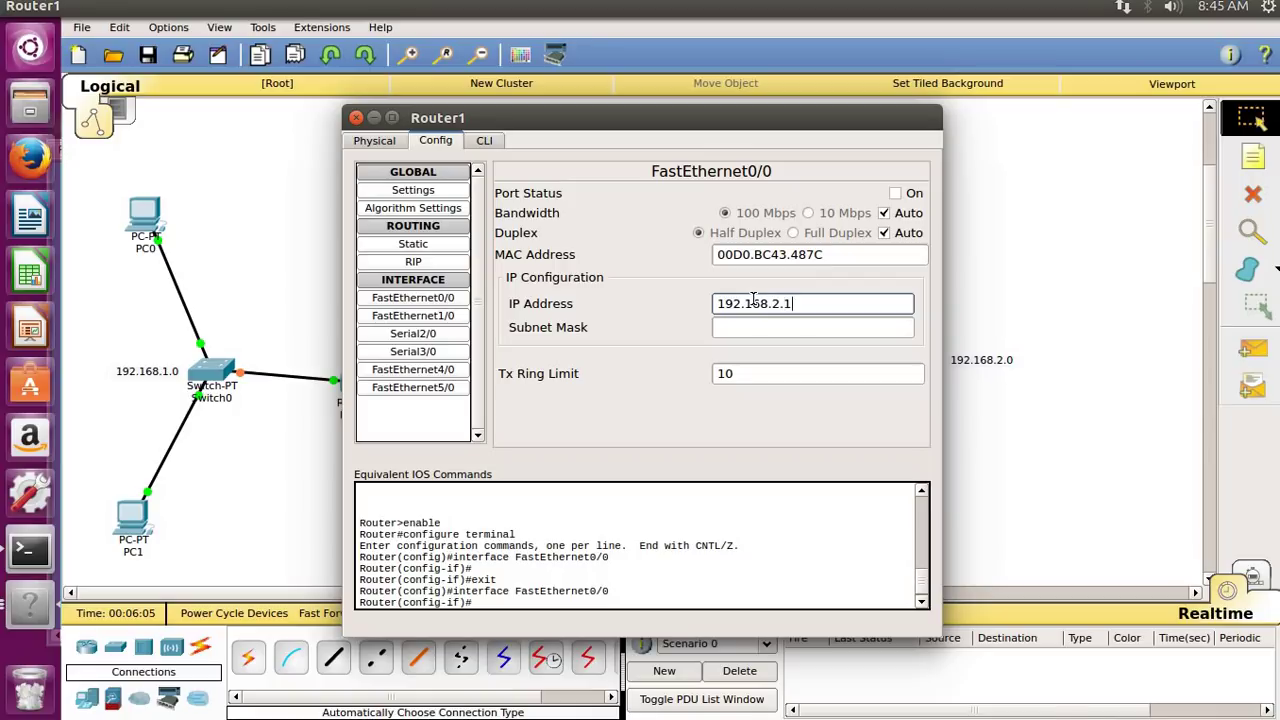
pyautogui.write('68.2.1')
pyautogui.click(746, 327)
pyautogui.click(895, 193)
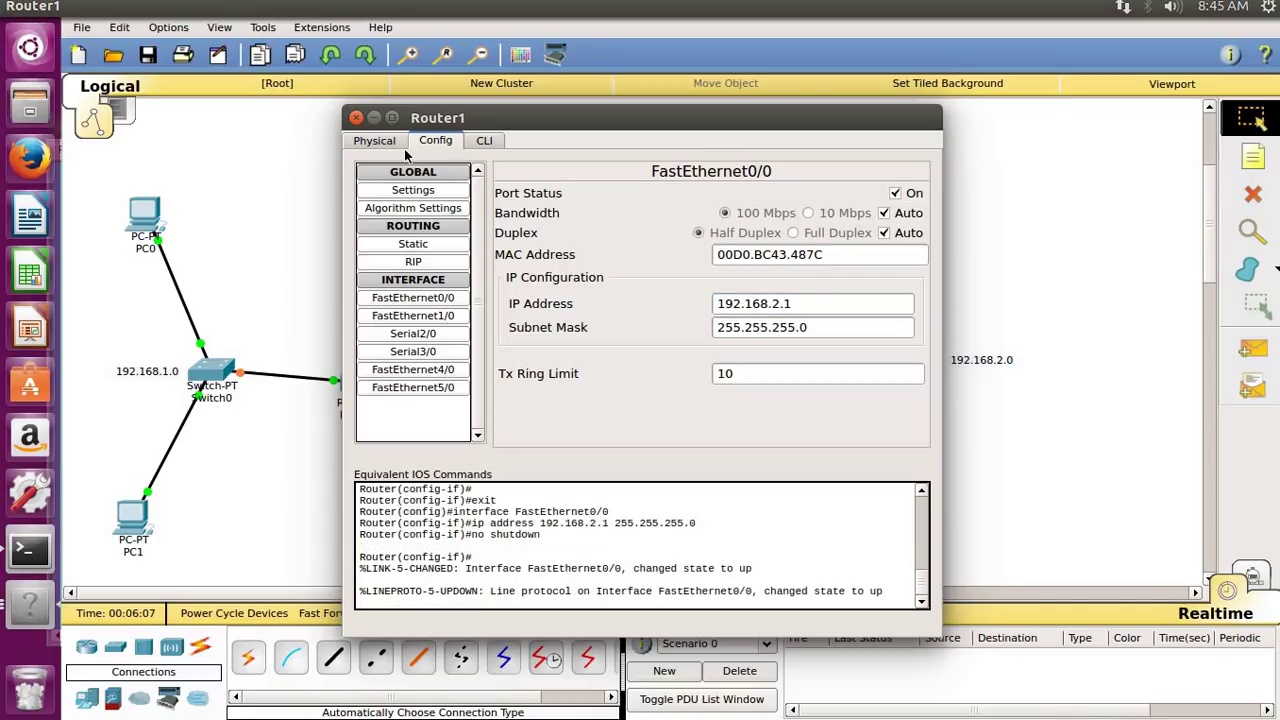
pyautogui.click(356, 117)
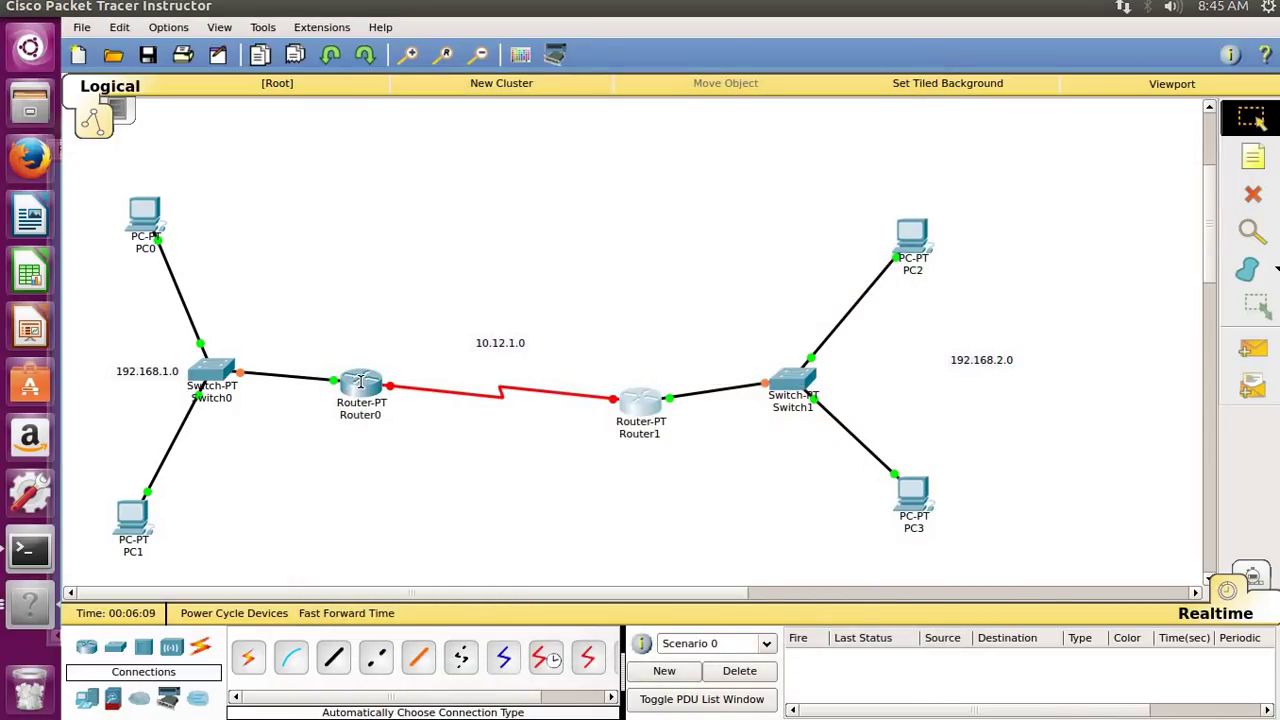
# Cancel an accidental resize mode and reopen Router0's configuration window.
pyautogui.click(361, 382)
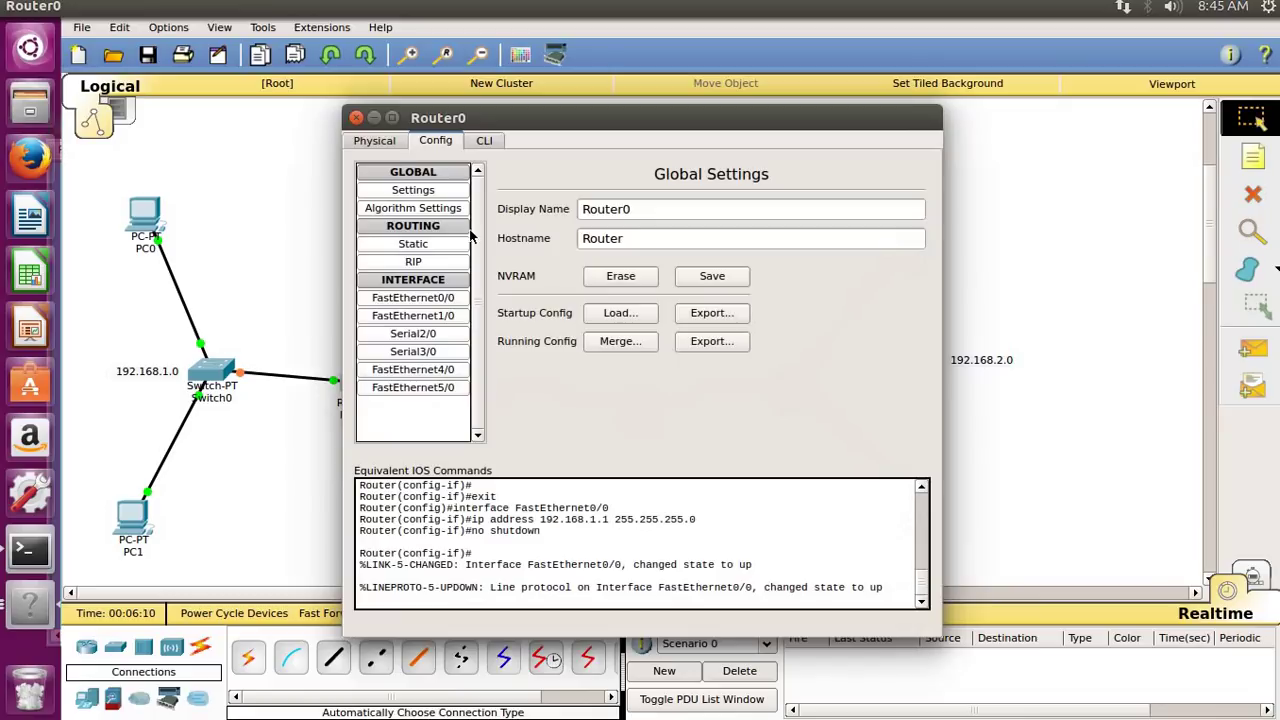
pyautogui.click(356, 117)
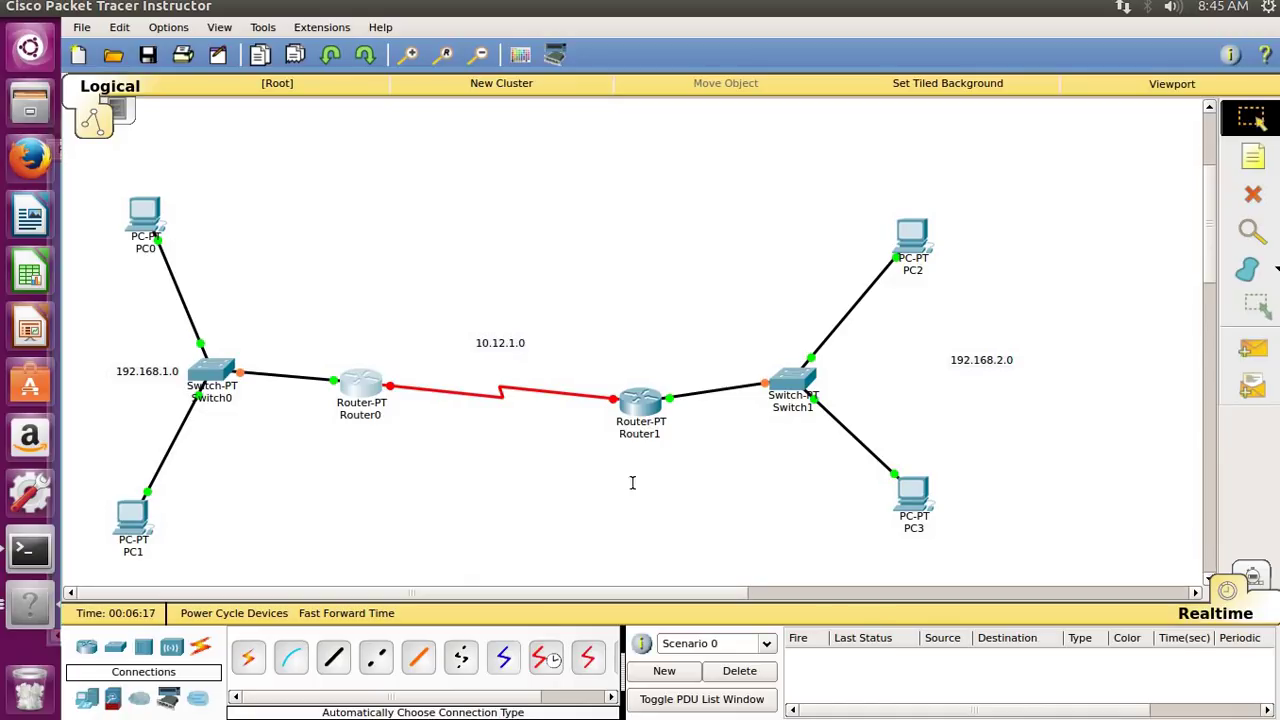
pyautogui.hotkey('alt', 'r')
pyautogui.press('Escape')
pyautogui.moveTo(543, 346); pyautogui.dragTo(484, 348)
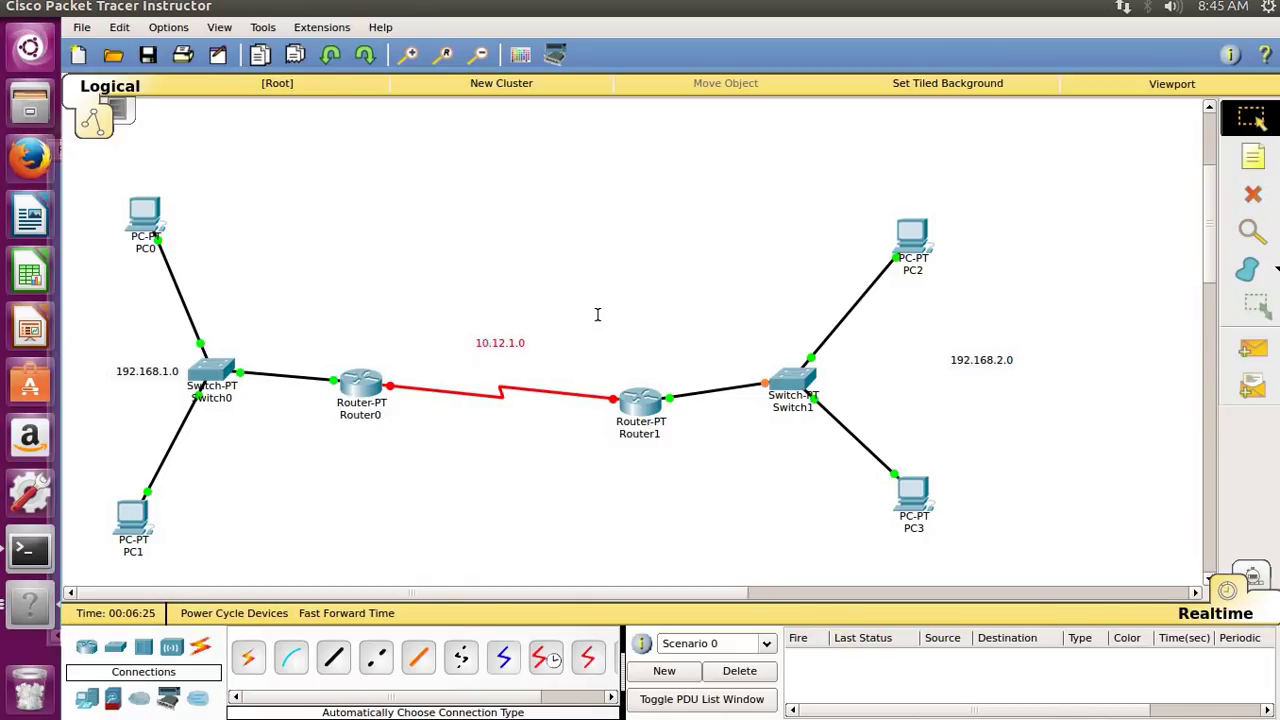
pyautogui.click(361, 385)
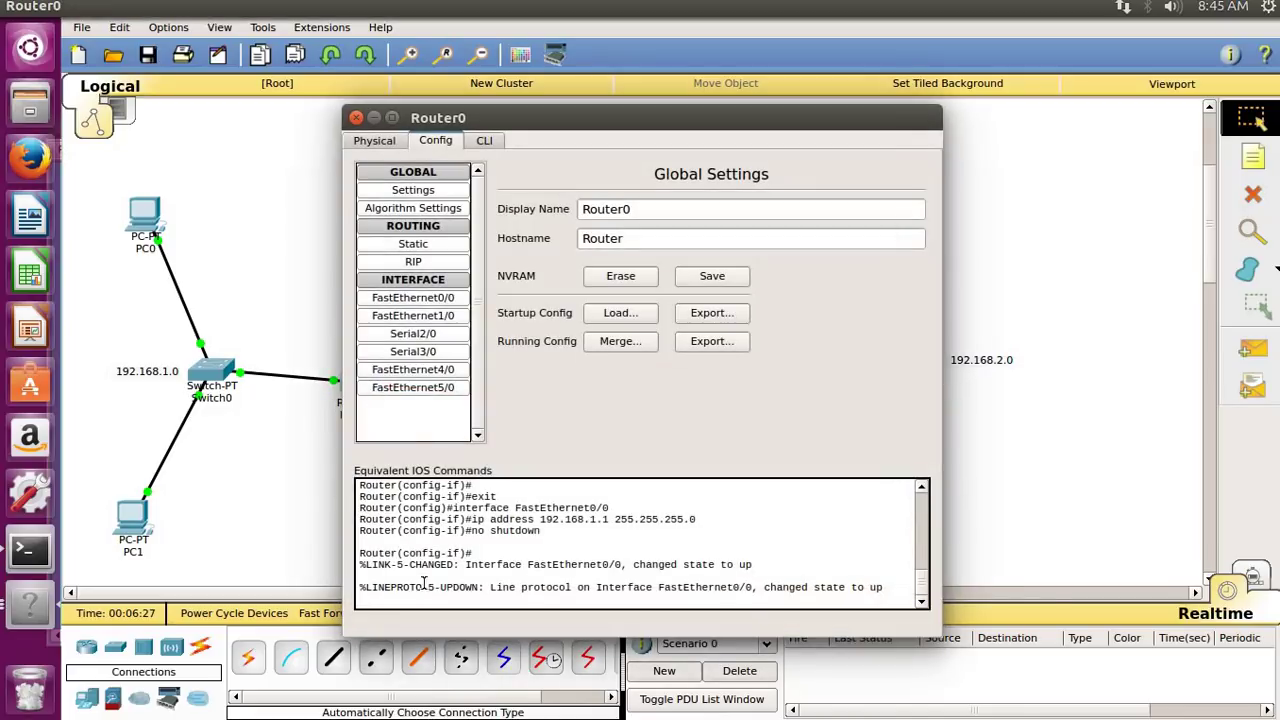
# Enter 10.12.1.1 with mask 255.0.0.0 on Router0's Serial2/0 and click Port Status On.
pyautogui.click(416, 336)
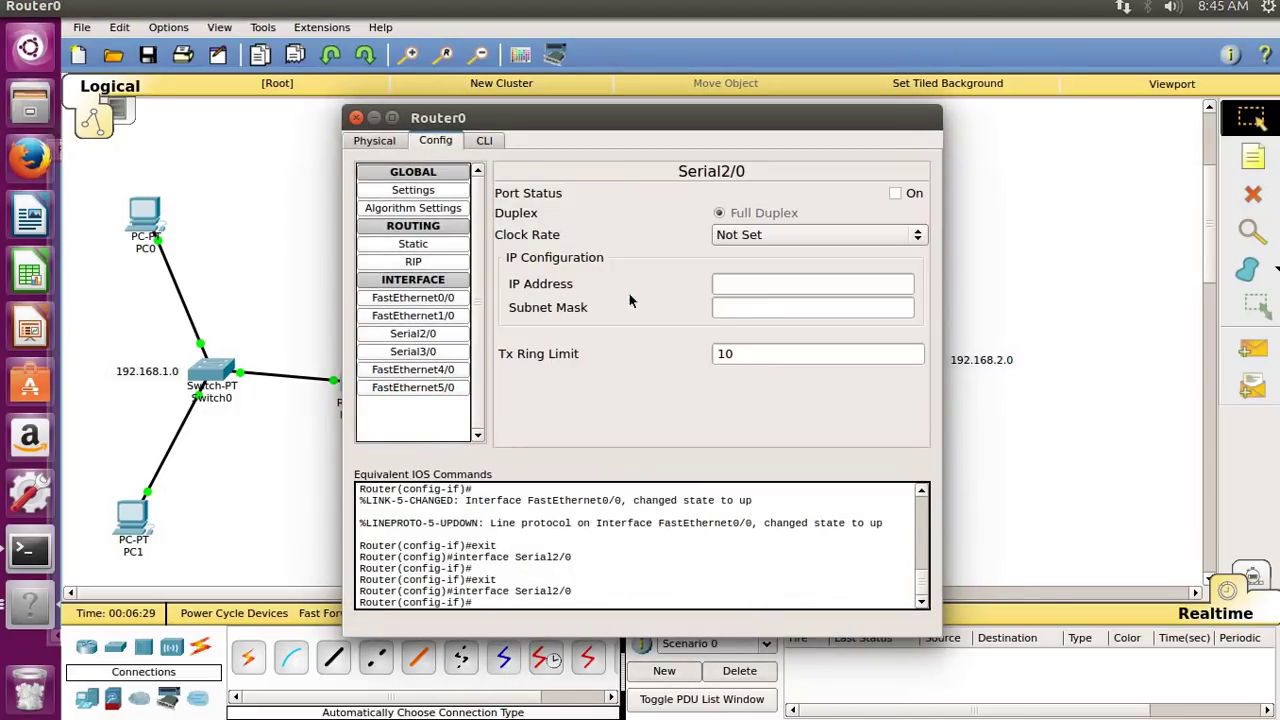
pyautogui.click(732, 283)
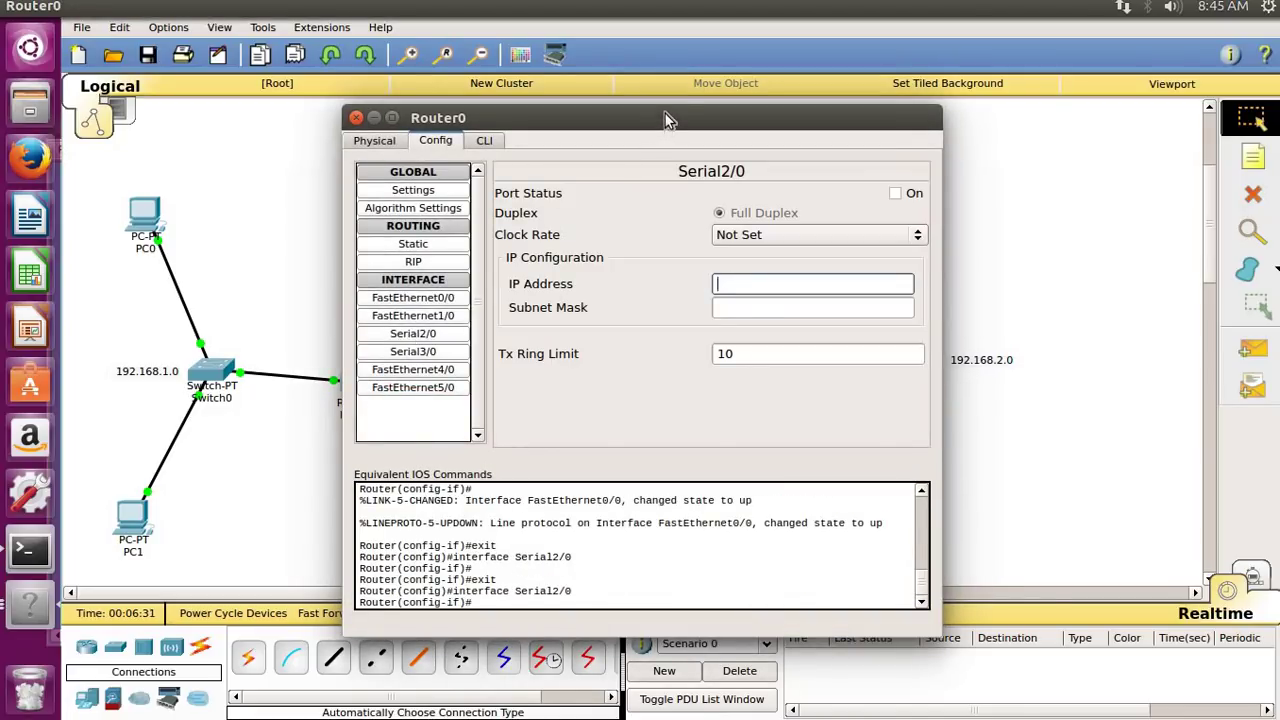
pyautogui.moveTo(667, 117); pyautogui.dragTo(1057, 108)
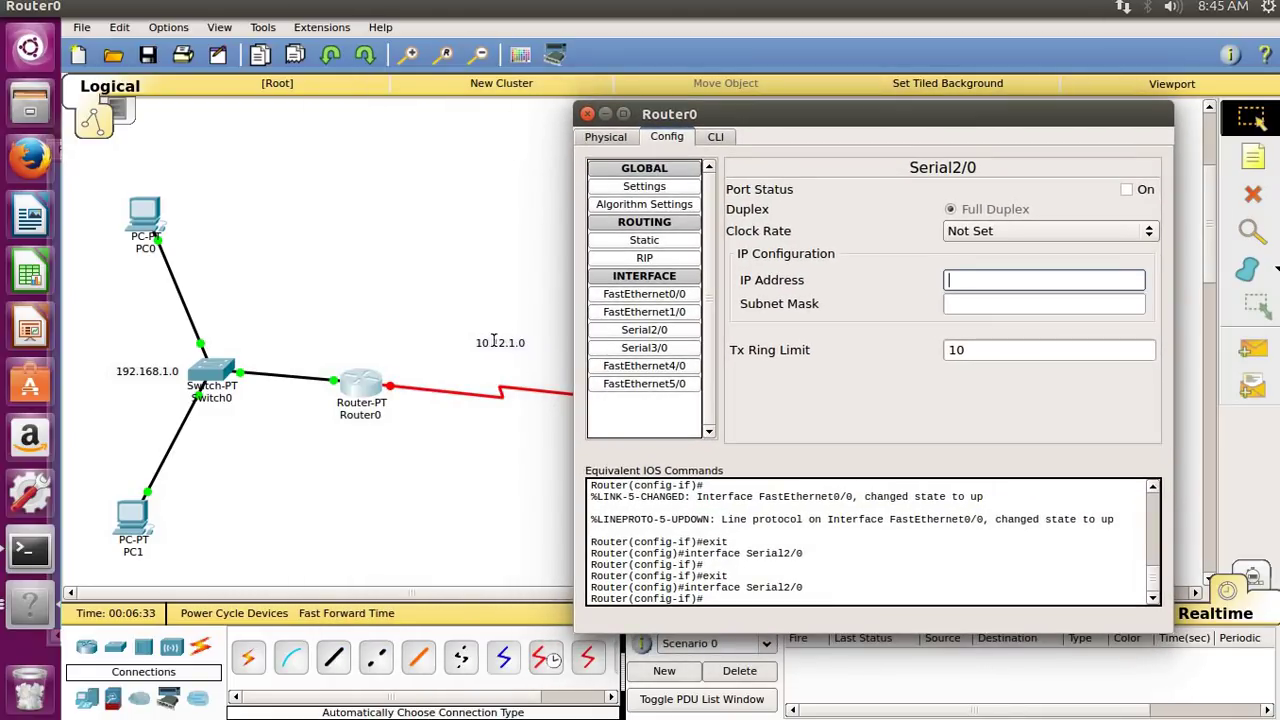
pyautogui.write('10.12.1.1')
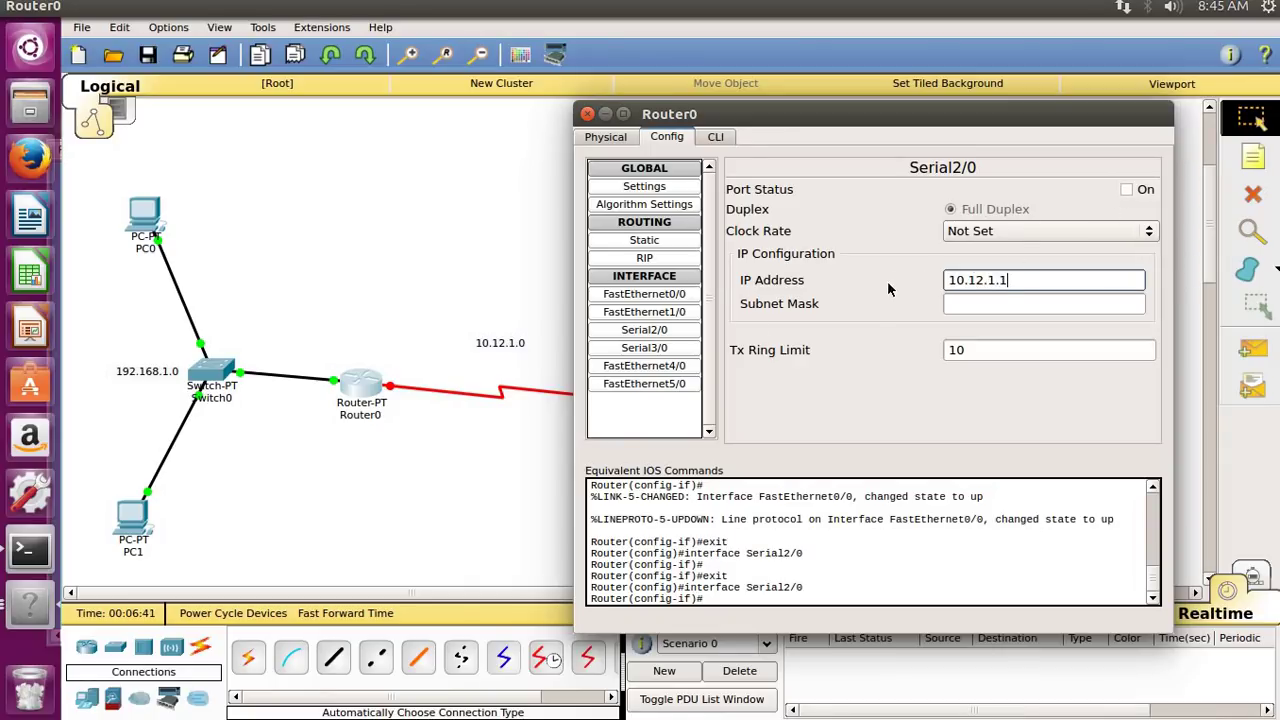
pyautogui.click(1012, 301)
pyautogui.click(1130, 191)
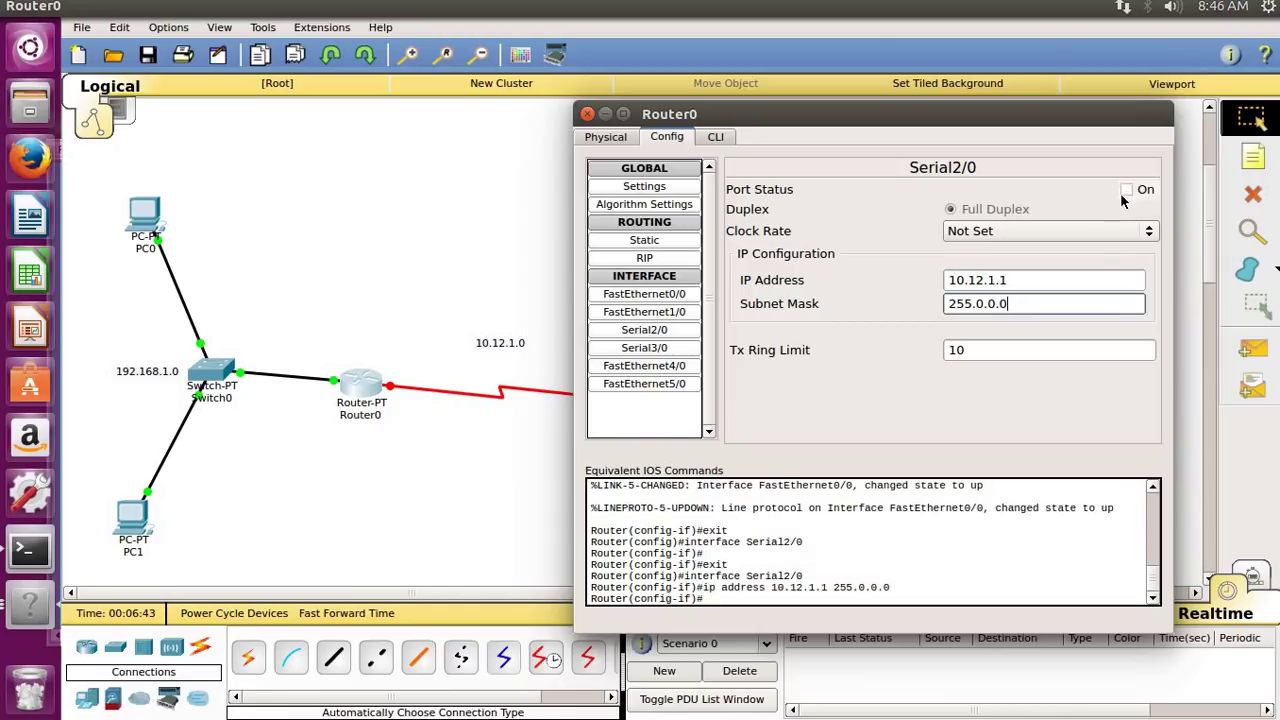
# Give Router1's Serial2/0 IP 10.12.1.2 with mask 255.0.0.0 and set its port status On.
pyautogui.click(588, 113)
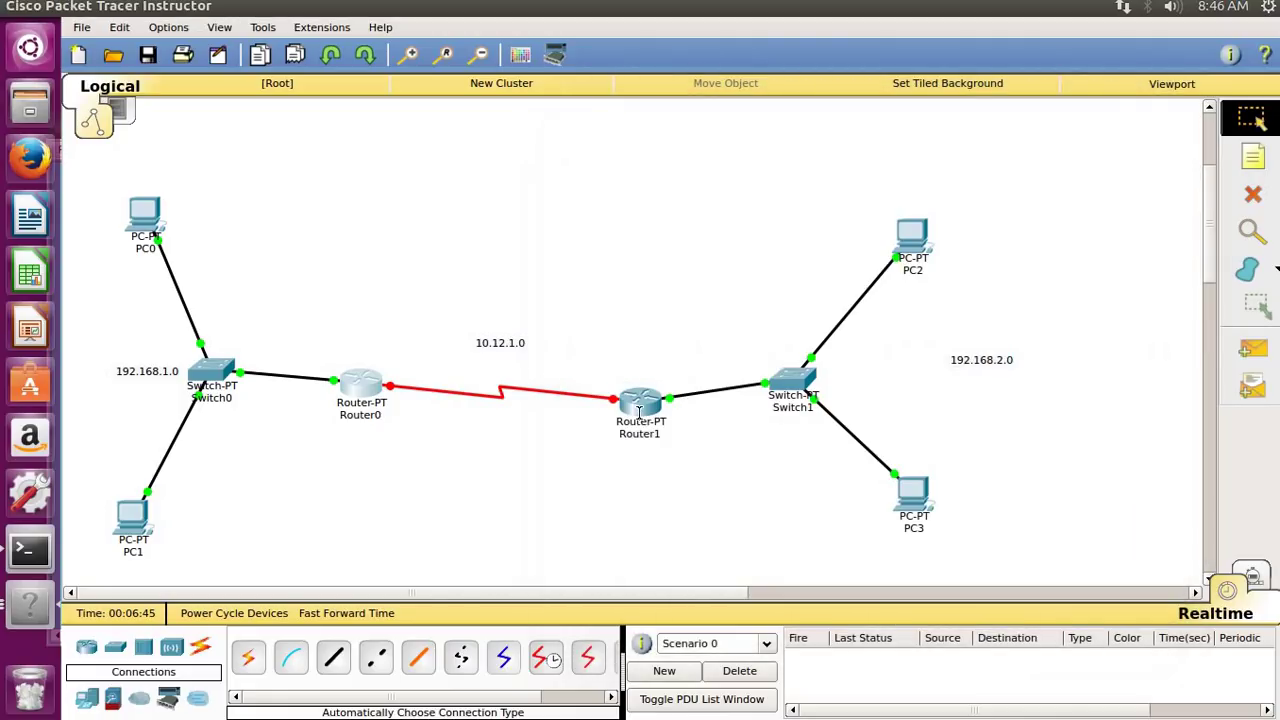
pyautogui.click(639, 405)
pyautogui.click(428, 336)
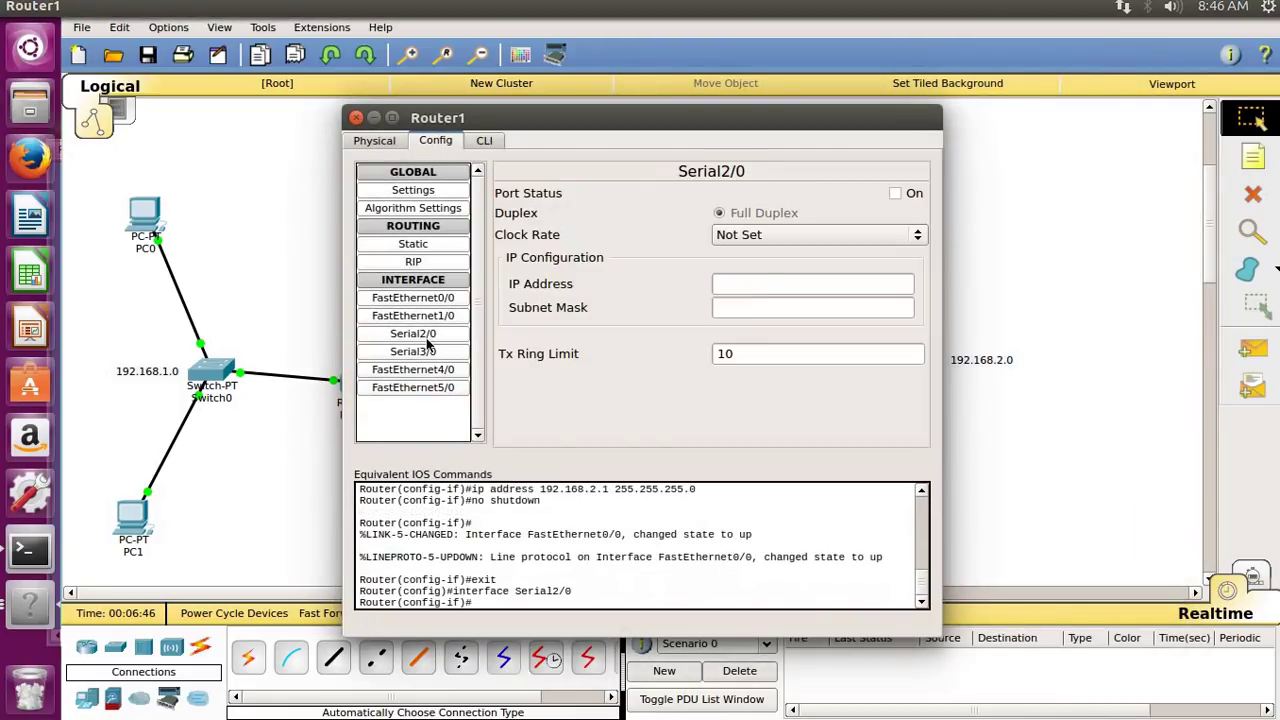
pyautogui.click(770, 281)
pyautogui.write('10.1')
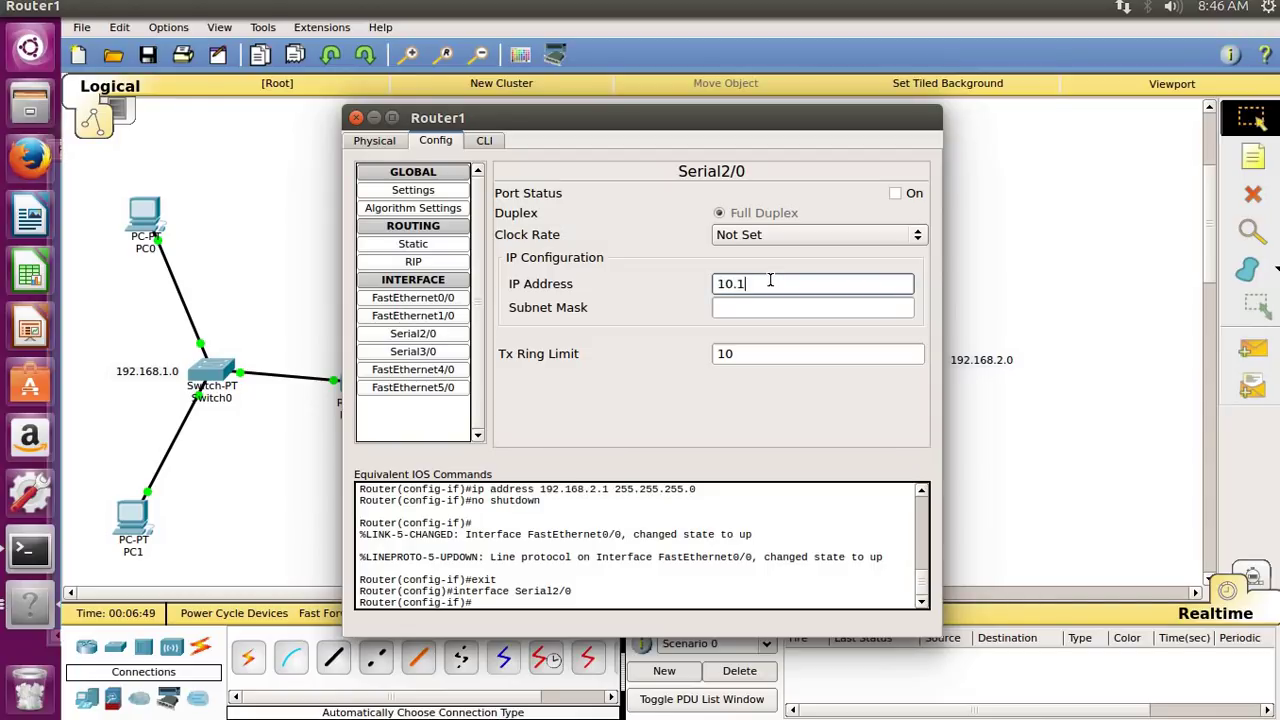
pyautogui.write('2.1.2')
pyautogui.press('Tab')
pyautogui.click(895, 193)
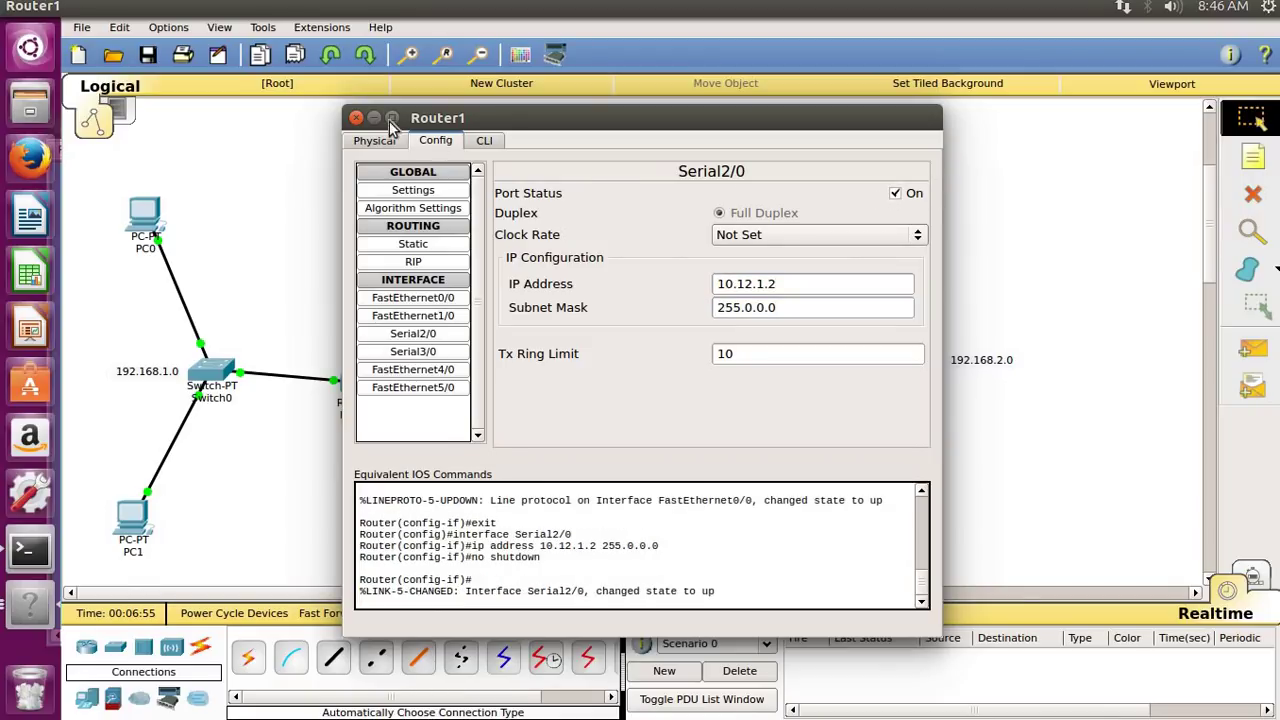
pyautogui.click(356, 117)
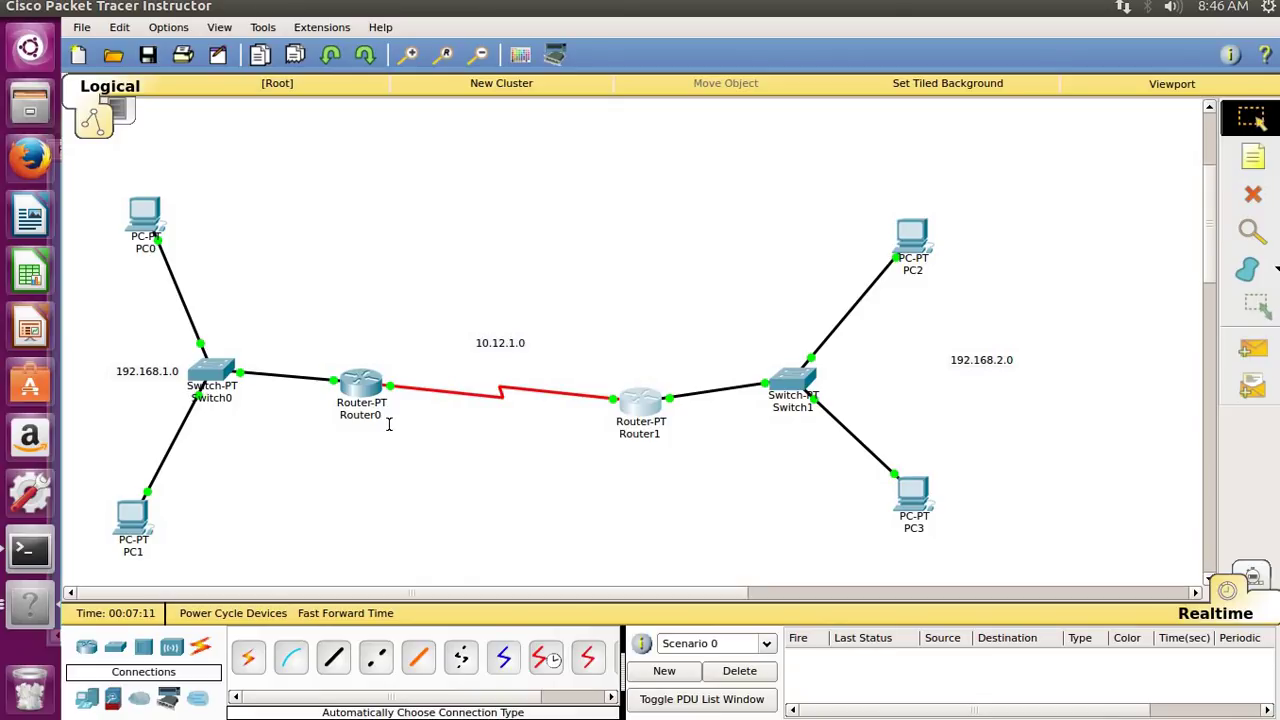
# Add networks 192.168.1.0 and 10.12.1.0 to Router0's RIP routing.
pyautogui.click(366, 389)
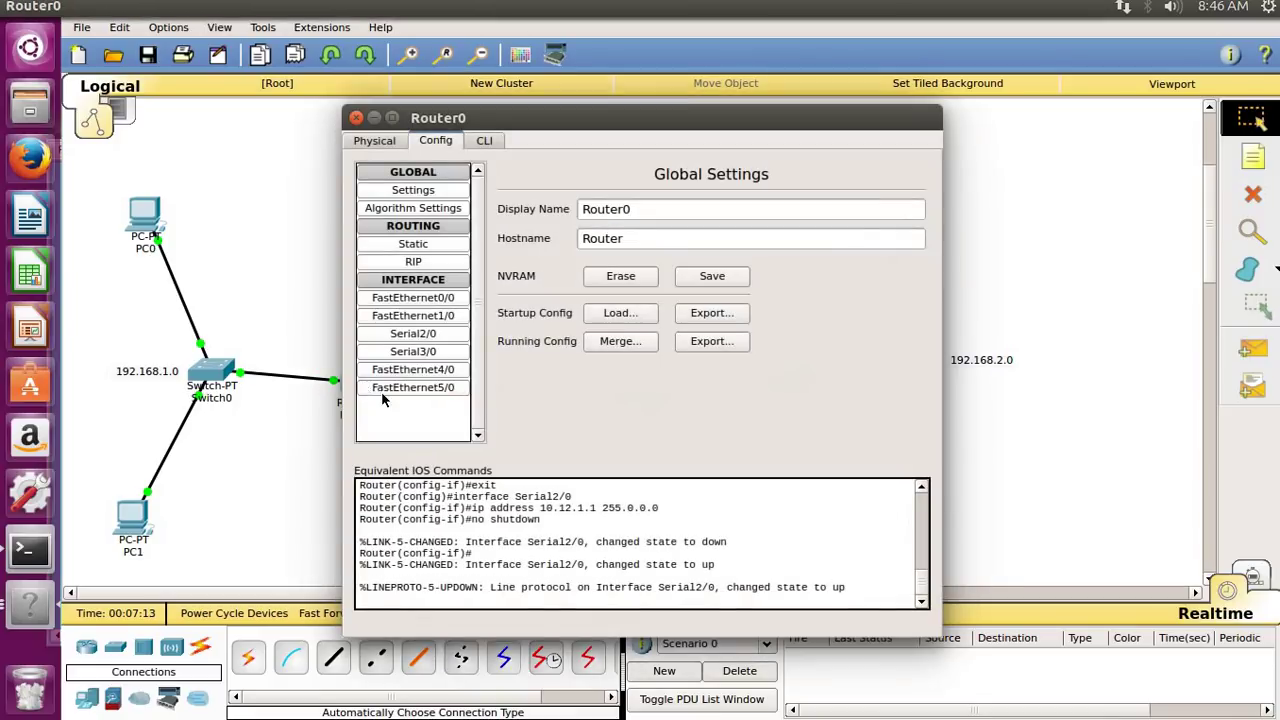
pyautogui.moveTo(632, 119); pyautogui.dragTo(960, 127)
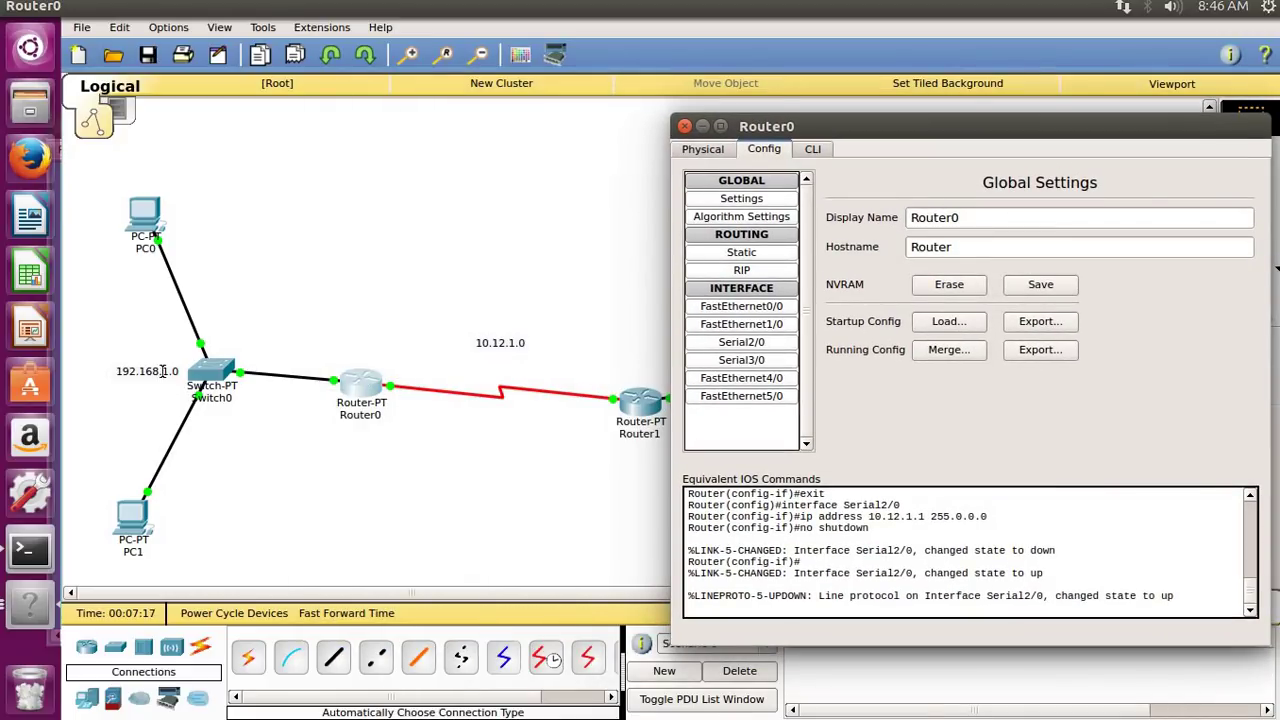
pyautogui.click(740, 270)
pyautogui.click(1062, 210)
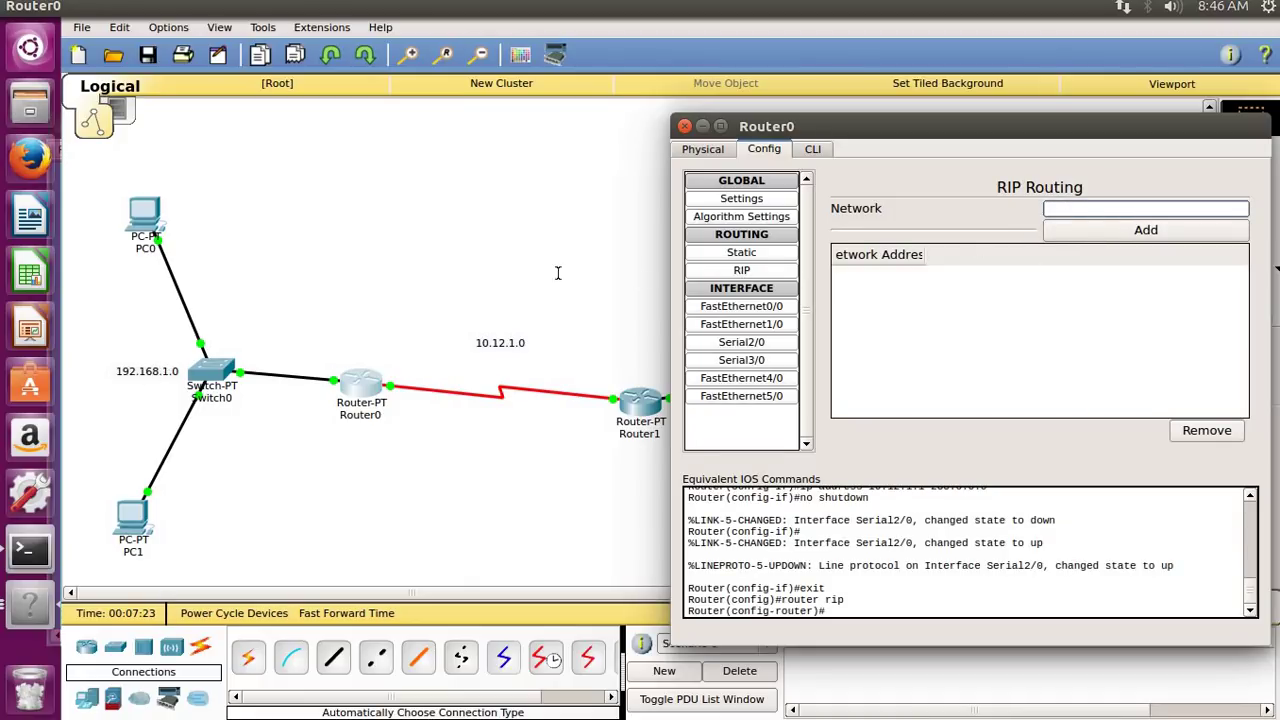
pyautogui.write('19')
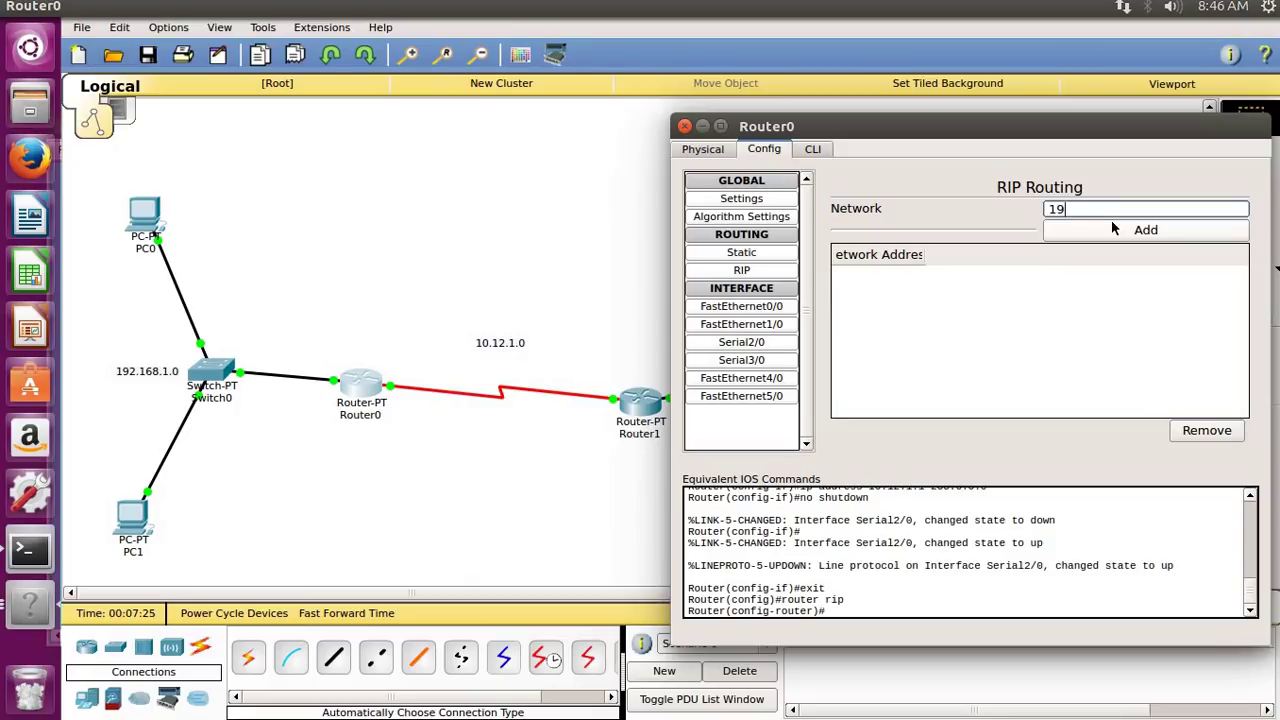
pyautogui.write('2.168.1.0')
pyautogui.click(1113, 229)
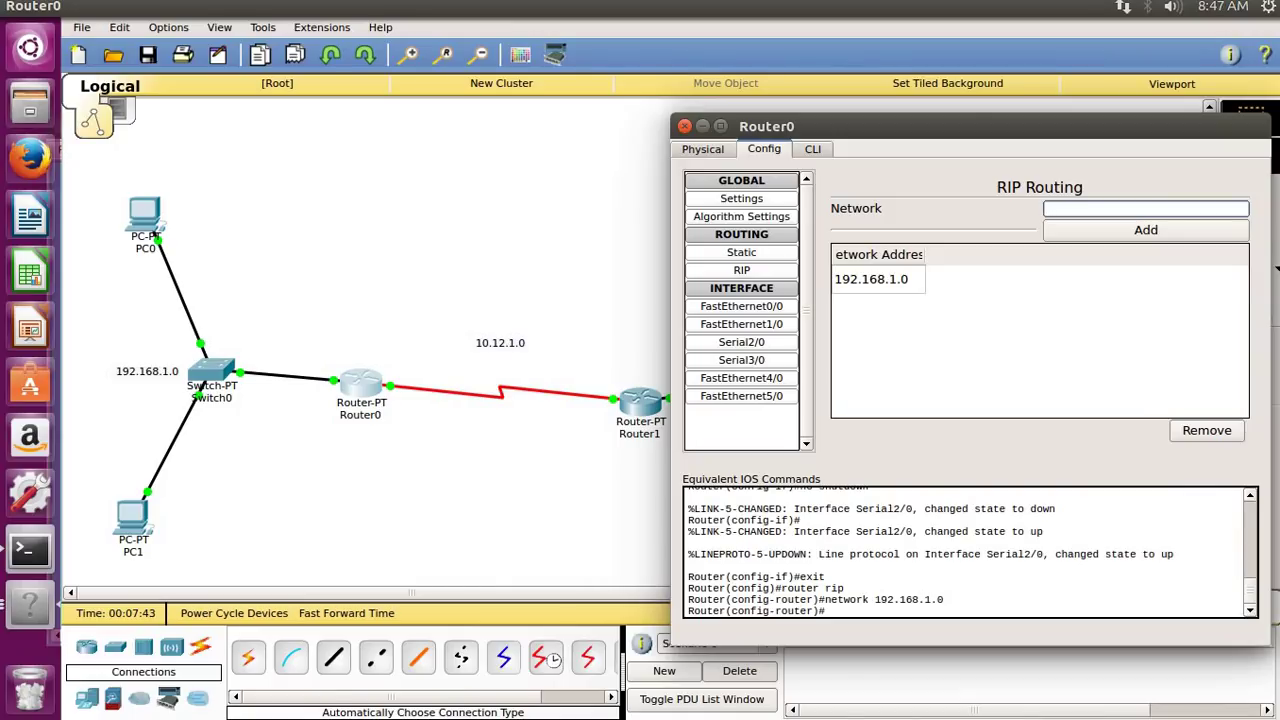
pyautogui.click(1166, 236)
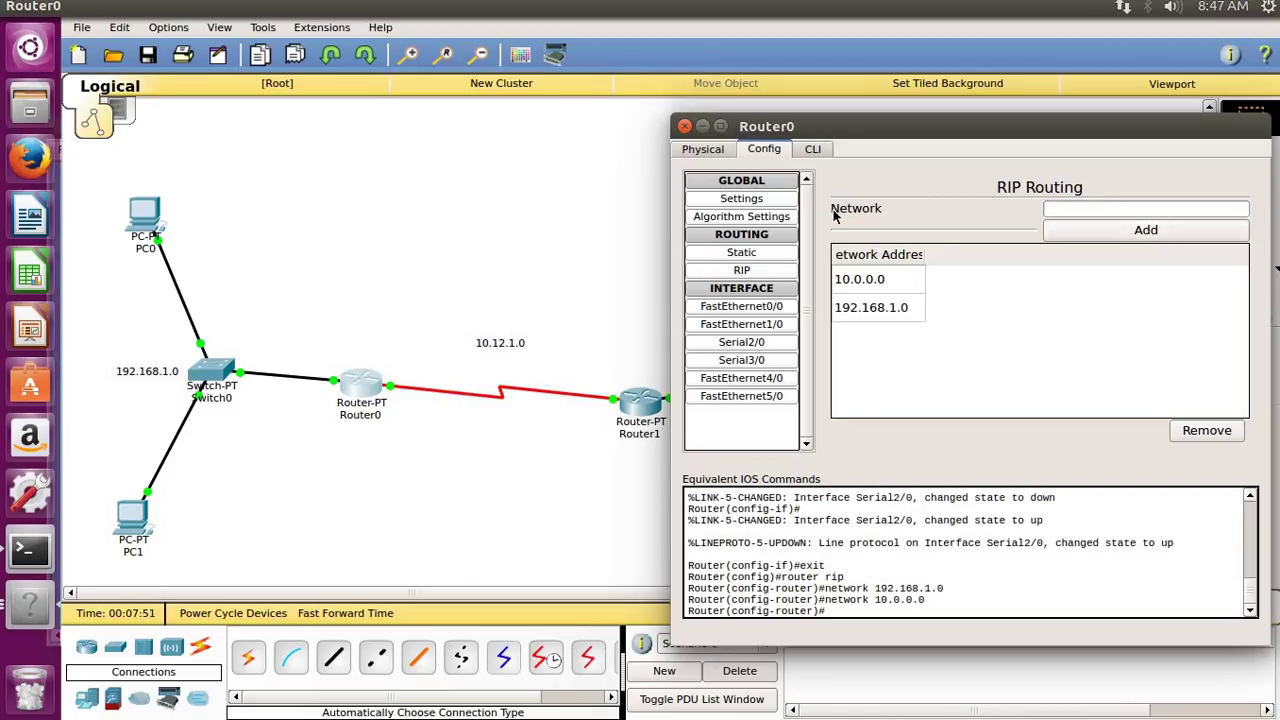
# Add network 192.168.2.0 to Router1's RIP routing.
pyautogui.click(686, 126)
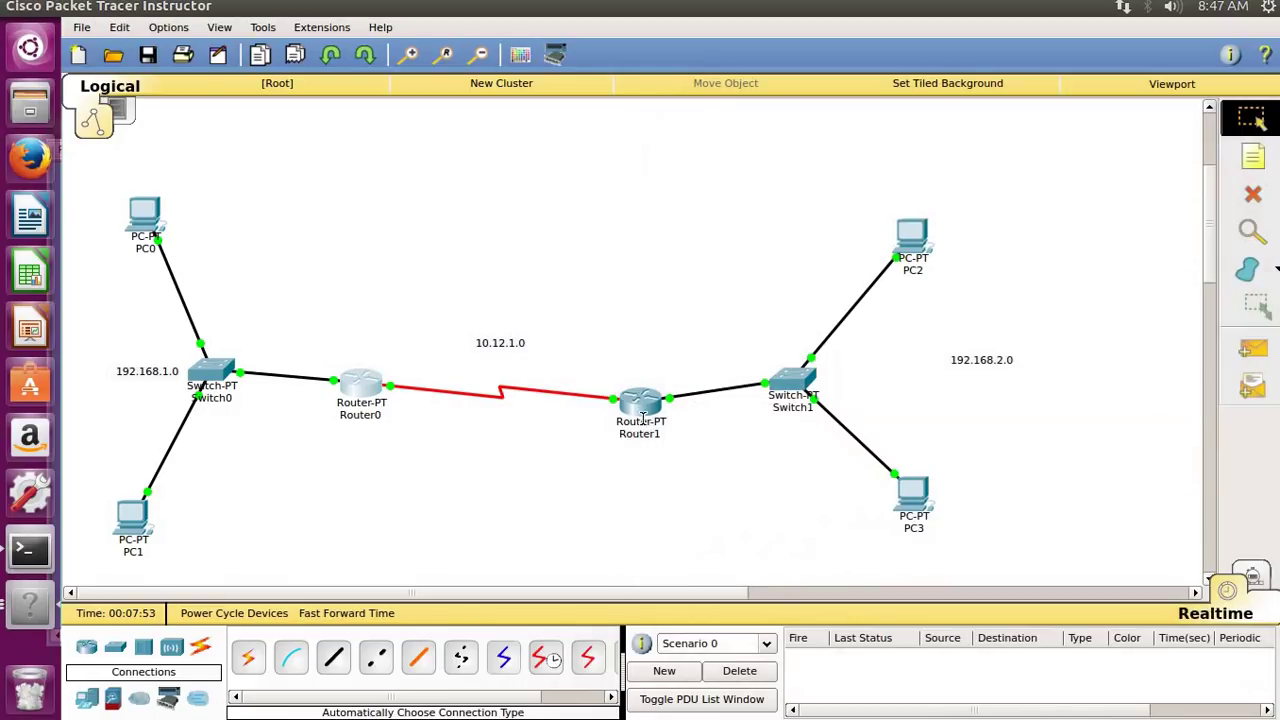
pyautogui.click(642, 404)
pyautogui.click(418, 263)
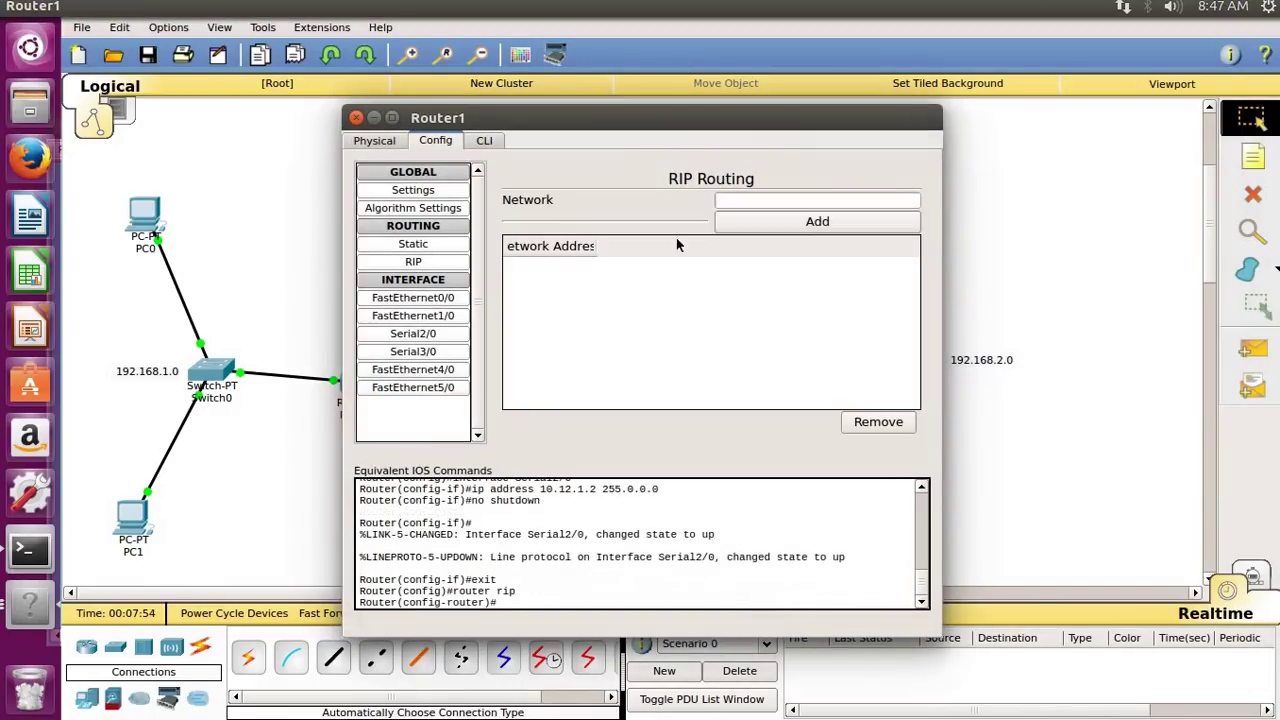
pyautogui.click(821, 198)
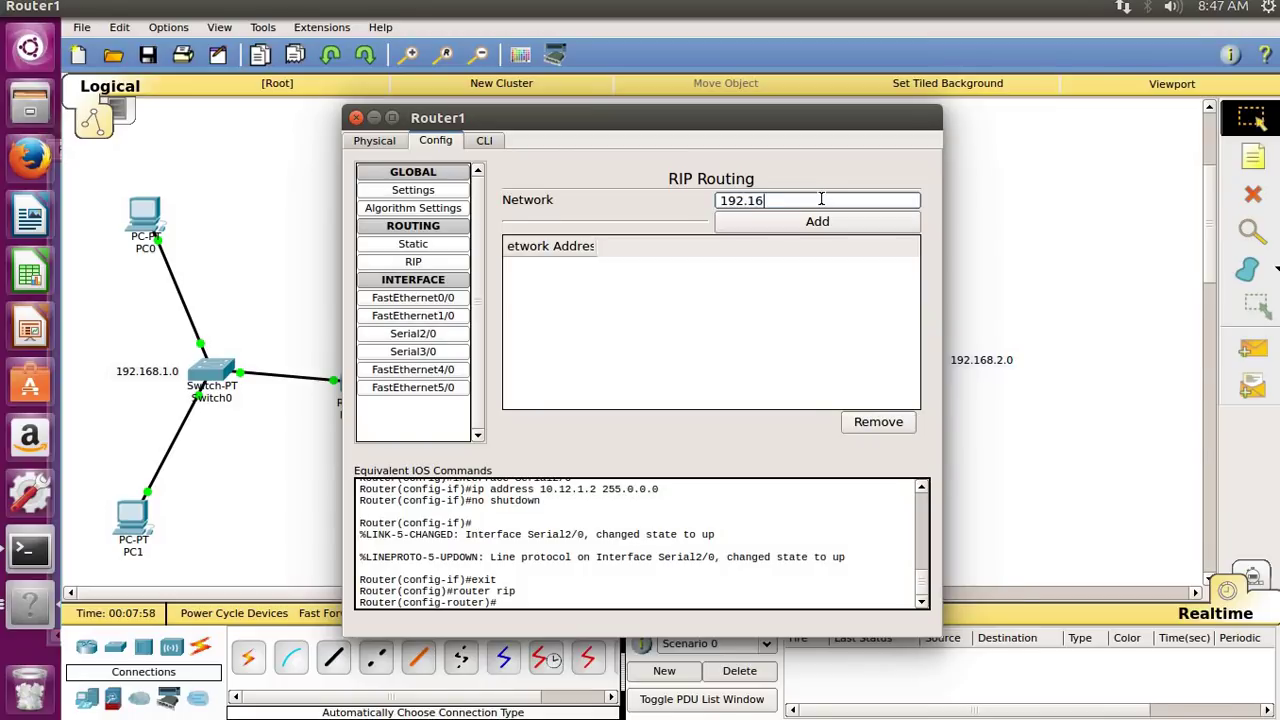
pyautogui.write('192.168.2.0')
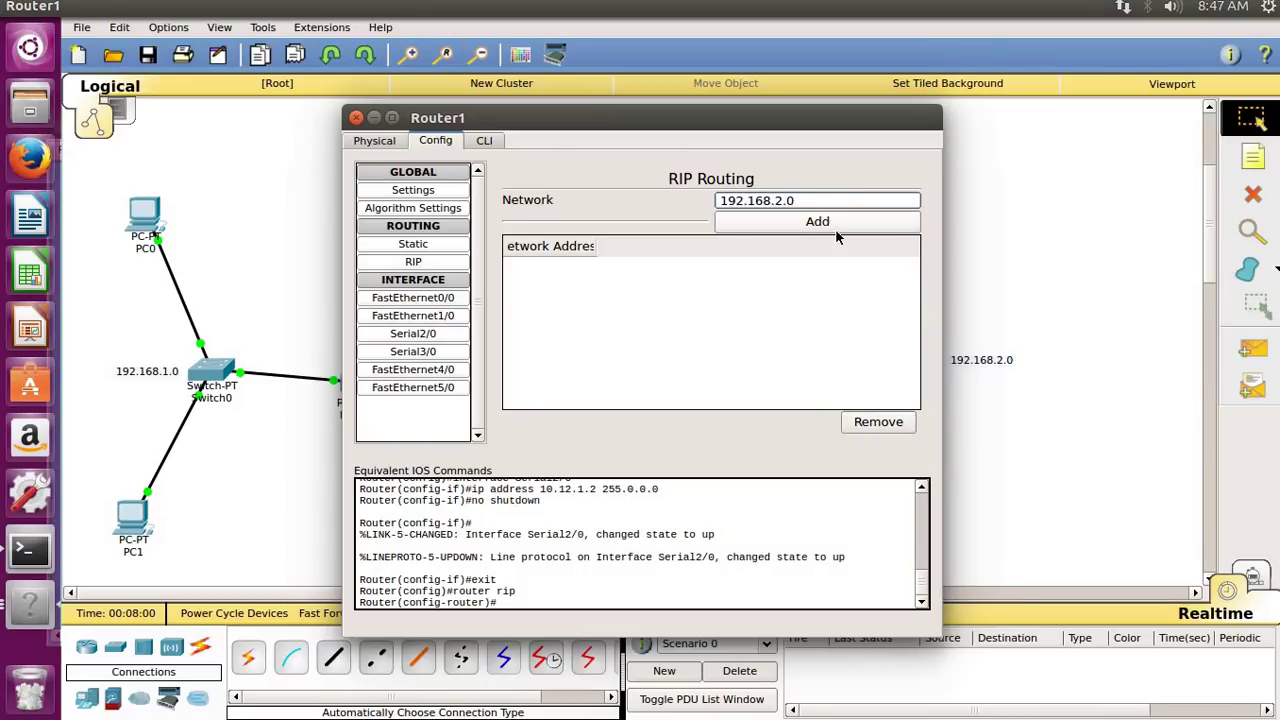
pyautogui.click(836, 224)
# Add network 10.0.0.0 to Router1's RIP and close its configuration.
pyautogui.click(815, 198)
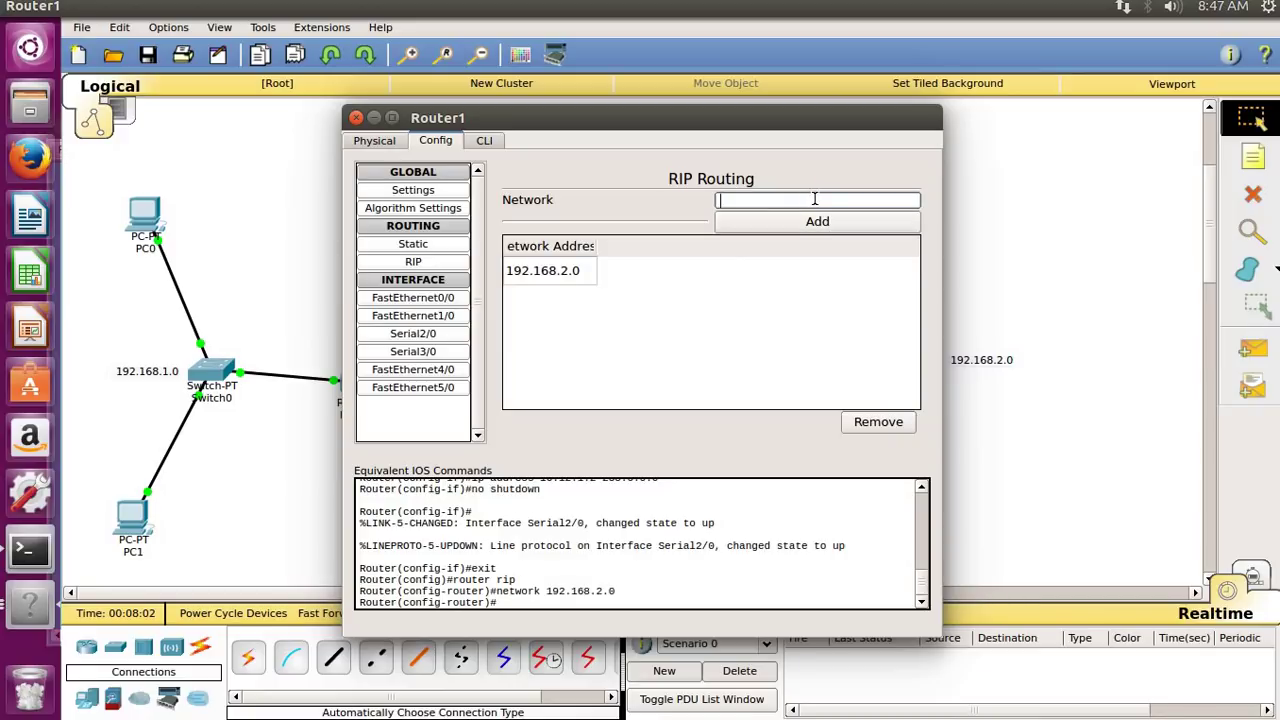
pyautogui.write('192.1')
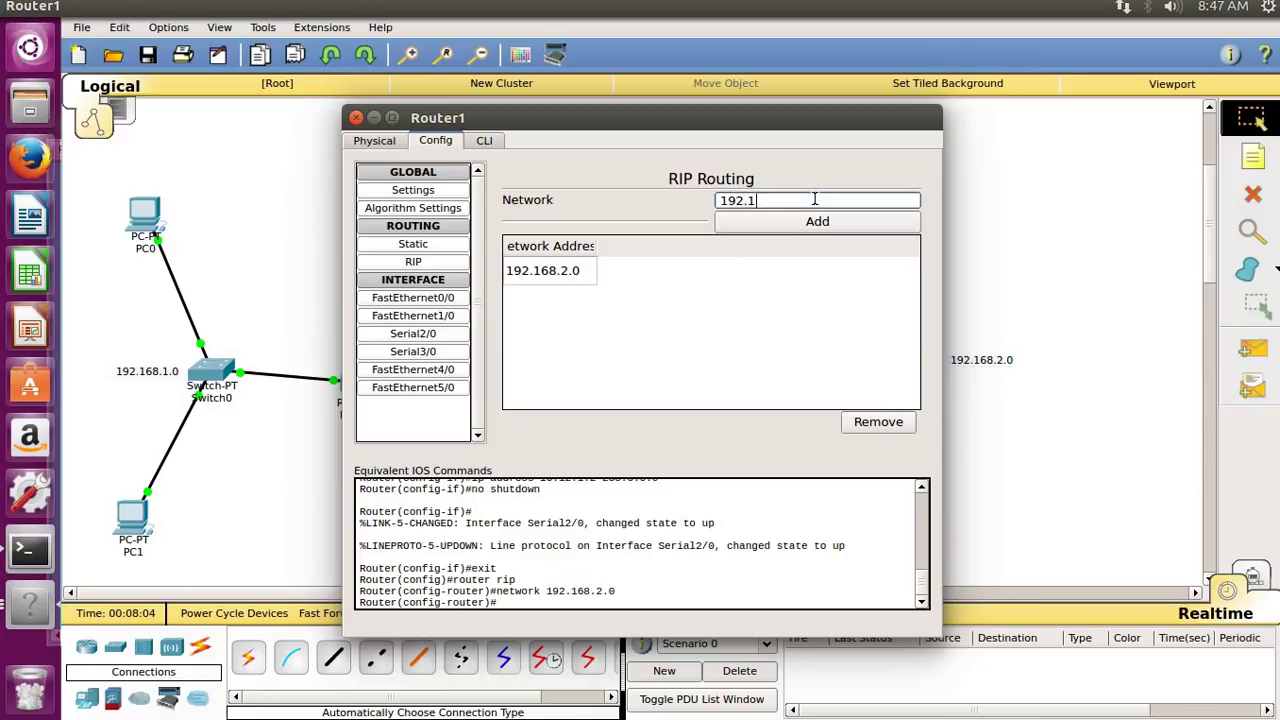
pyautogui.write('68')
pyautogui.press('BackSpace')
pyautogui.press('BackSpace')
pyautogui.press('BackSpace')
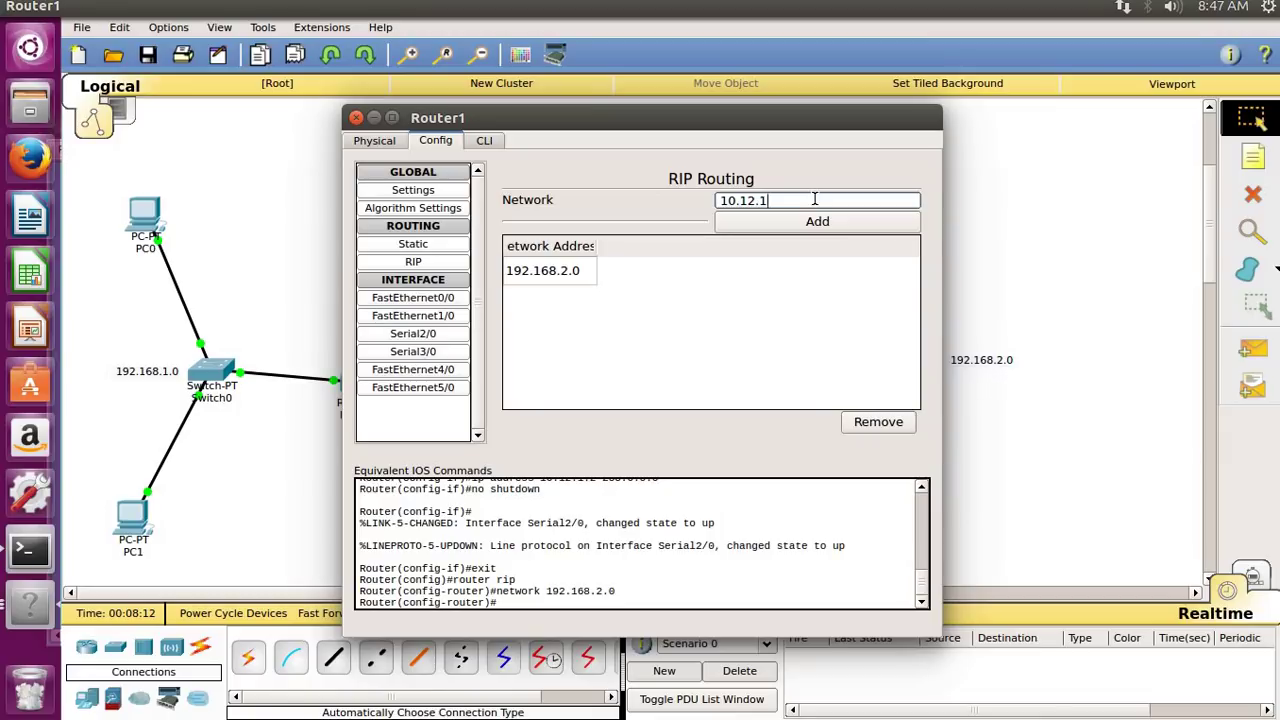
pyautogui.write('.0')
pyautogui.click(829, 225)
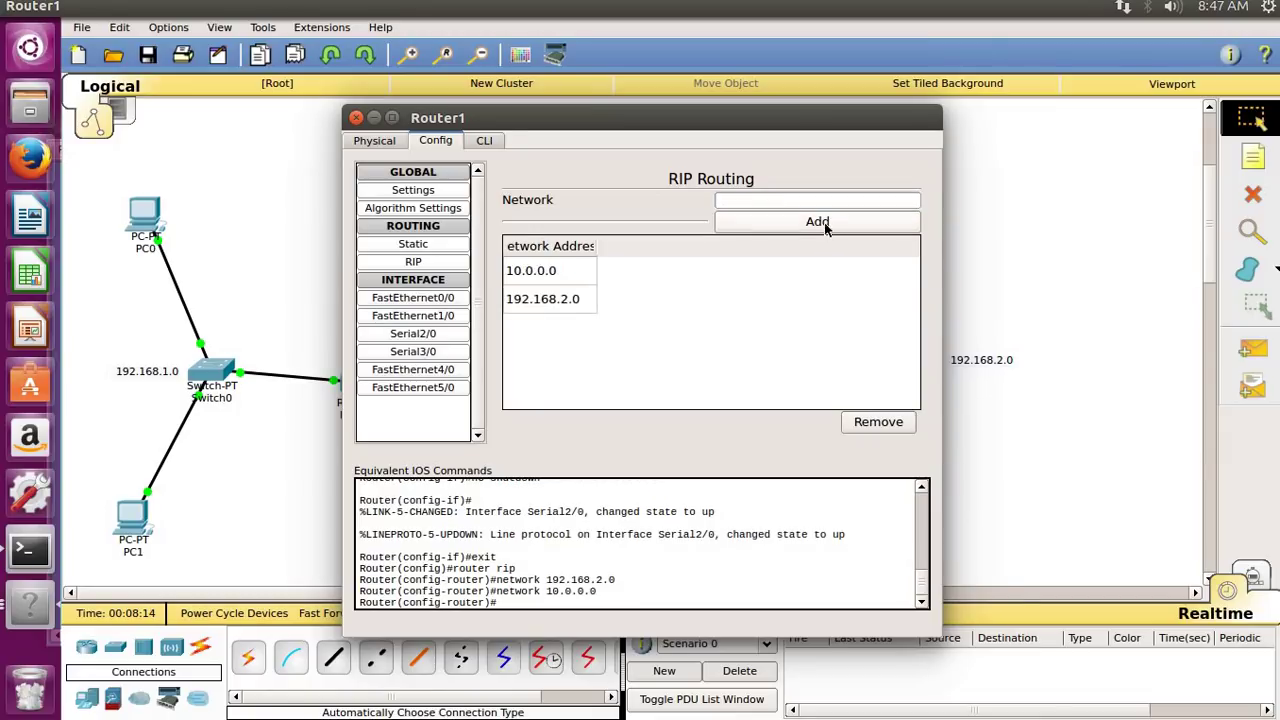
pyautogui.click(356, 118)
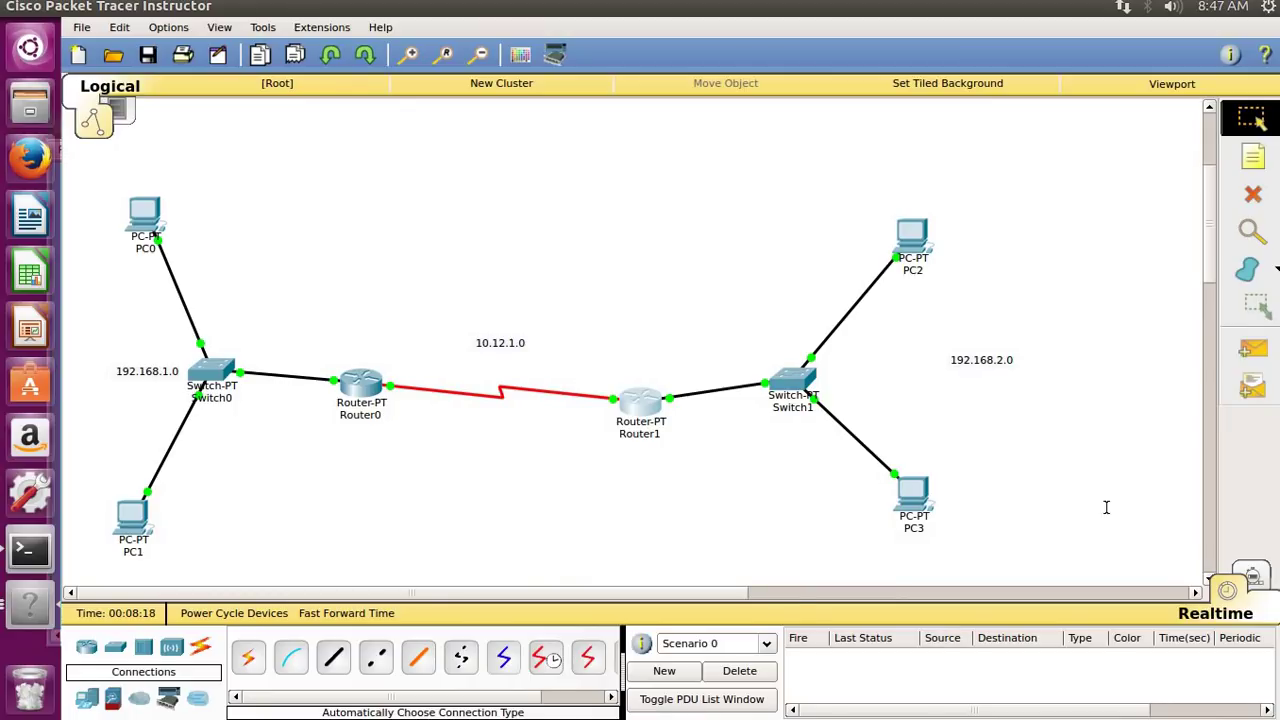
# Send a simple PDU from PC0 to PC2, which fails, then bring up Router0's settings.
pyautogui.click(1254, 360)
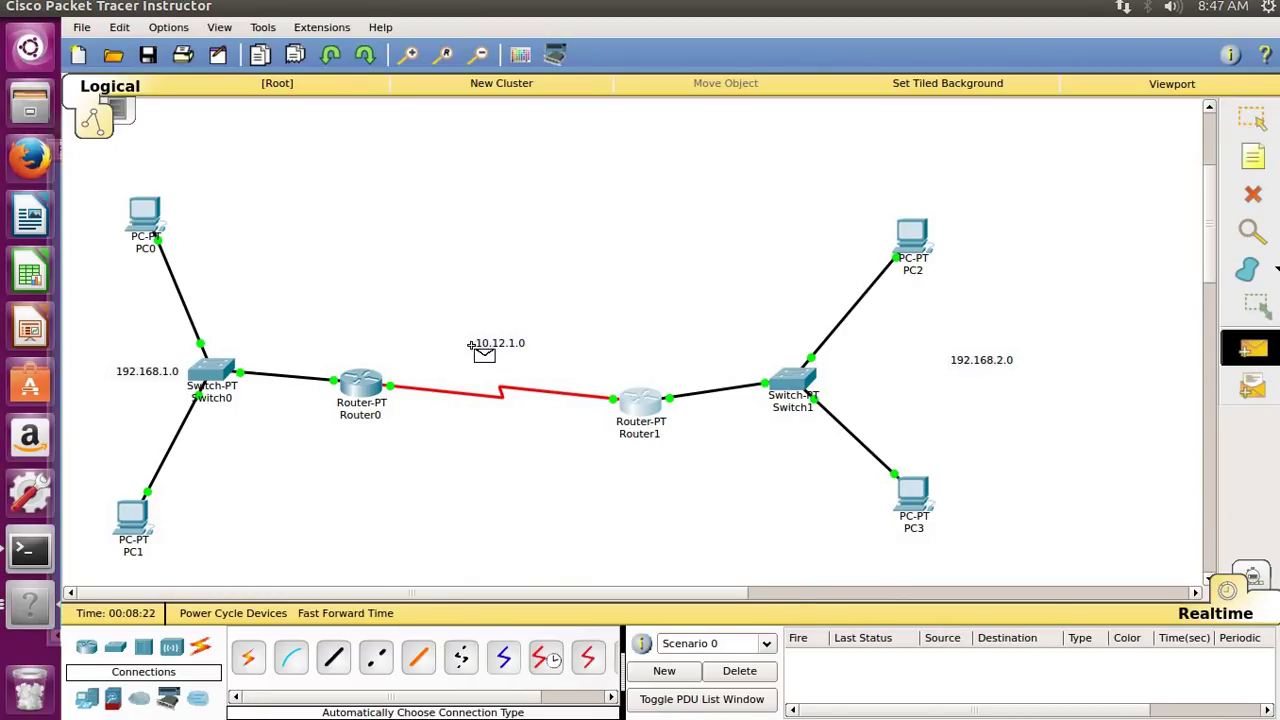
pyautogui.click(142, 220)
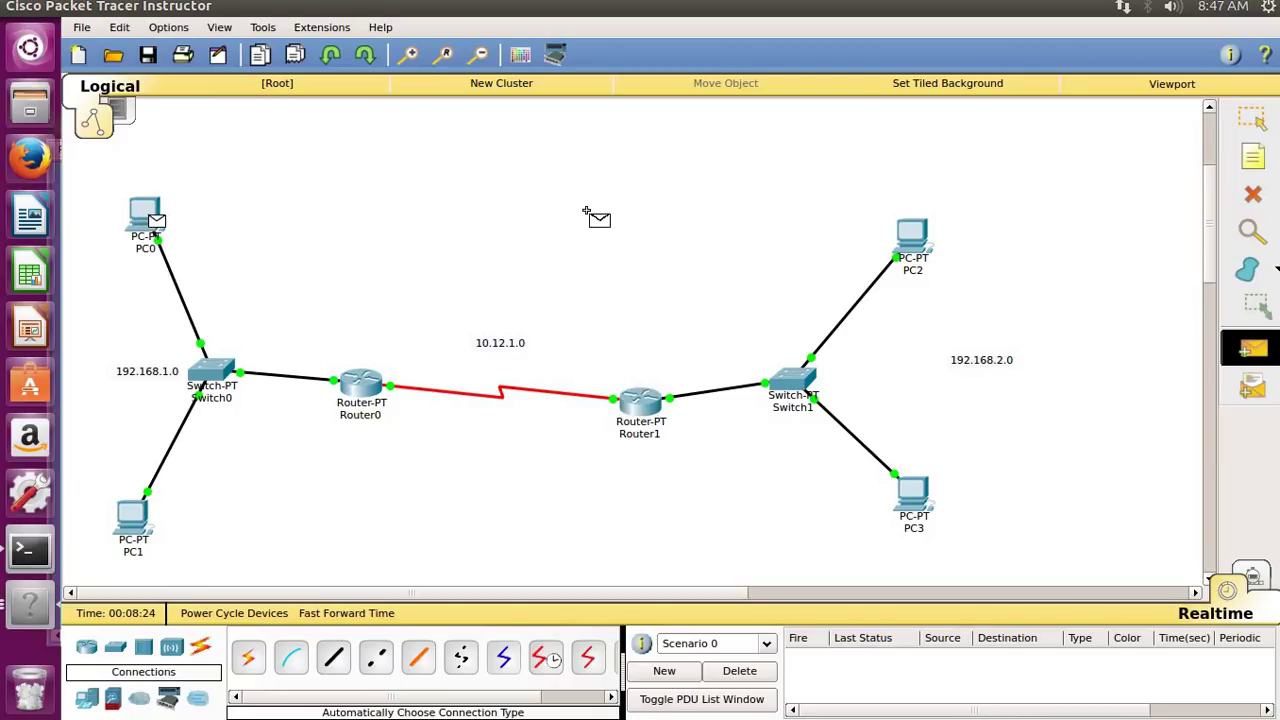
pyautogui.click(911, 231)
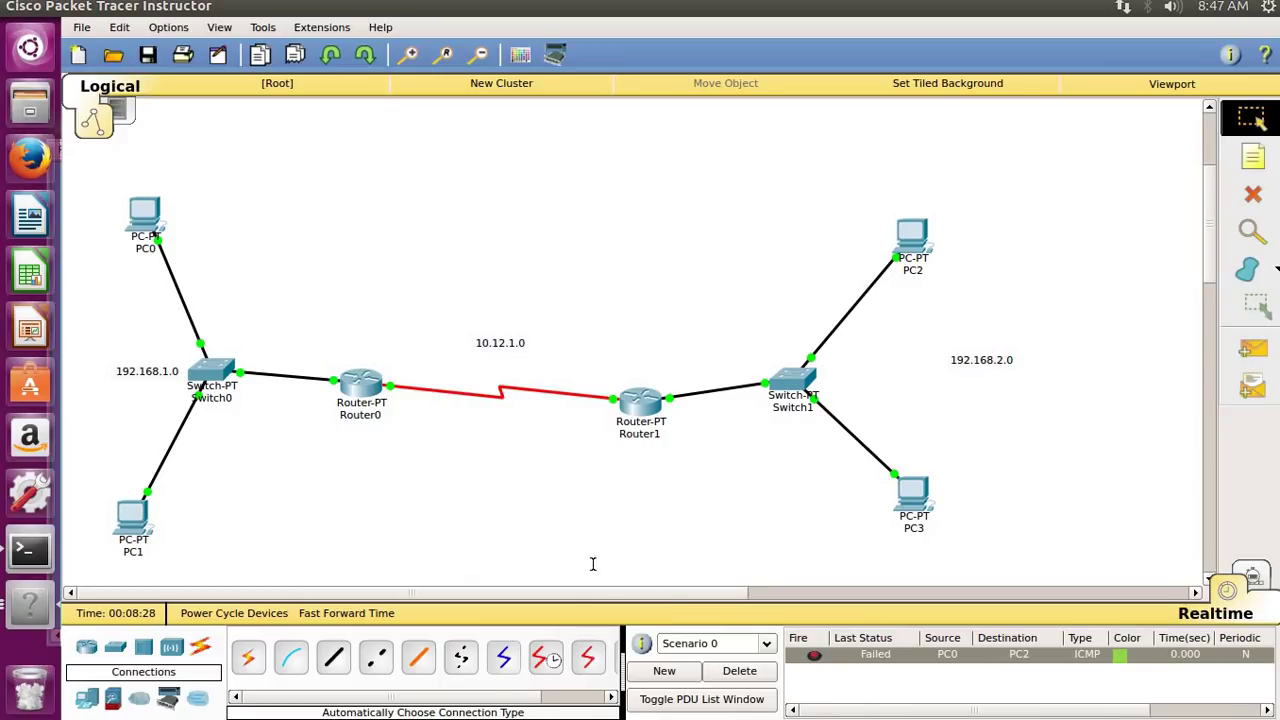
pyautogui.click(368, 382)
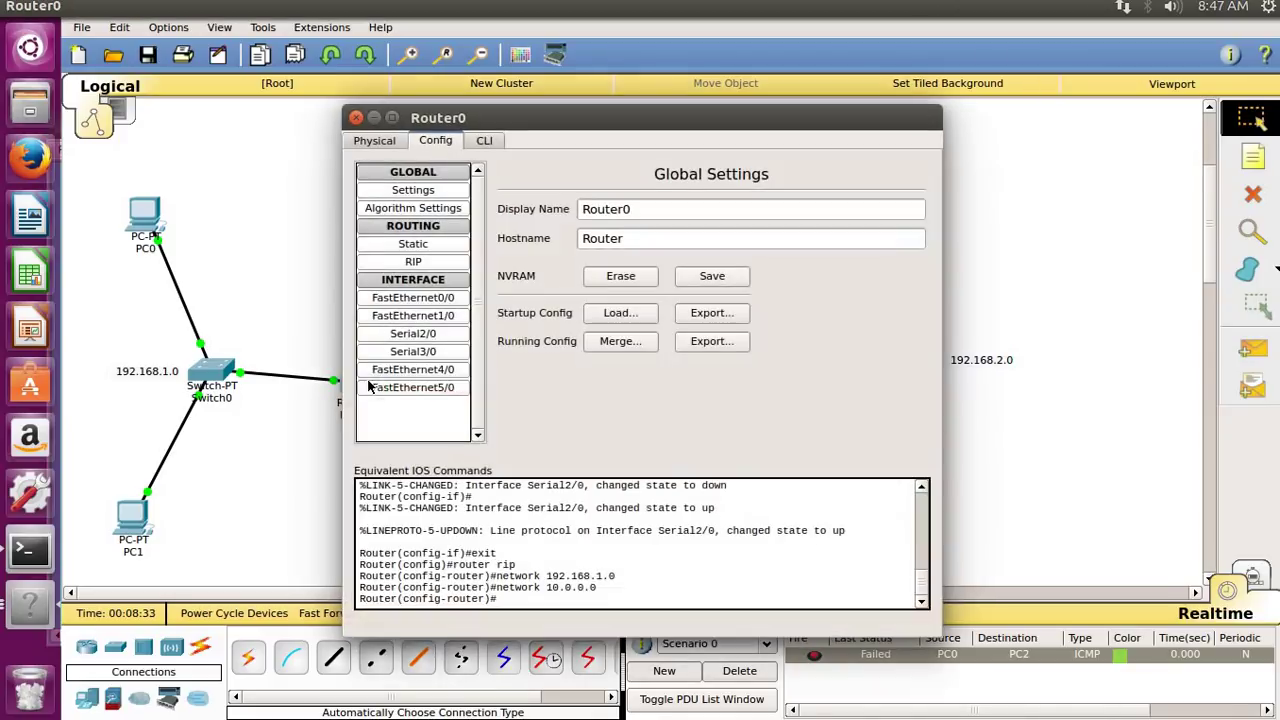
# Set Router0's Serial2/0 clock rate to 64000.
pyautogui.click(418, 334)
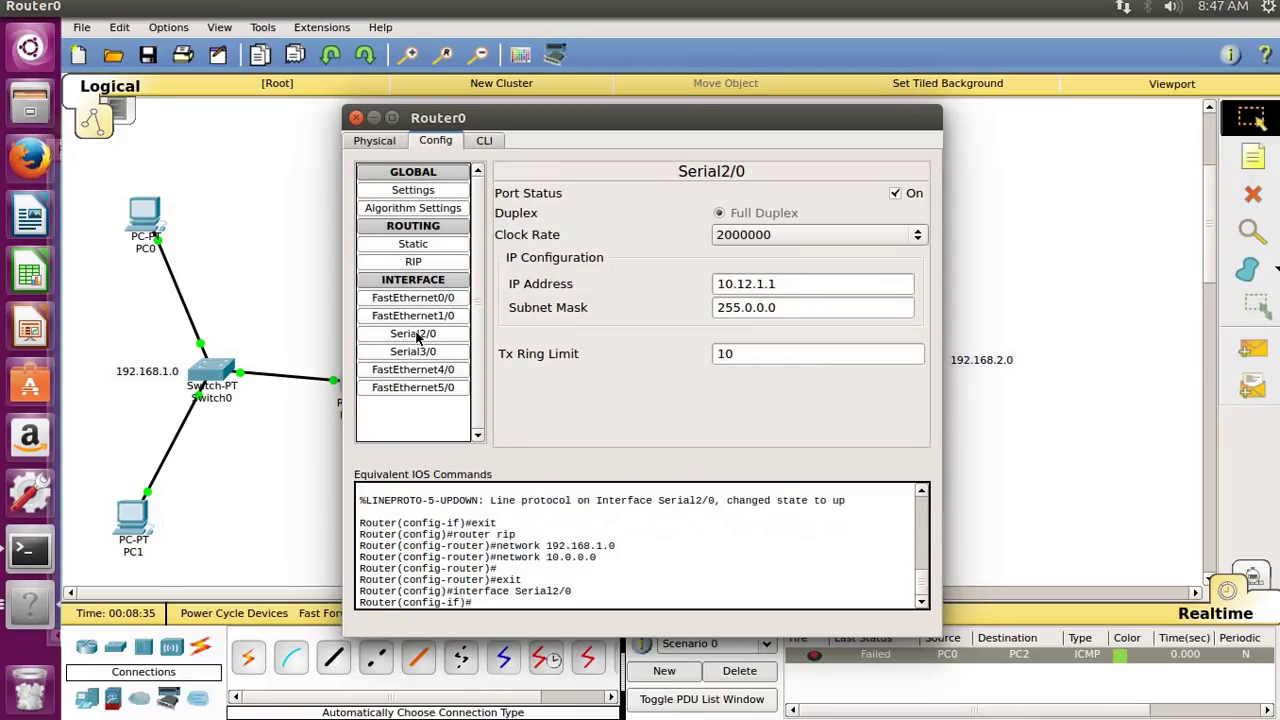
pyautogui.click(882, 235)
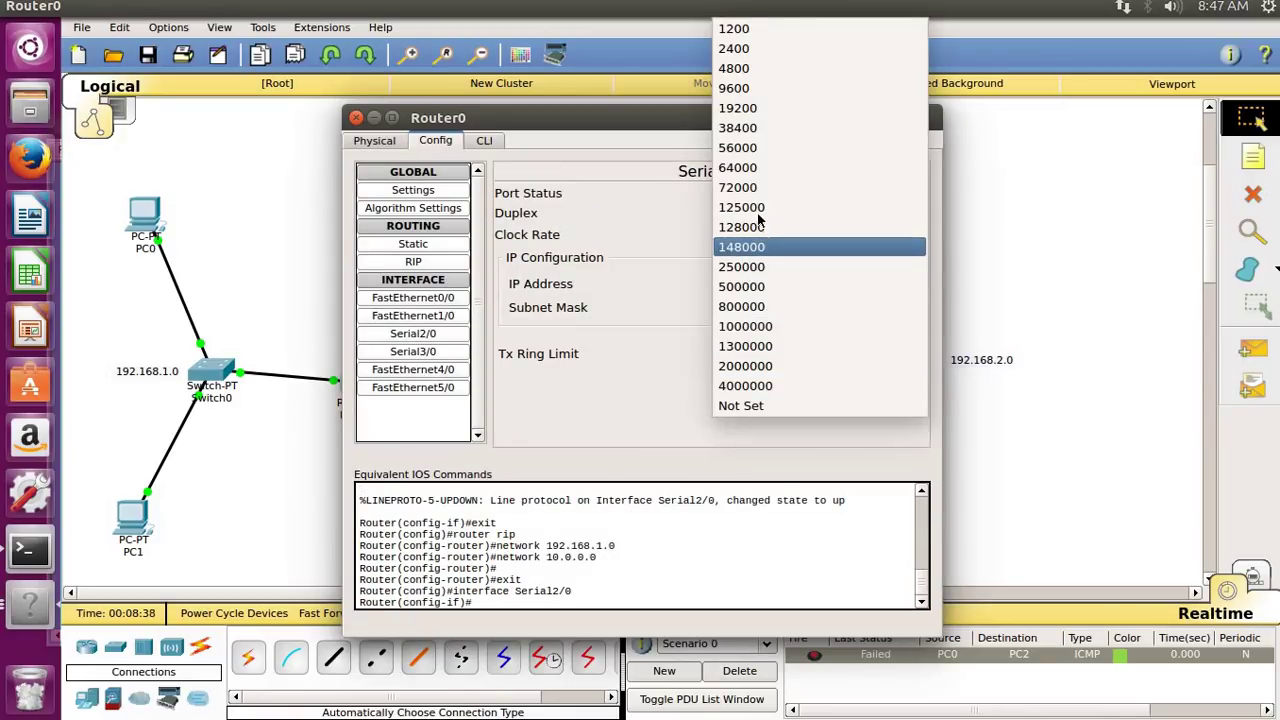
pyautogui.click(752, 172)
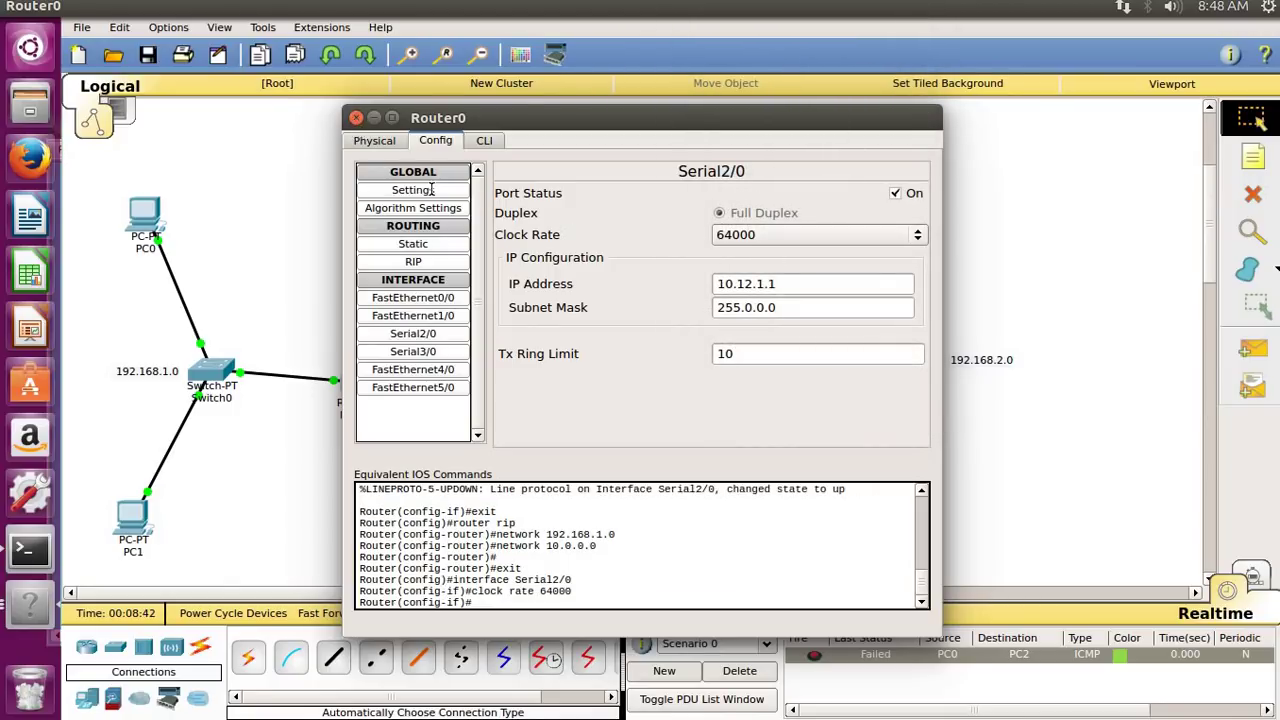
pyautogui.click(356, 117)
# Check Router1's Serial2/0 interface settings.
pyautogui.click(641, 408)
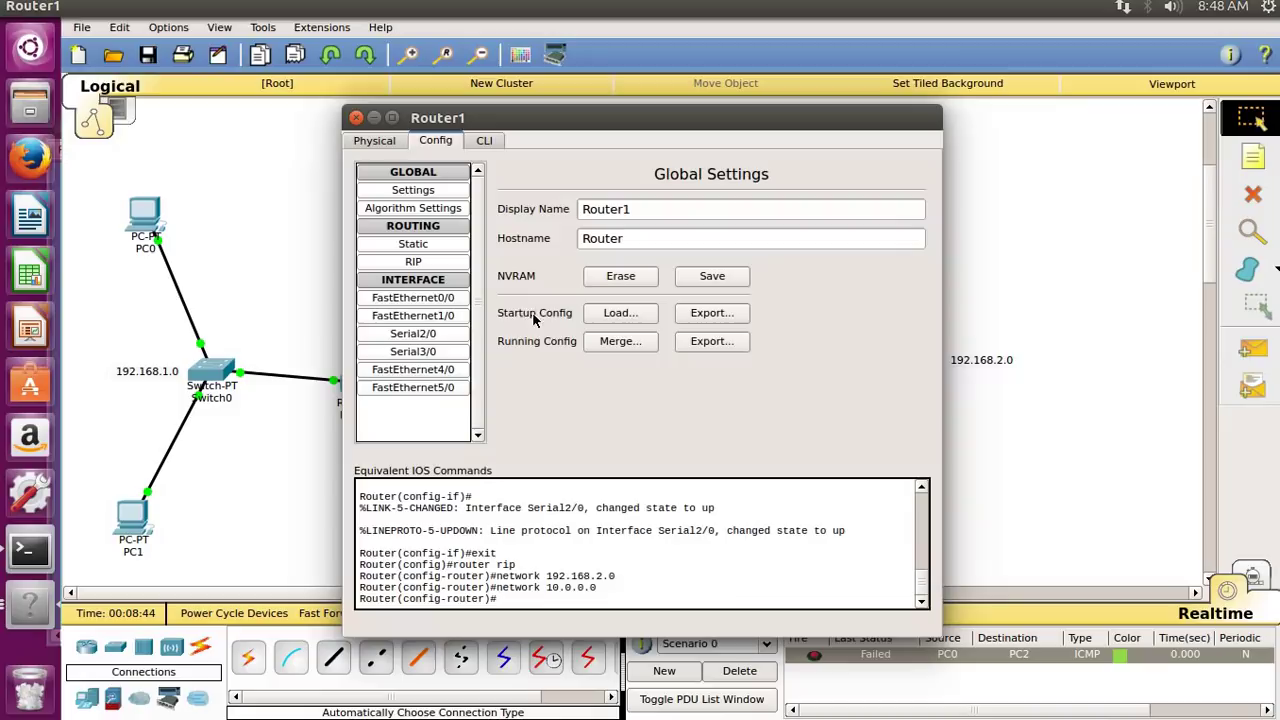
pyautogui.click(413, 334)
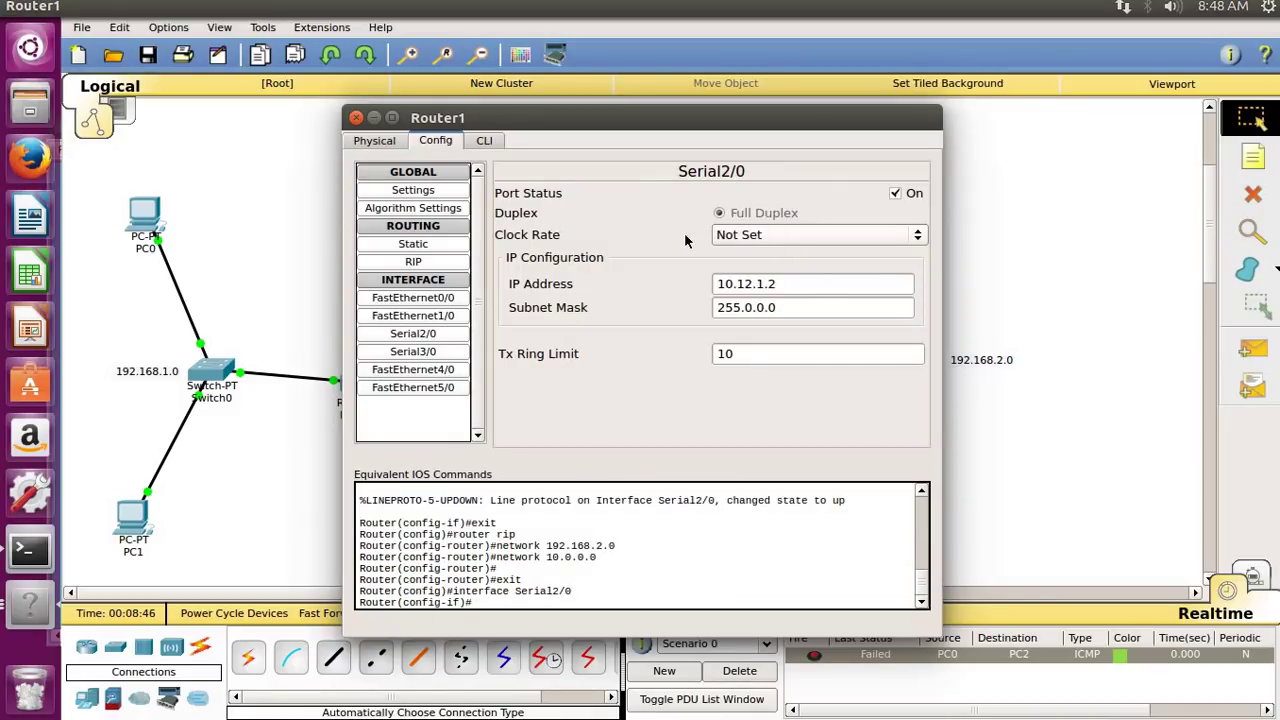
pyautogui.click(356, 117)
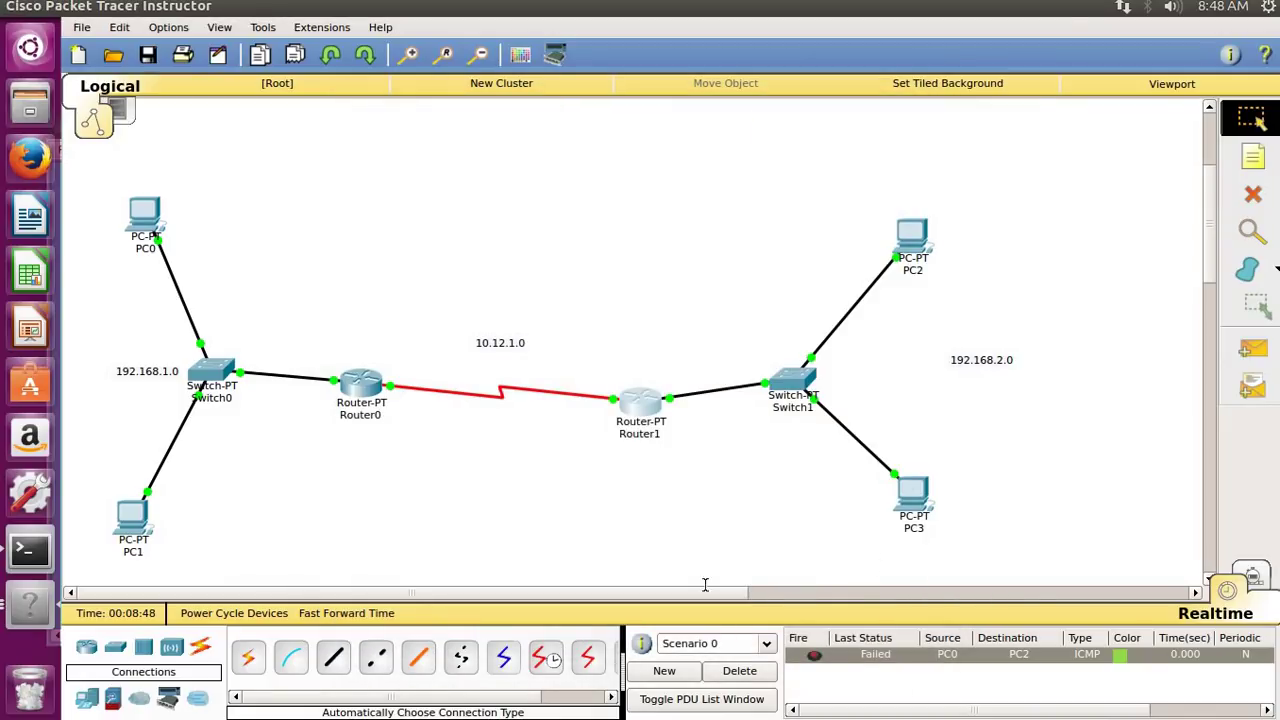
# Ping Router0 from Router1 with a simple PDU, clearing the earlier test packets first.
pyautogui.click(1243, 351)
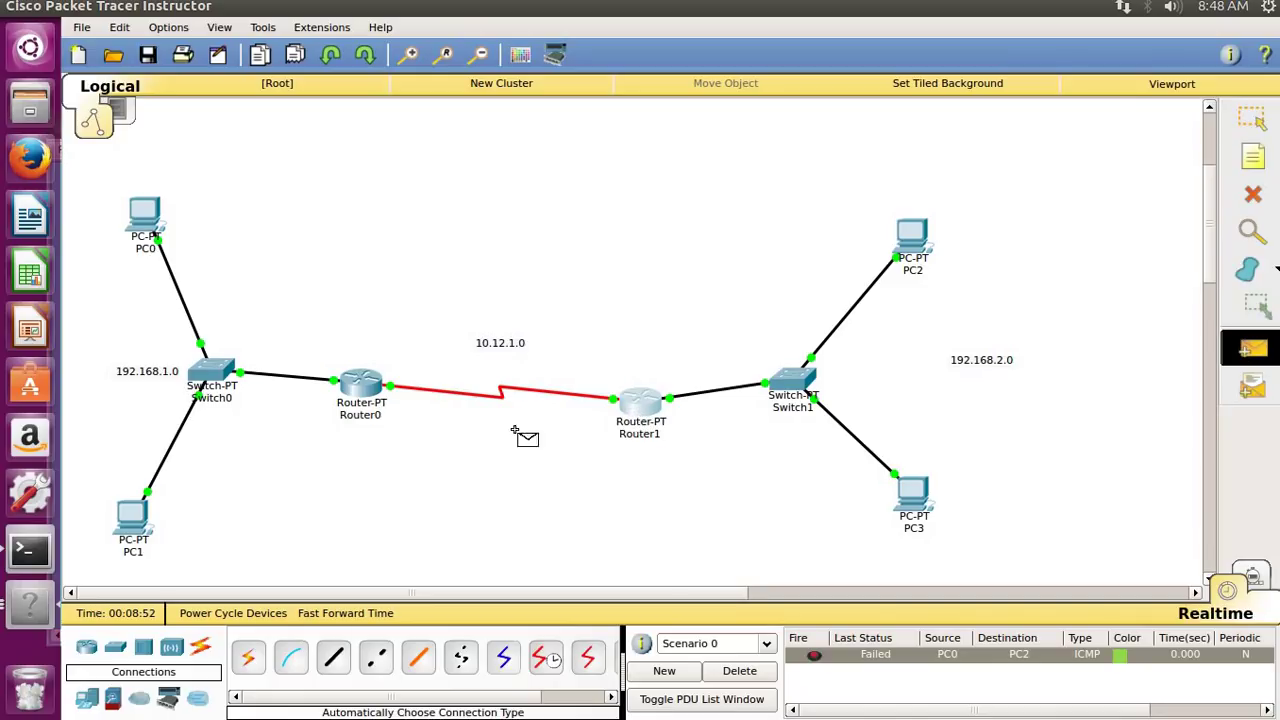
pyautogui.click(640, 402)
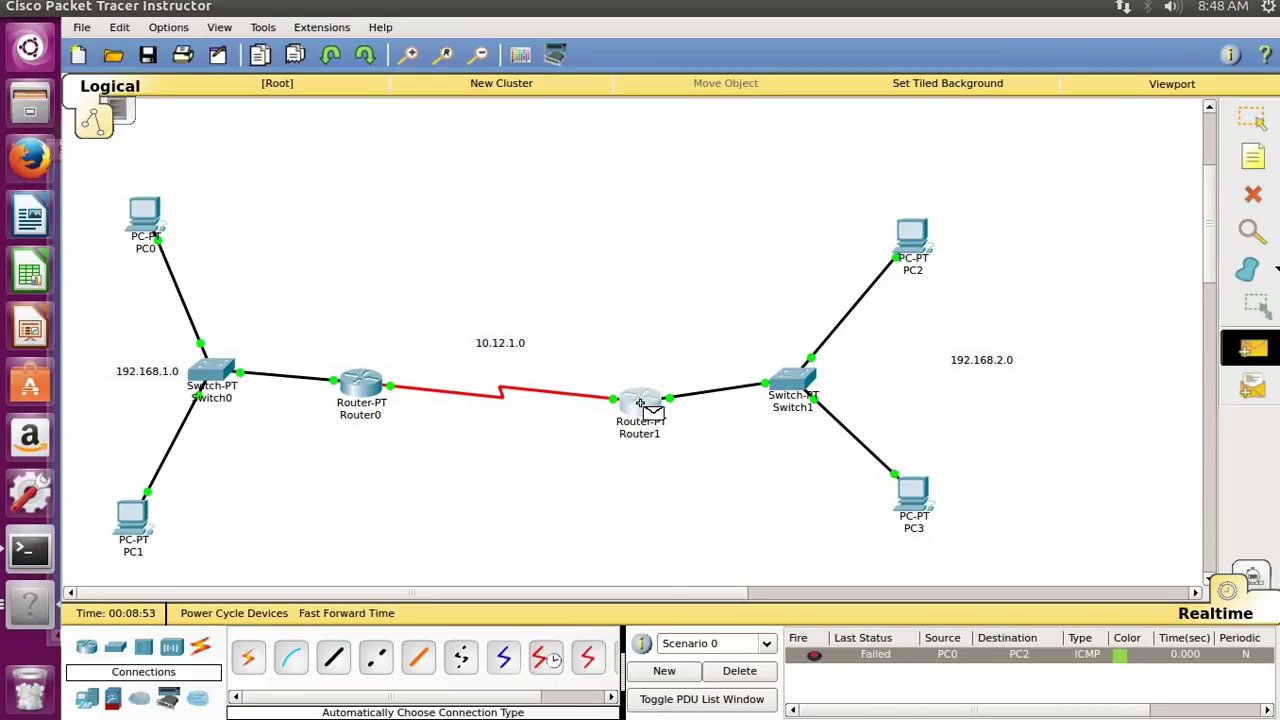
pyautogui.click(358, 388)
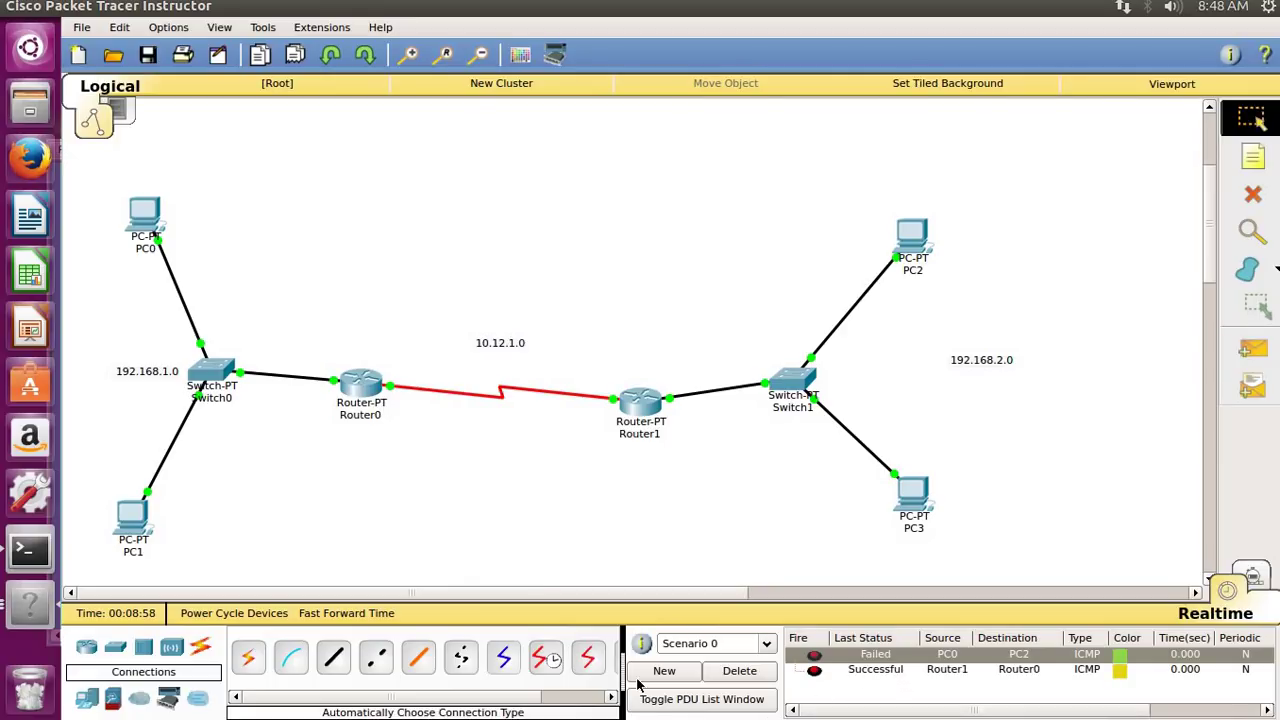
pyautogui.click(762, 676)
pyautogui.click(1253, 348)
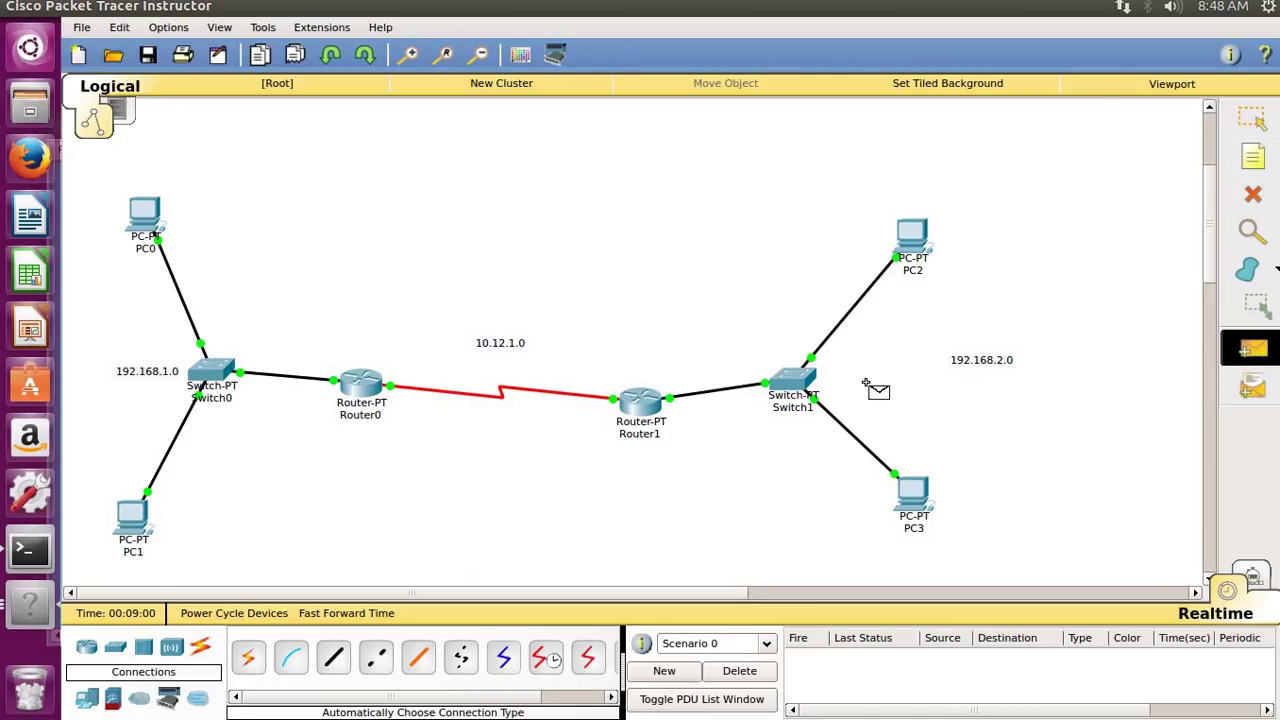
pyautogui.click(640, 400)
pyautogui.click(364, 389)
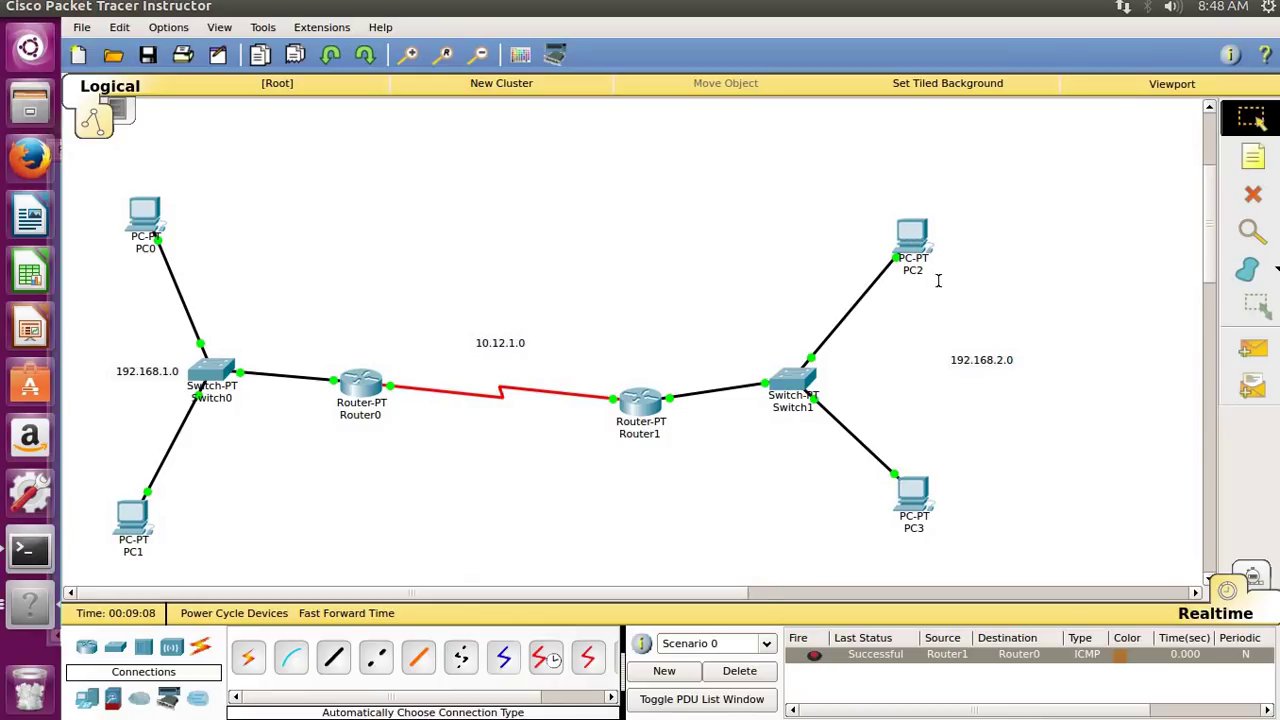
# Add a simple PDU ping from PC2 to PC0.
pyautogui.click(1253, 348)
pyautogui.click(912, 236)
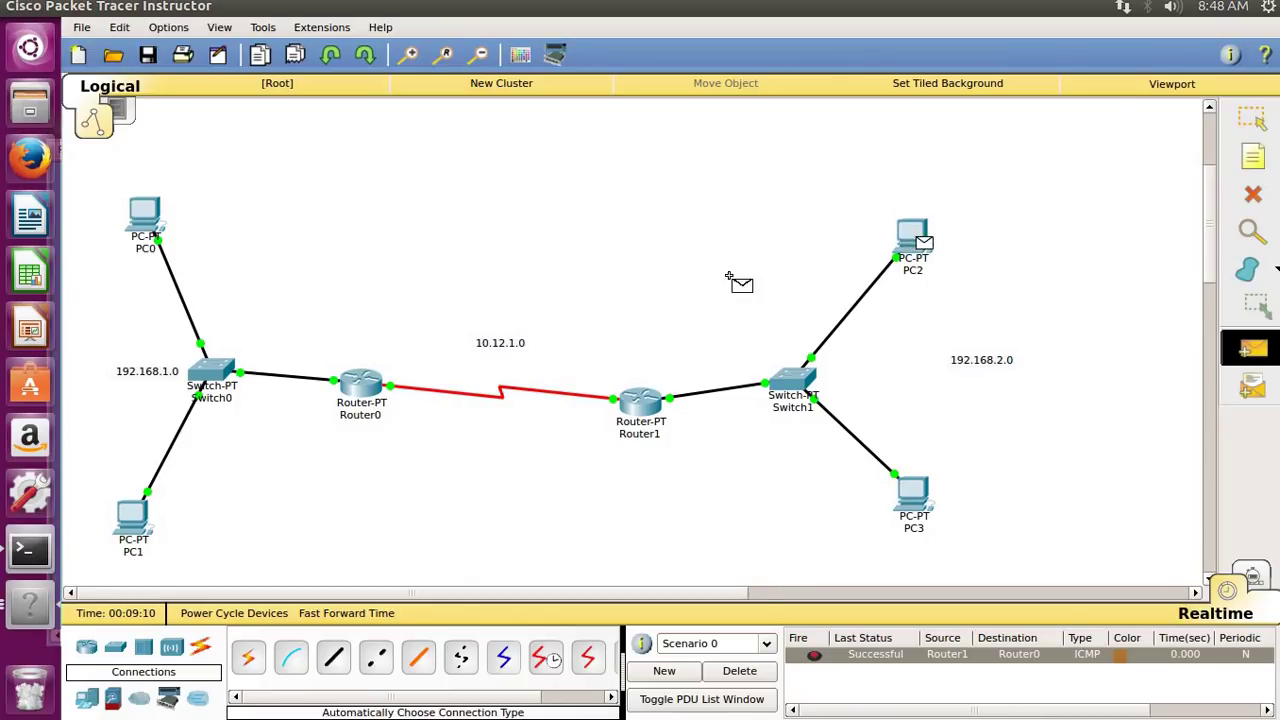
pyautogui.click(145, 218)
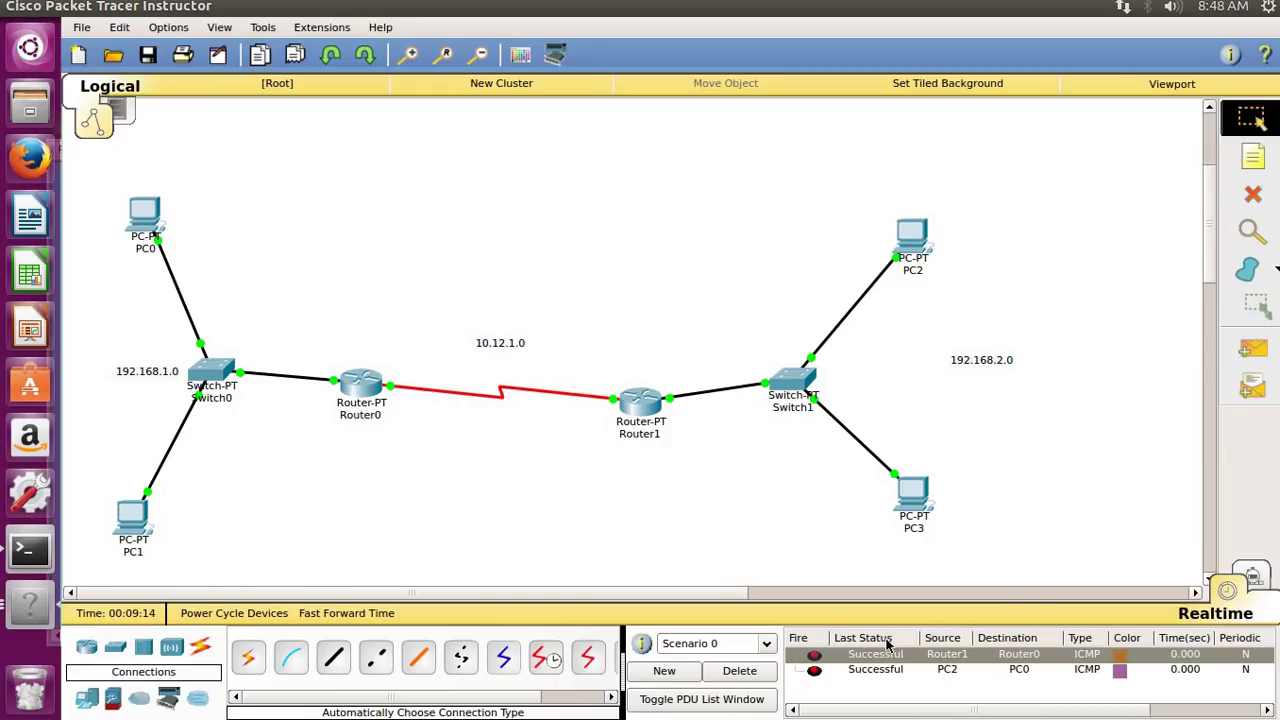
# Switch to Simulation mode and auto-play the packet capture.
pyautogui.click(1253, 579)
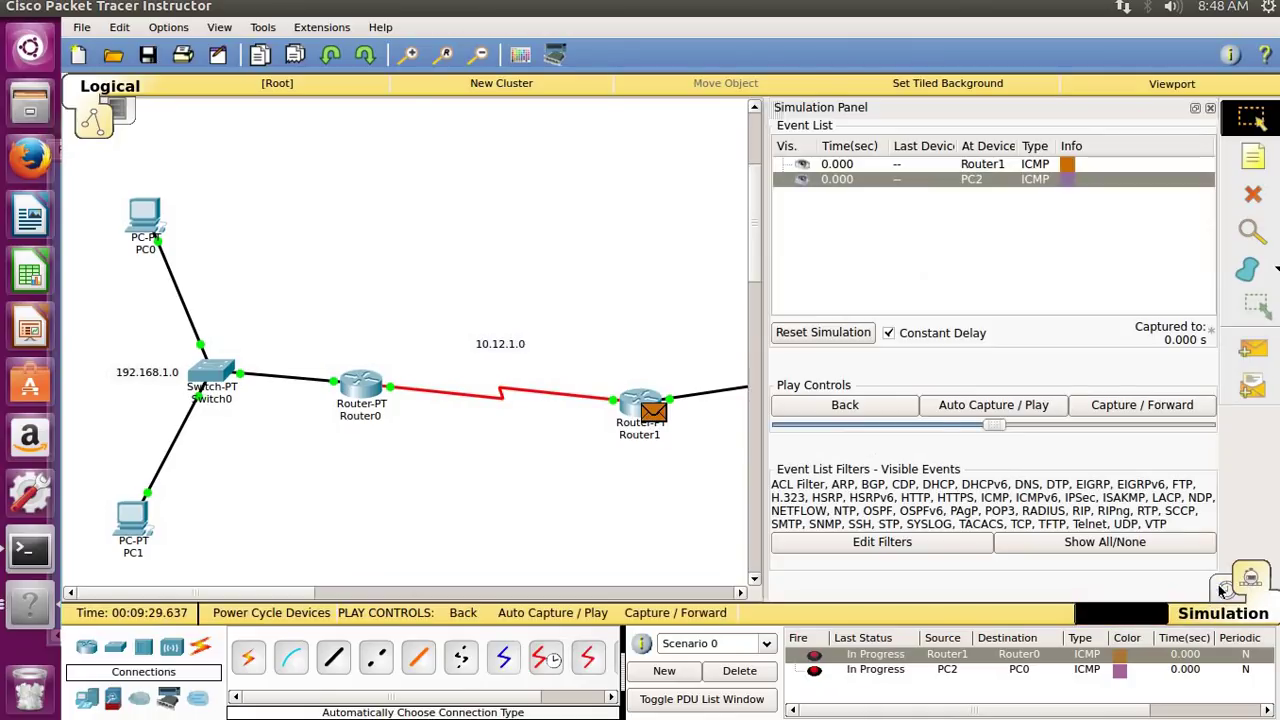
pyautogui.click(1010, 407)
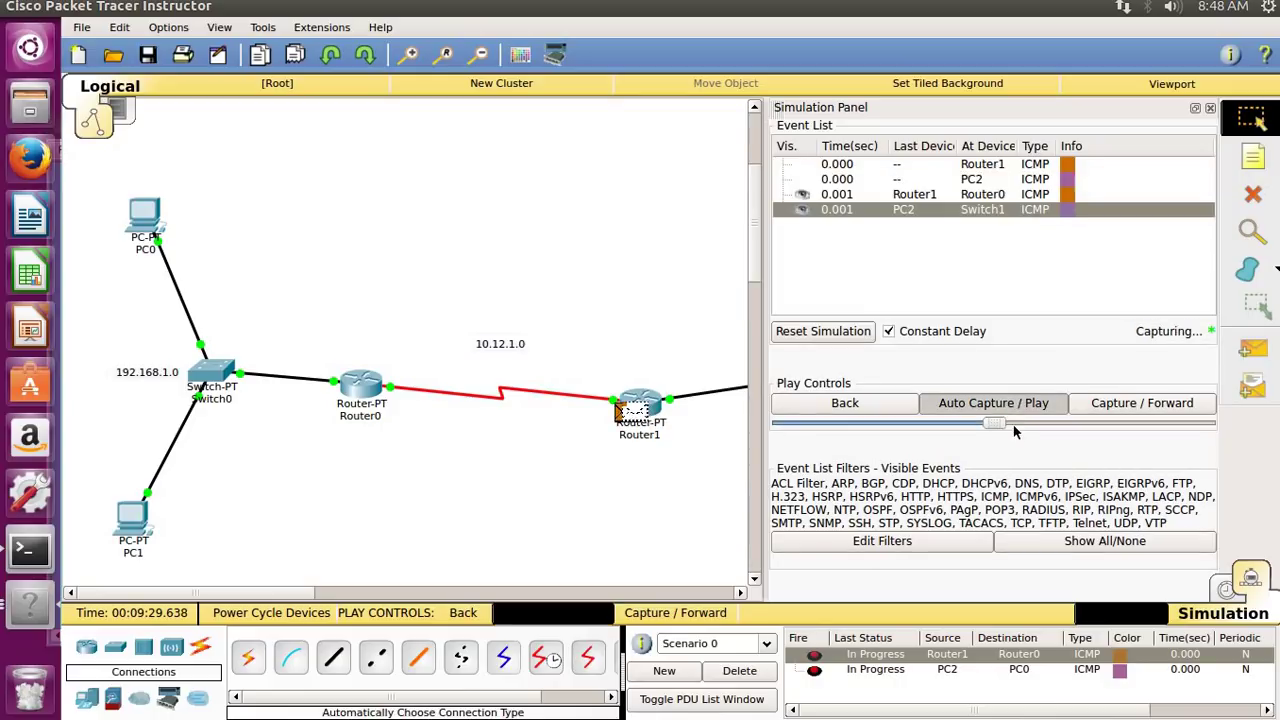
pyautogui.click(1210, 107)
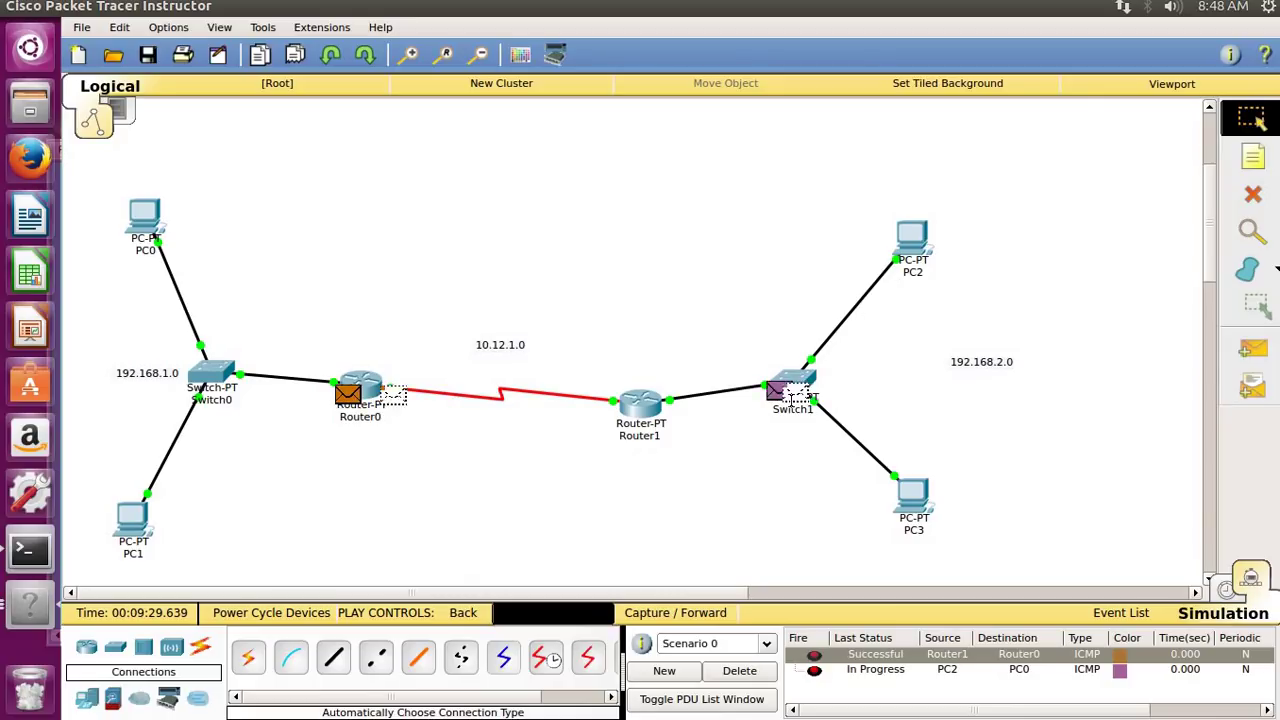
# Add another simple PDU ping from PC2 to PC0 during the simulation.
pyautogui.moveTo(800, 392)
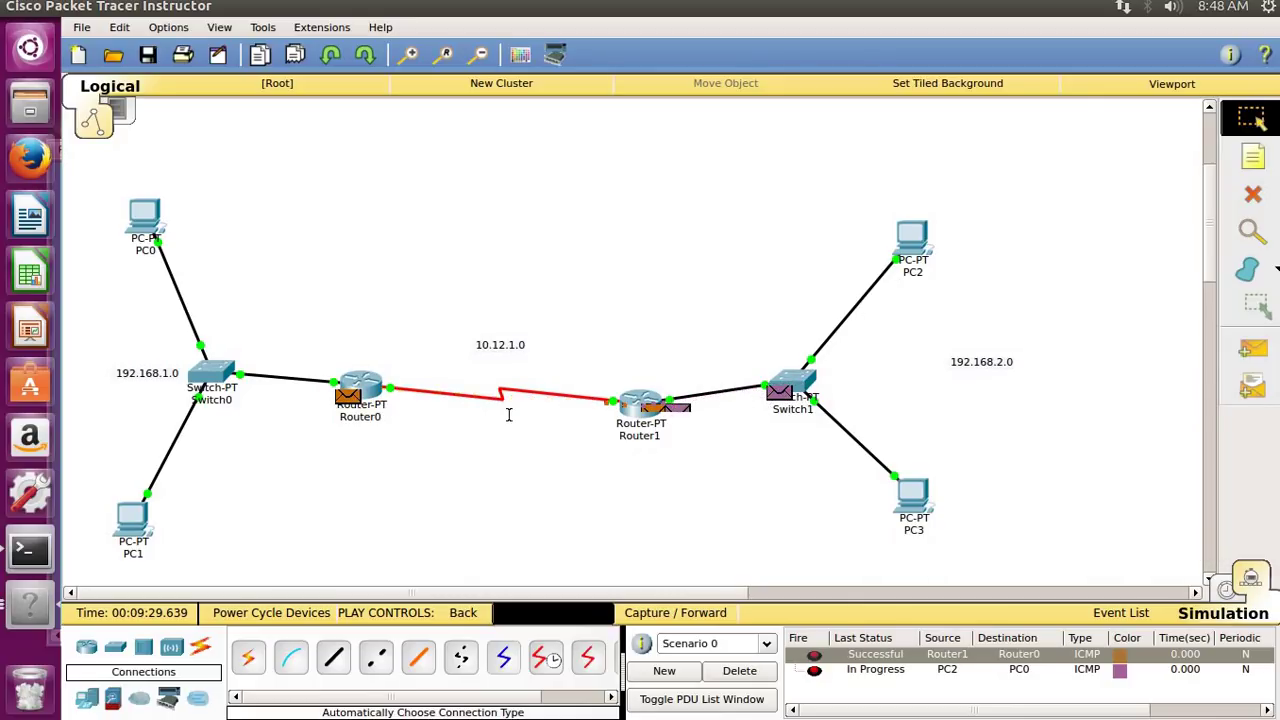
pyautogui.click(1253, 348)
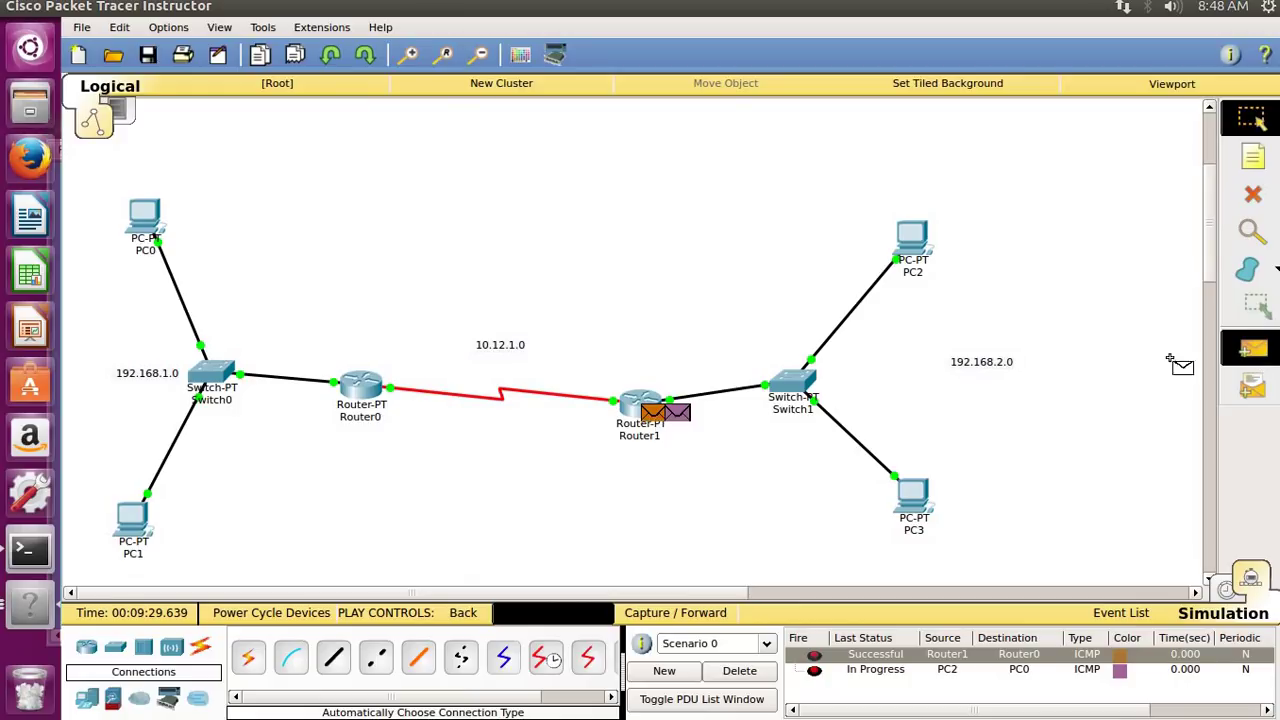
pyautogui.click(912, 240)
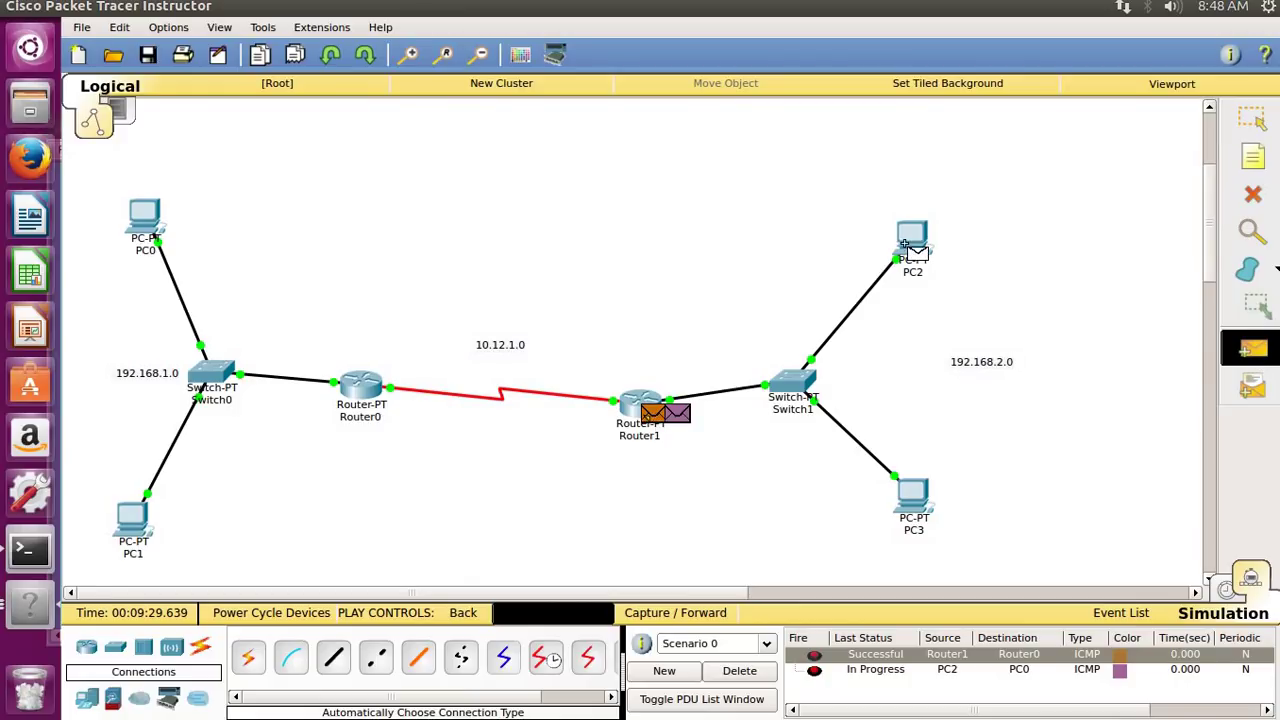
pyautogui.click(139, 214)
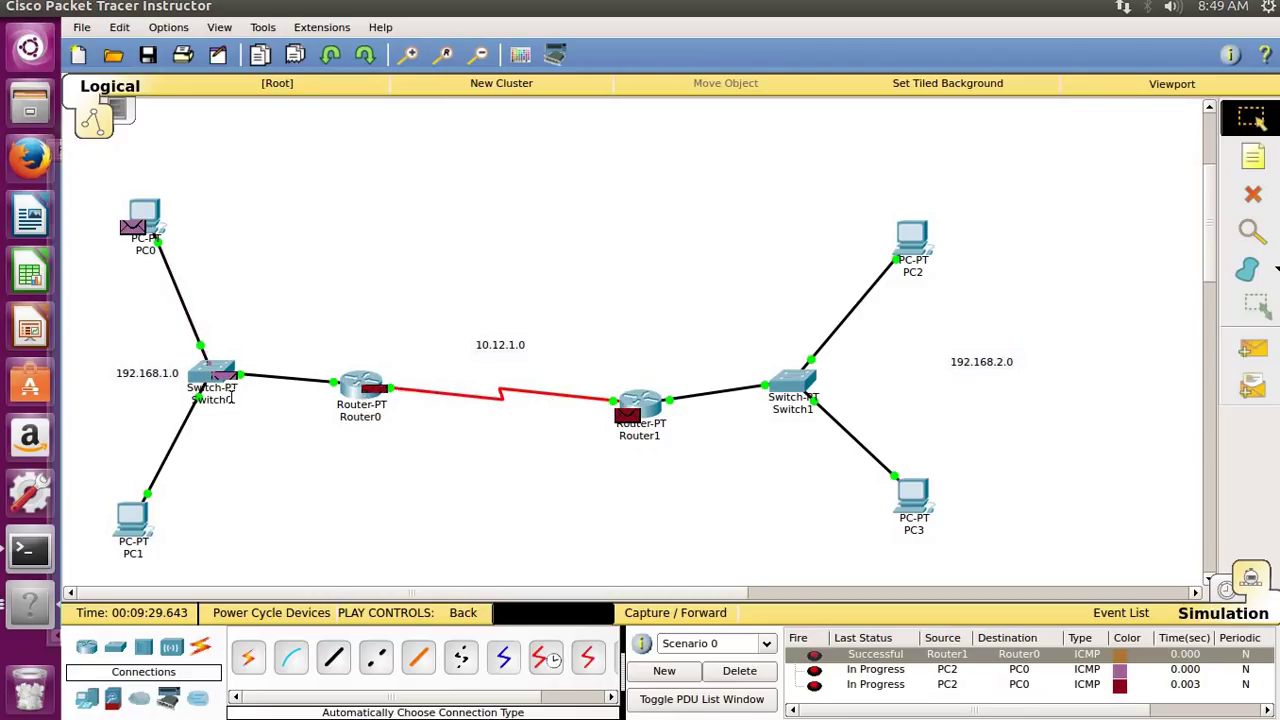
pyautogui.moveTo(228, 392)
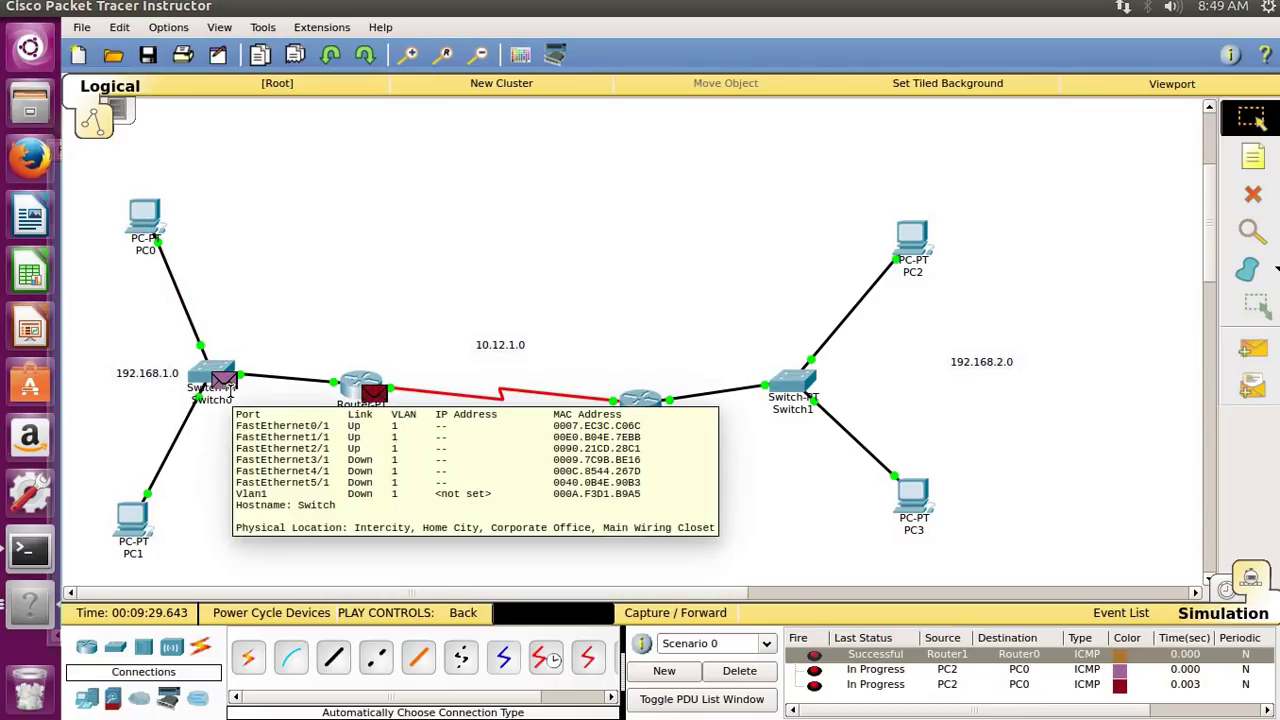